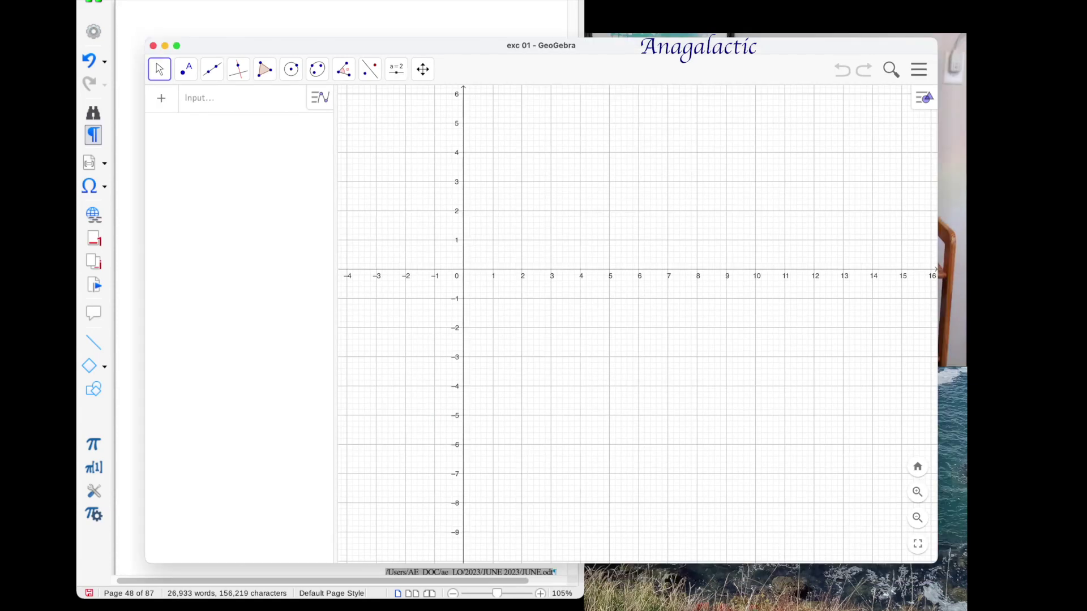
# Start a new blank construction and zoom in around the origin of the grid.
pyautogui.click(918, 70)
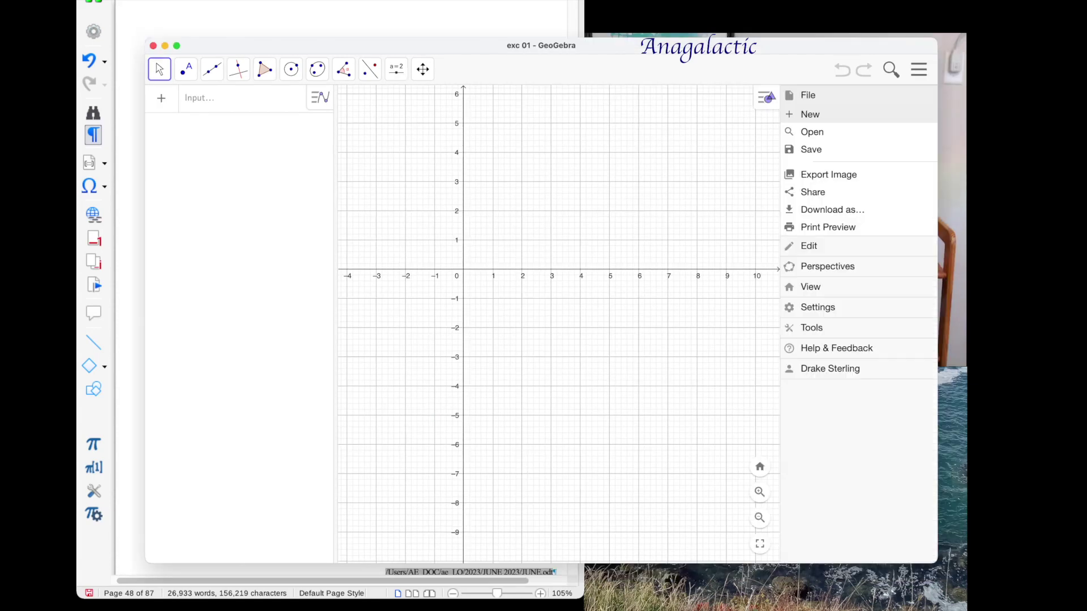
pyautogui.click(810, 115)
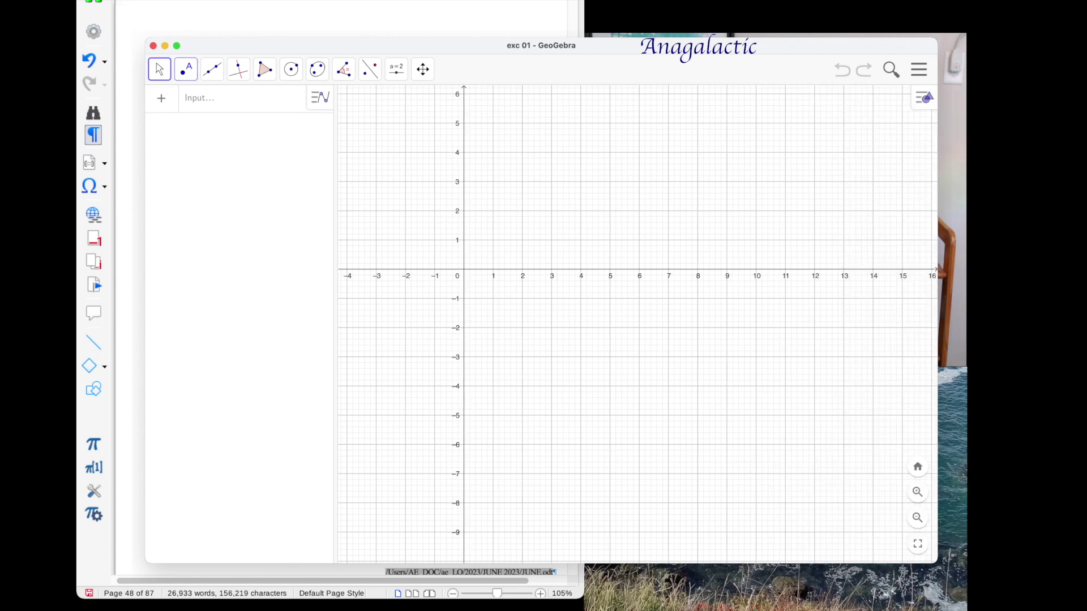
pyautogui.click(186, 69)
pyautogui.click(212, 69)
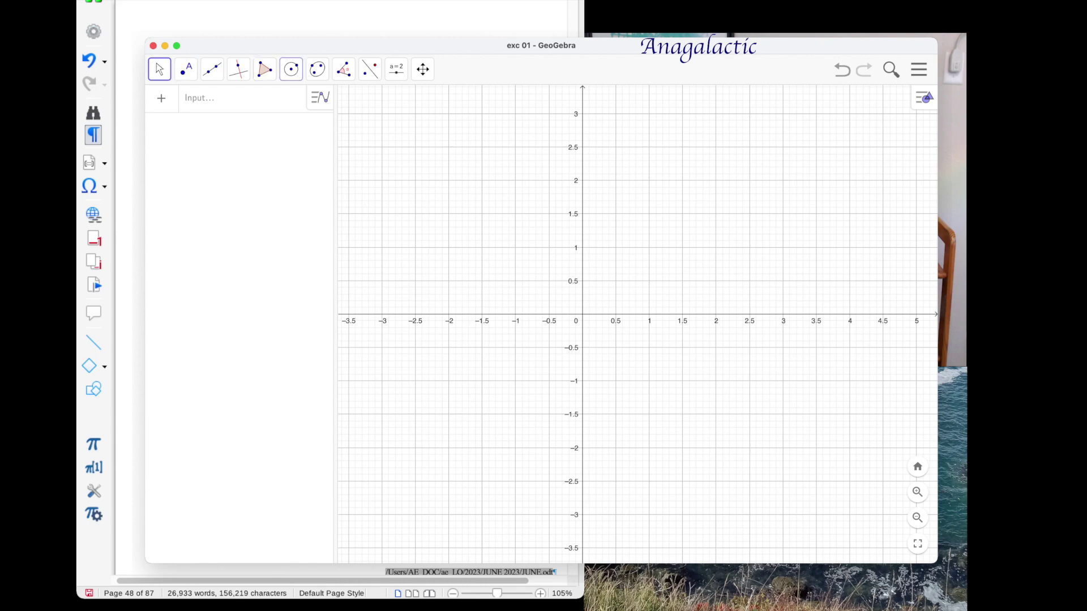
# Place point A at the origin (0, 0), where the x- and y-axes intersect.
pyautogui.click(186, 69)
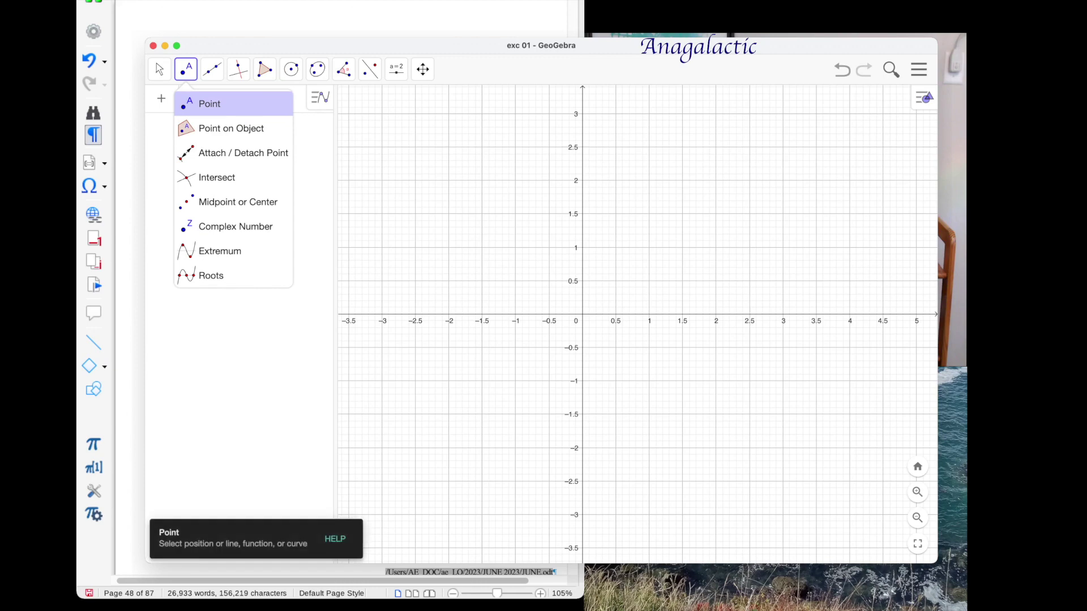
pyautogui.click(210, 103)
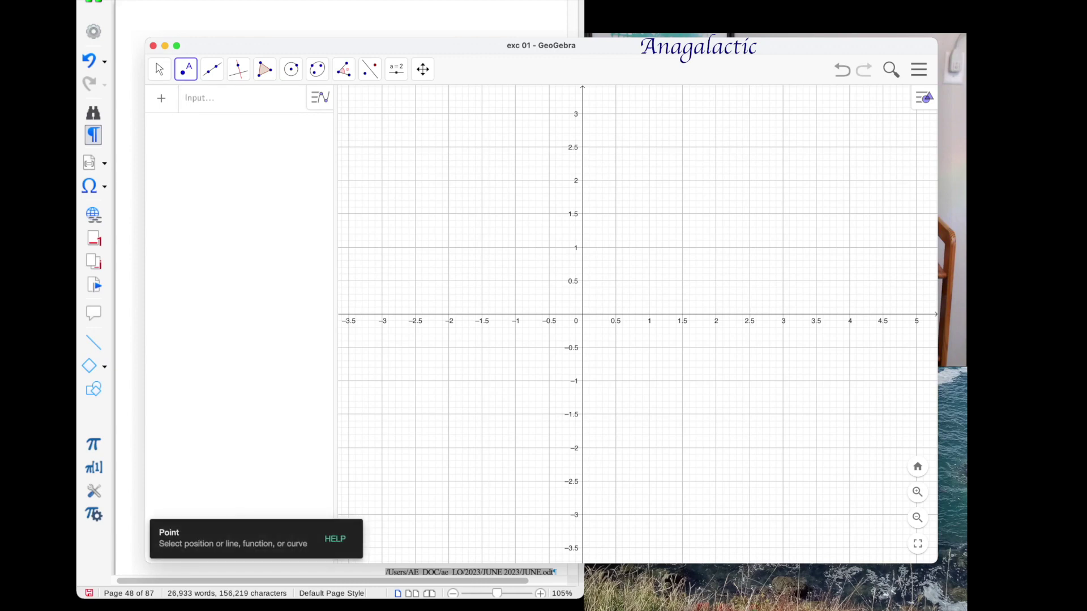
pyautogui.click(583, 314)
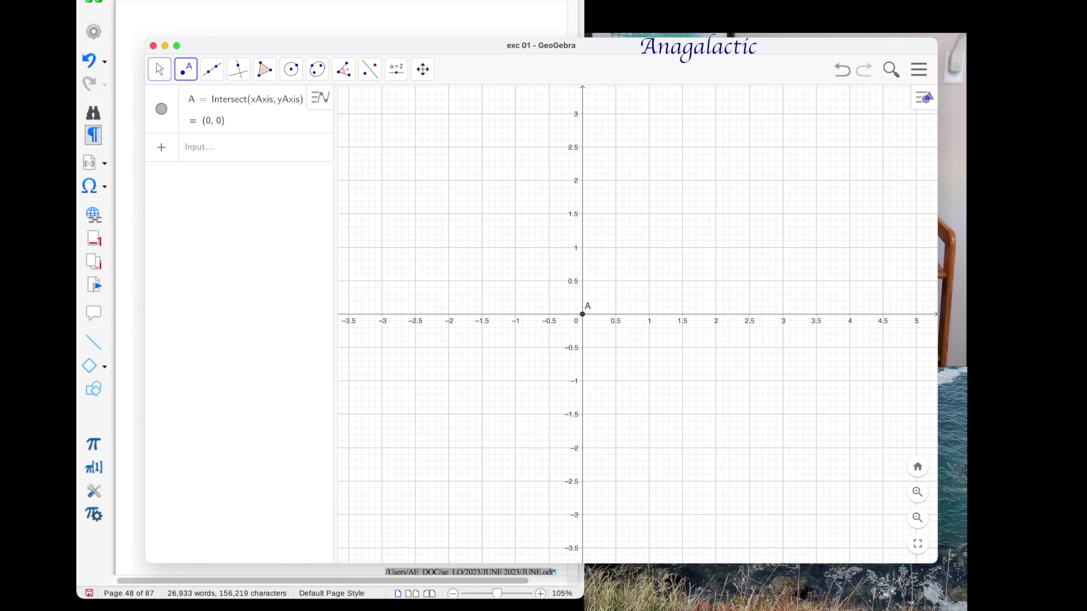
pyautogui.click(159, 69)
pyautogui.click(184, 104)
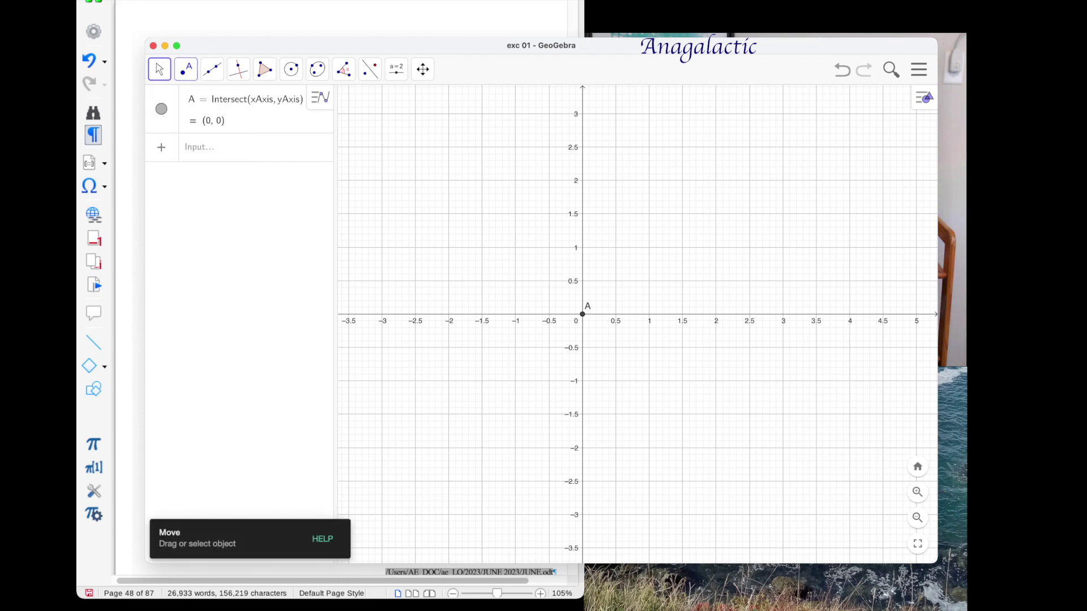
# Rename the origin point A to O through its context menu.
pyautogui.click(185, 69)
pyautogui.moveTo(317, 69)
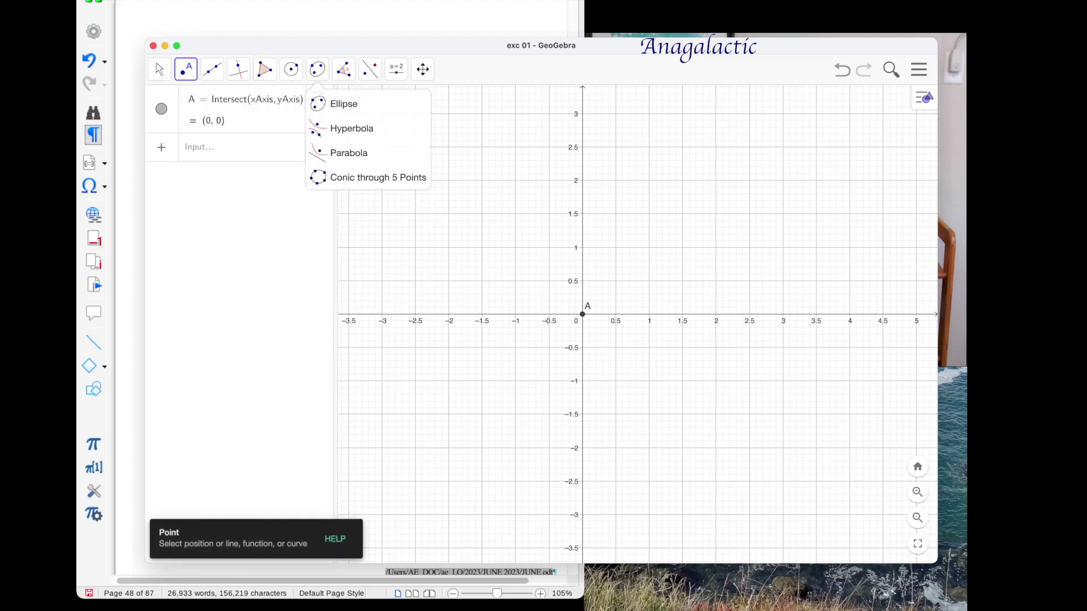
pyautogui.press('Escape')
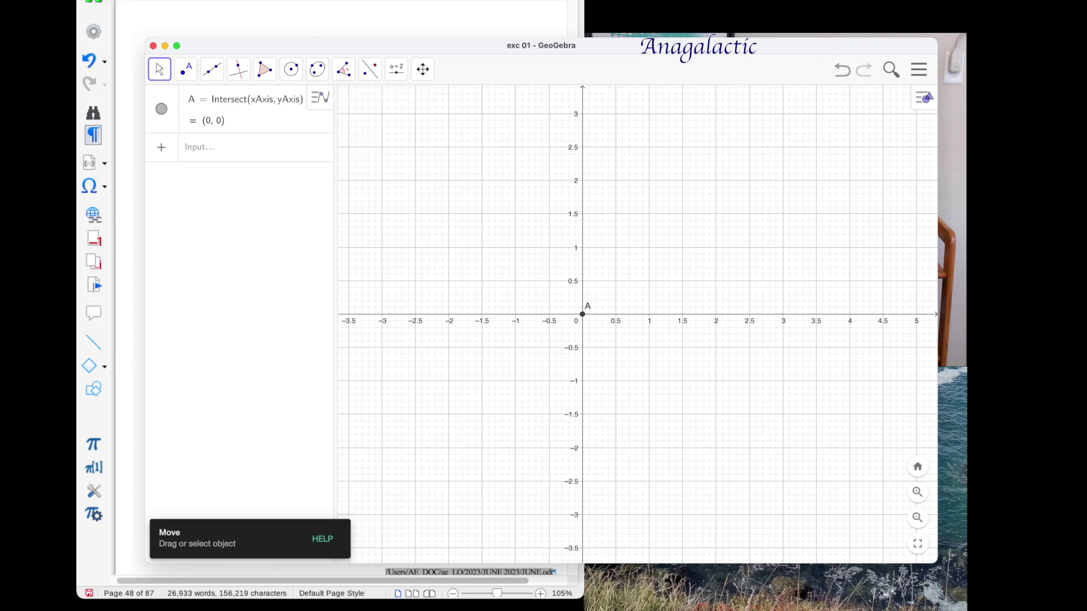
pyautogui.rightClick(582, 314)
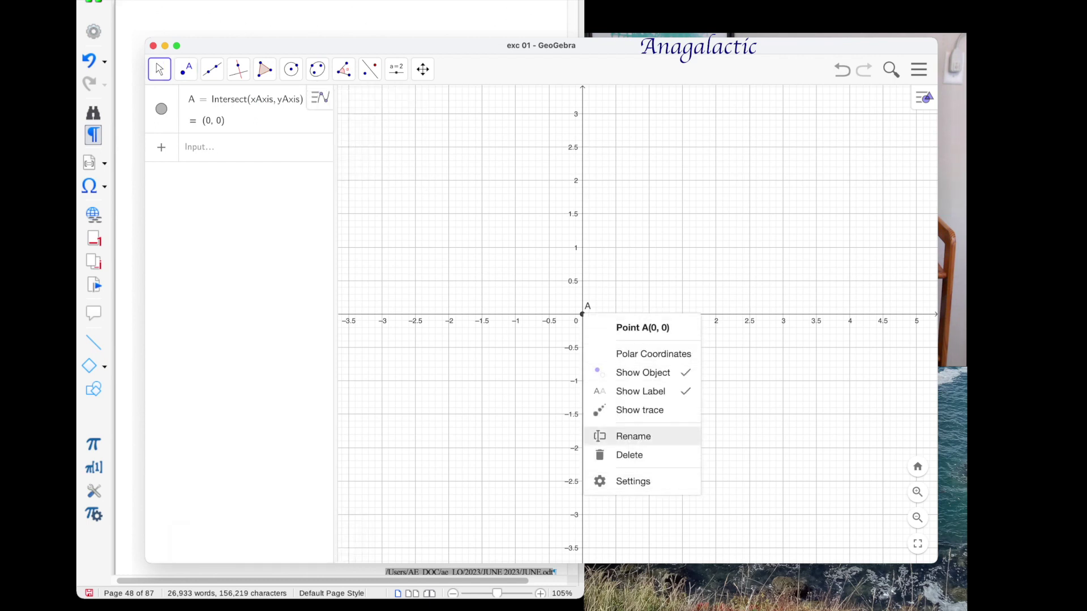
pyautogui.click(633, 435)
pyautogui.press('super+a')
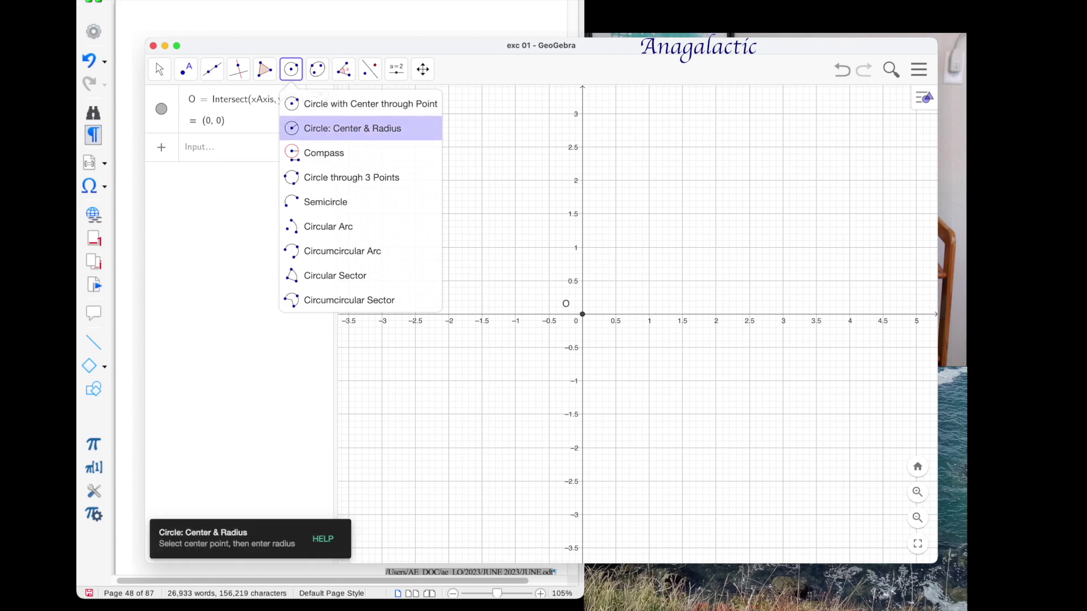
# Draw circle c centred at O with radius 1, giving x² + y² = 1.
pyautogui.click(352, 128)
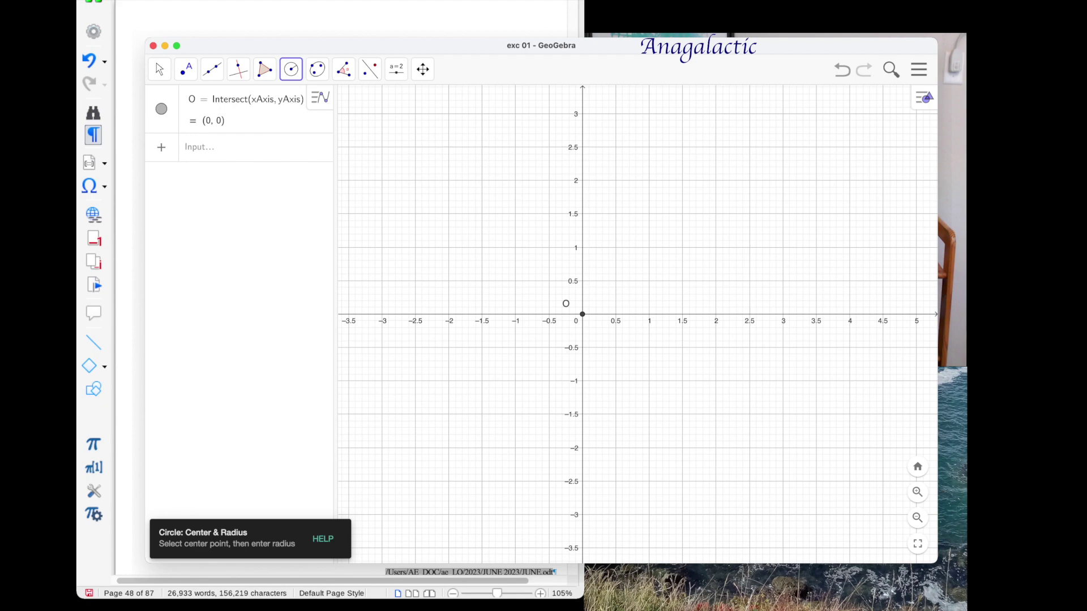
pyautogui.click(582, 314)
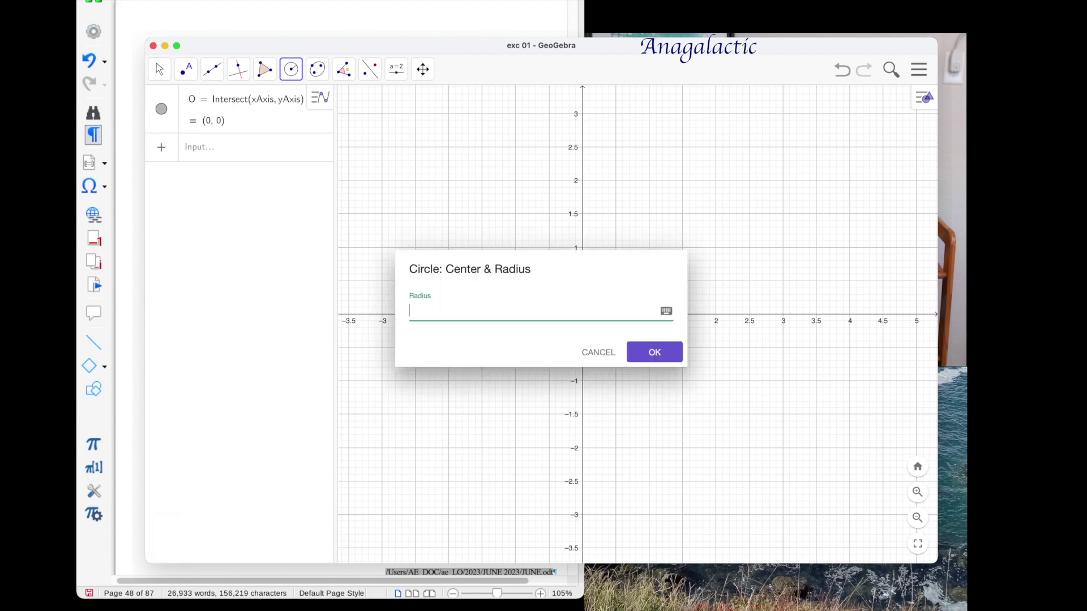
pyautogui.write('1')
pyautogui.press('Return')
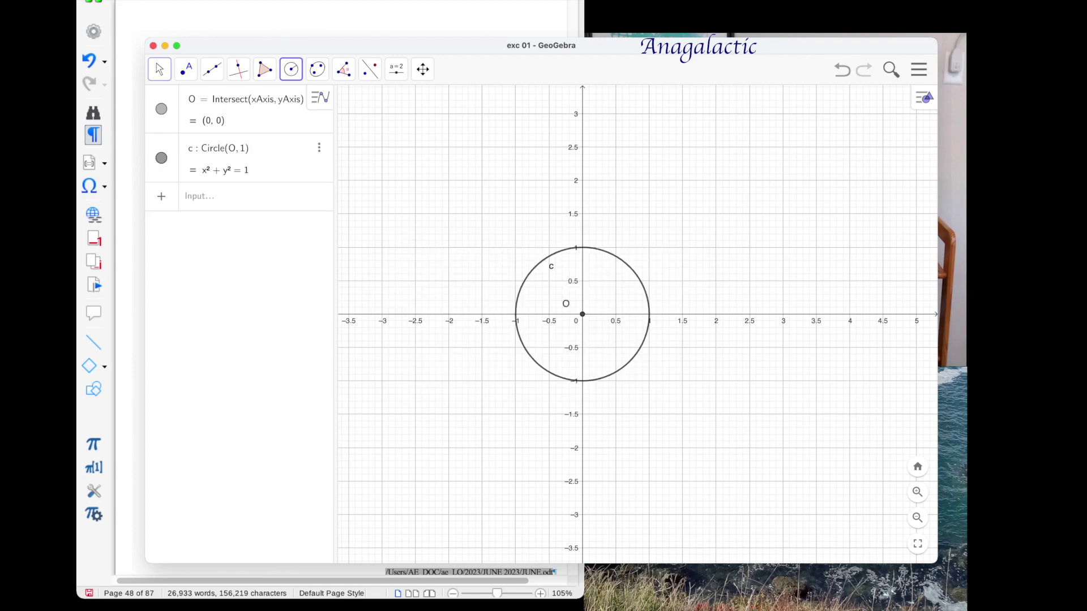
pyautogui.click(159, 69)
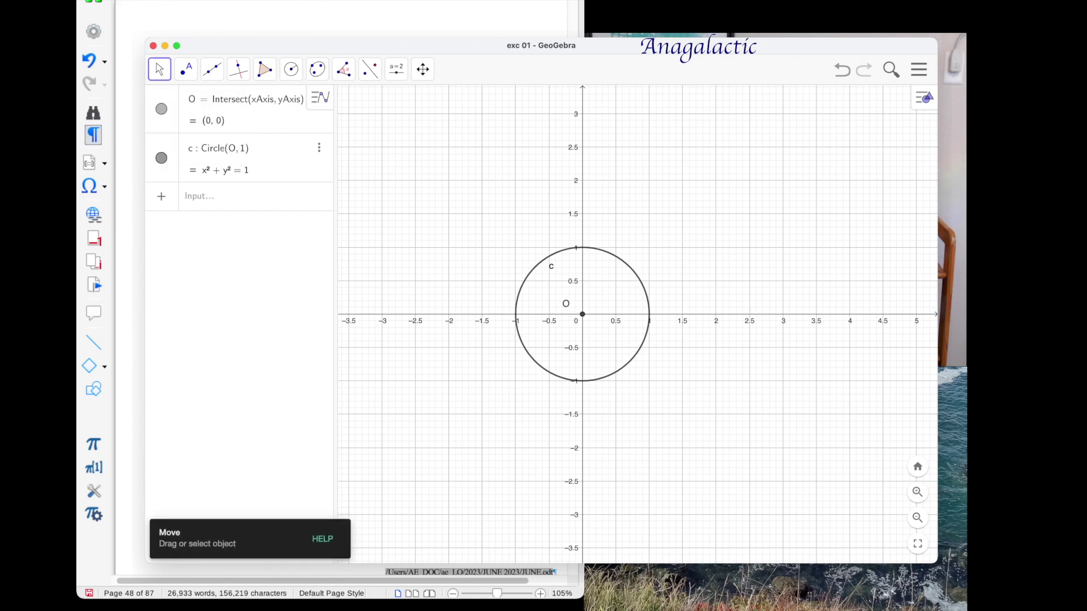
# Slide point B to (2, 0) and point A to (0.5, 0) along the x-axis.
pyautogui.click(159, 69)
pyautogui.click(159, 69)
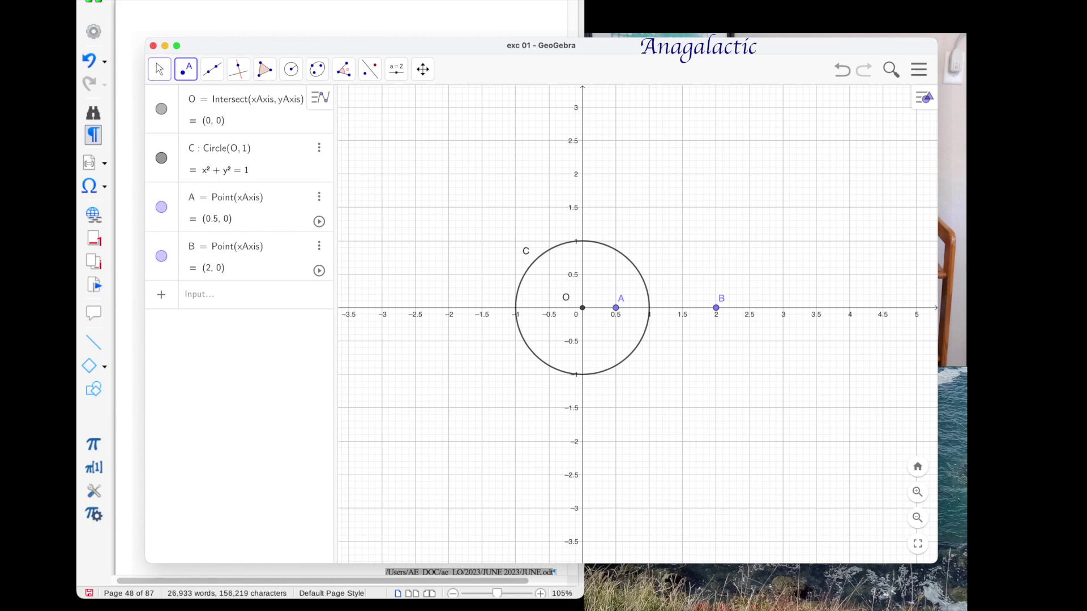
pyautogui.click(159, 69)
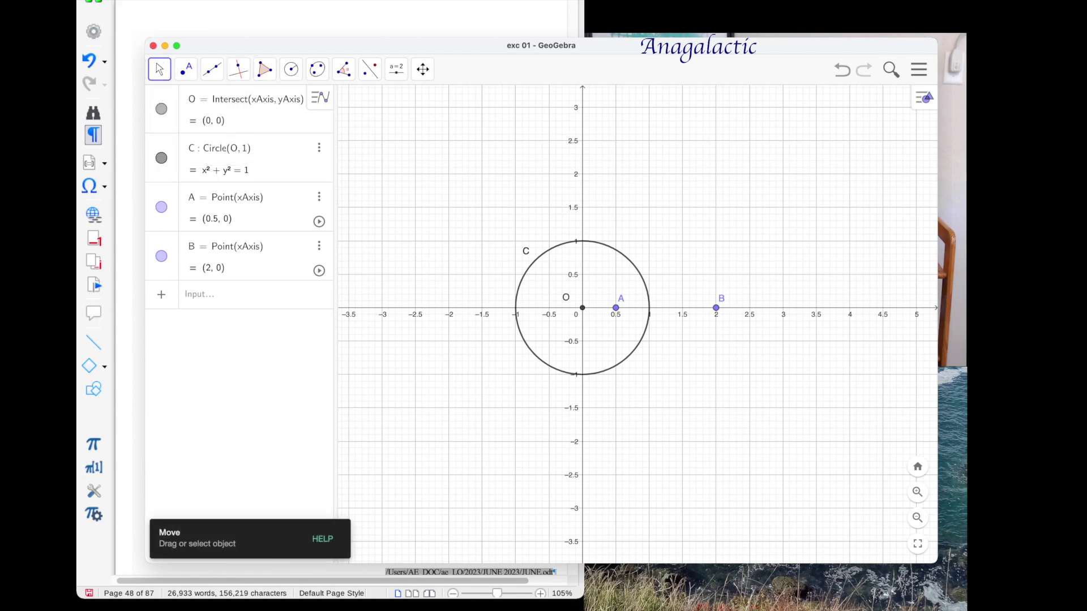
pyautogui.moveTo(715, 307)
pyautogui.mouseDown()
pyautogui.moveTo(794, 307)
pyautogui.moveTo(716, 308)
pyautogui.mouseUp()
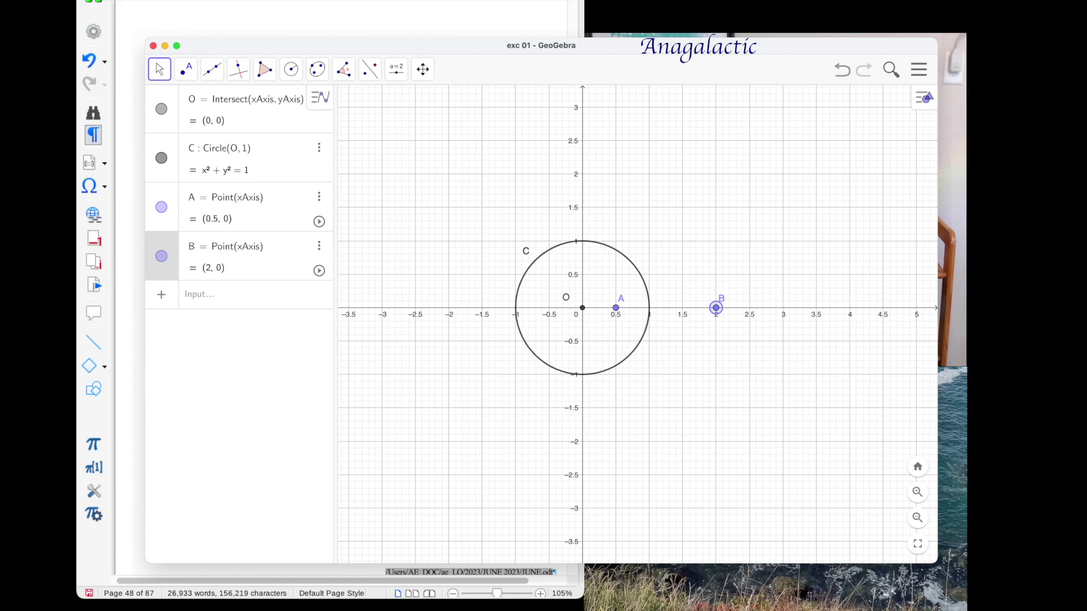
pyautogui.click(616, 308)
pyautogui.moveTo(616, 308)
pyautogui.mouseDown()
pyautogui.moveTo(595, 308)
pyautogui.moveTo(657, 308)
pyautogui.moveTo(616, 307)
pyautogui.mouseUp()
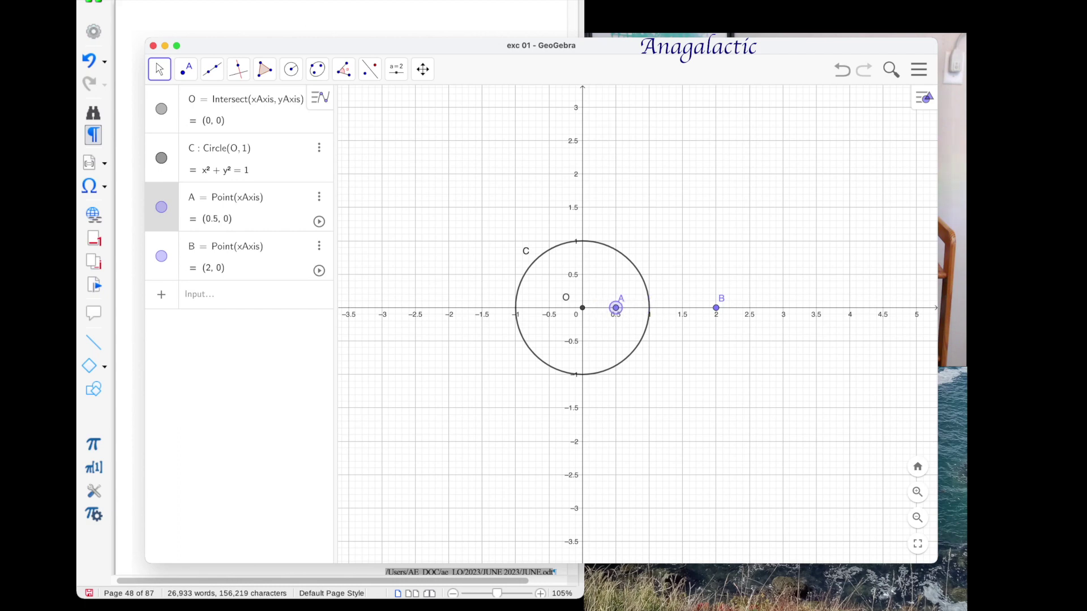
pyautogui.press('Escape')
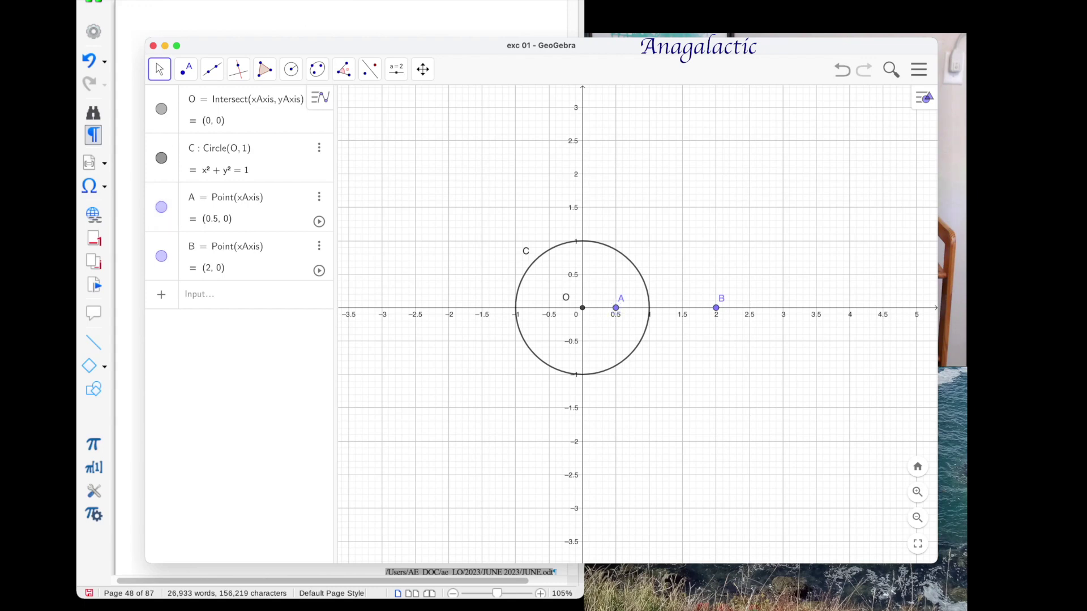
# Rename the inner point A at (0.5, 0) to IP.
pyautogui.rightClick(615, 307)
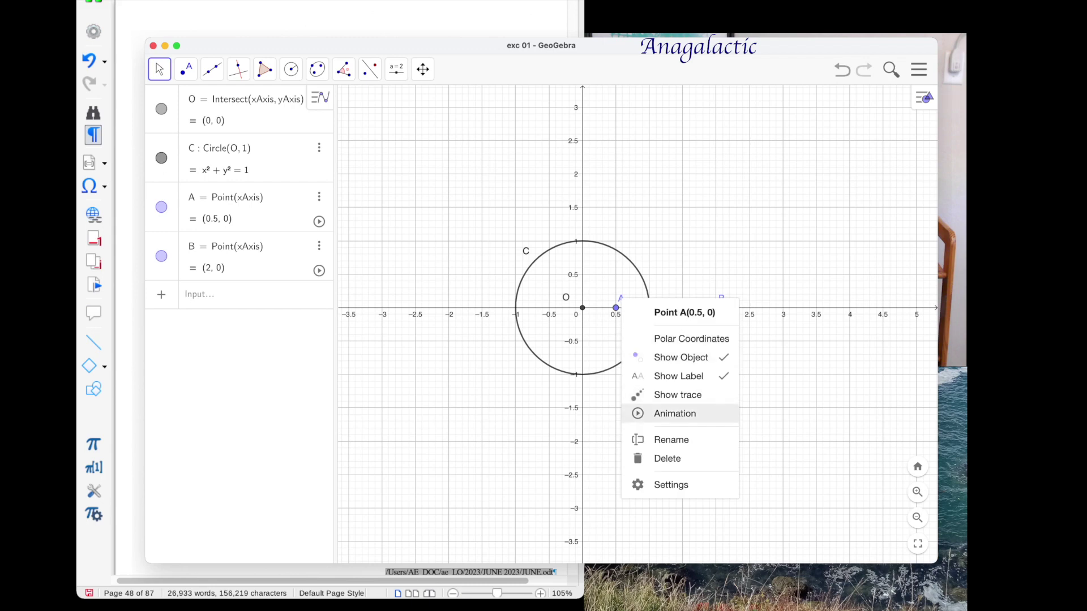
pyautogui.click(671, 440)
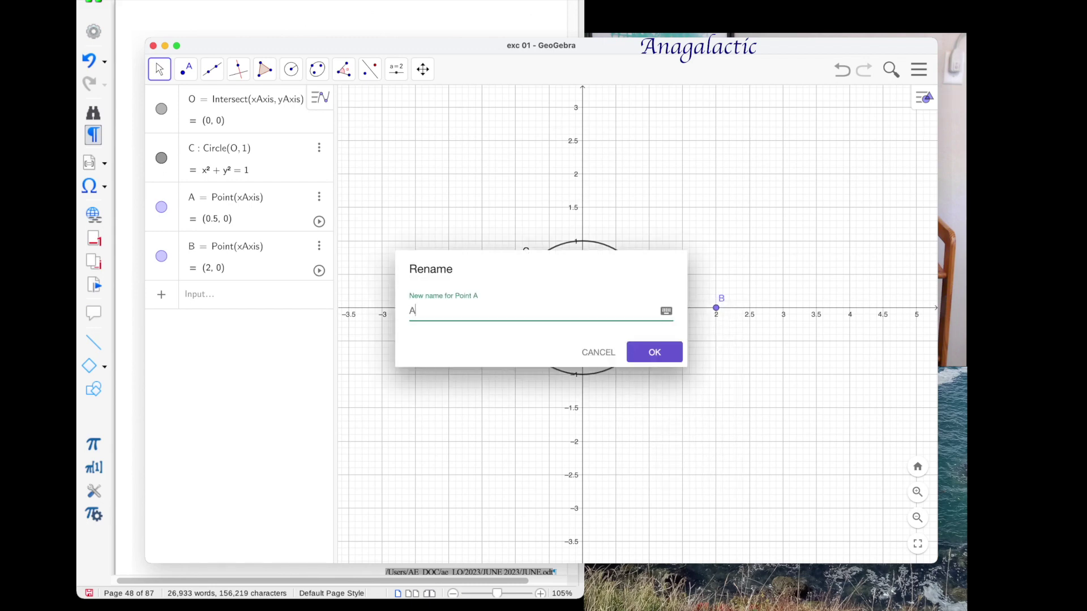
pyautogui.press('BackSpace')
pyautogui.write('IP')
pyautogui.press('Return')
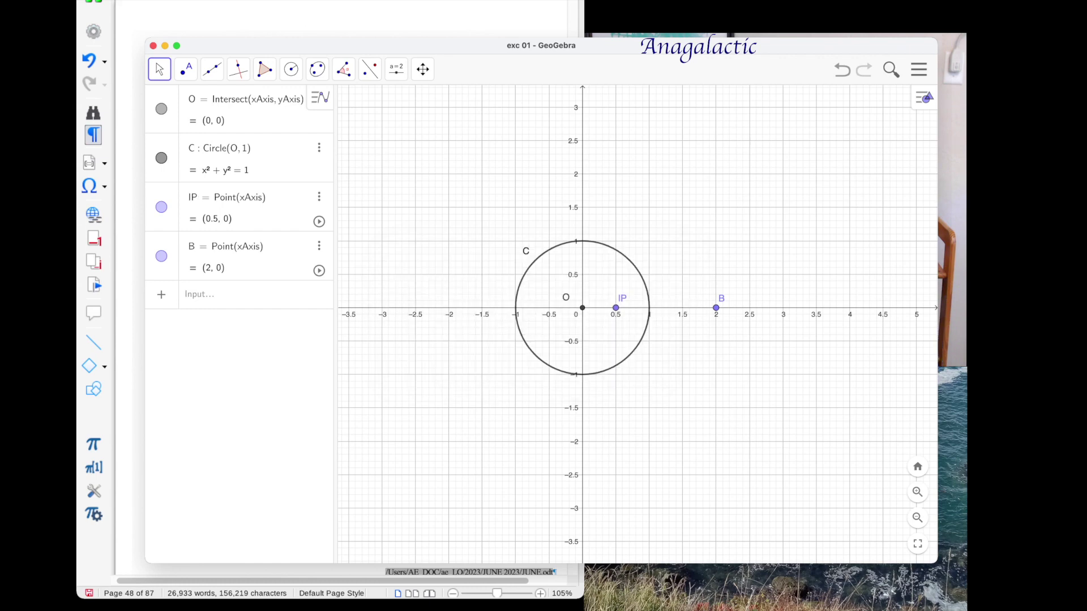
# Rename the outer point B at (2, 0) to OP.
pyautogui.click(715, 307)
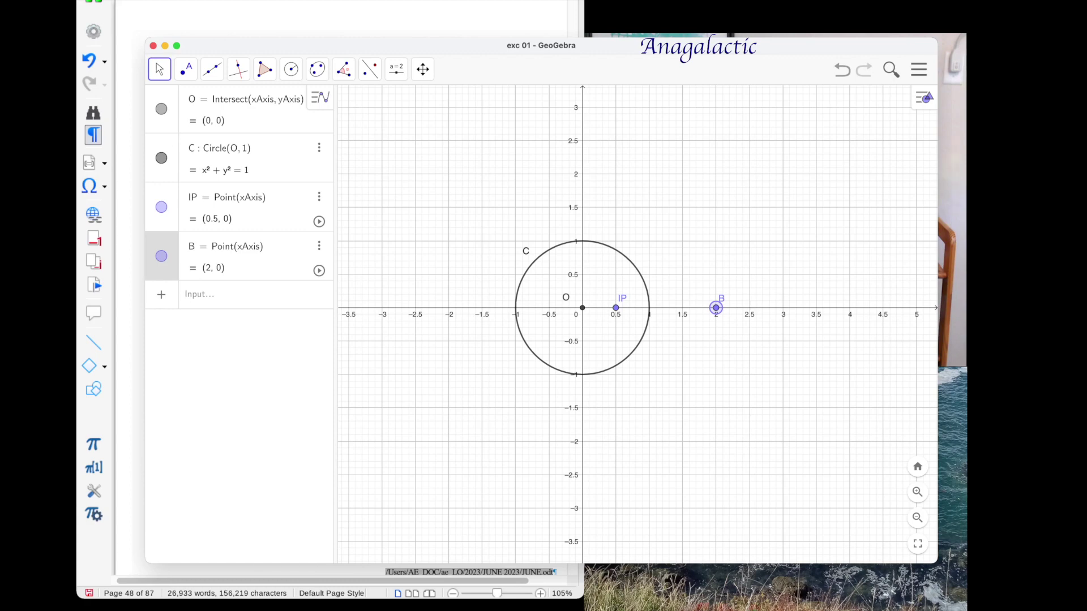
pyautogui.rightClick(717, 306)
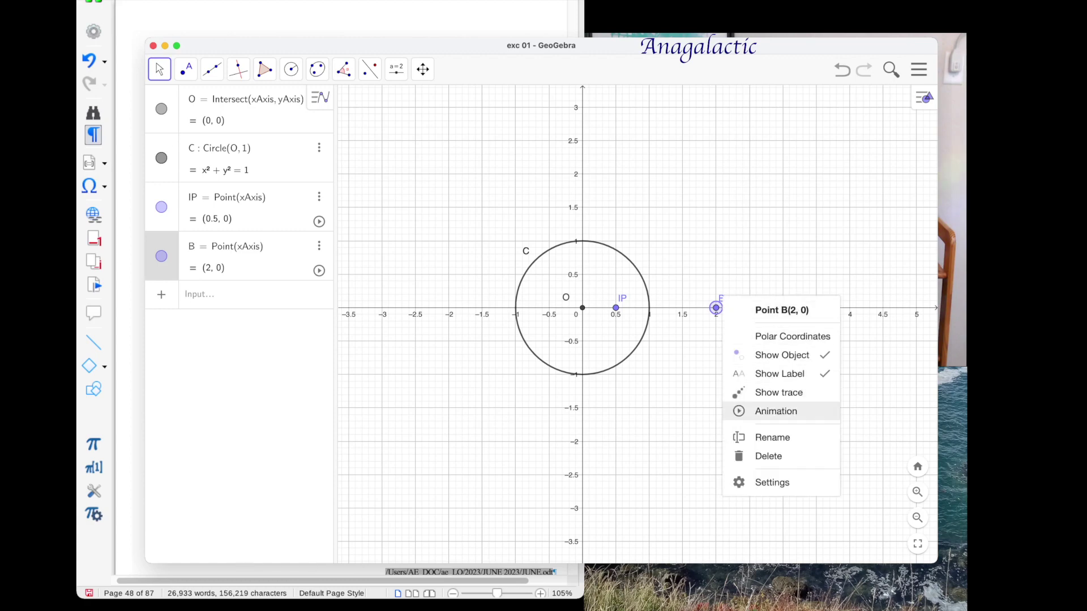
pyautogui.click(773, 438)
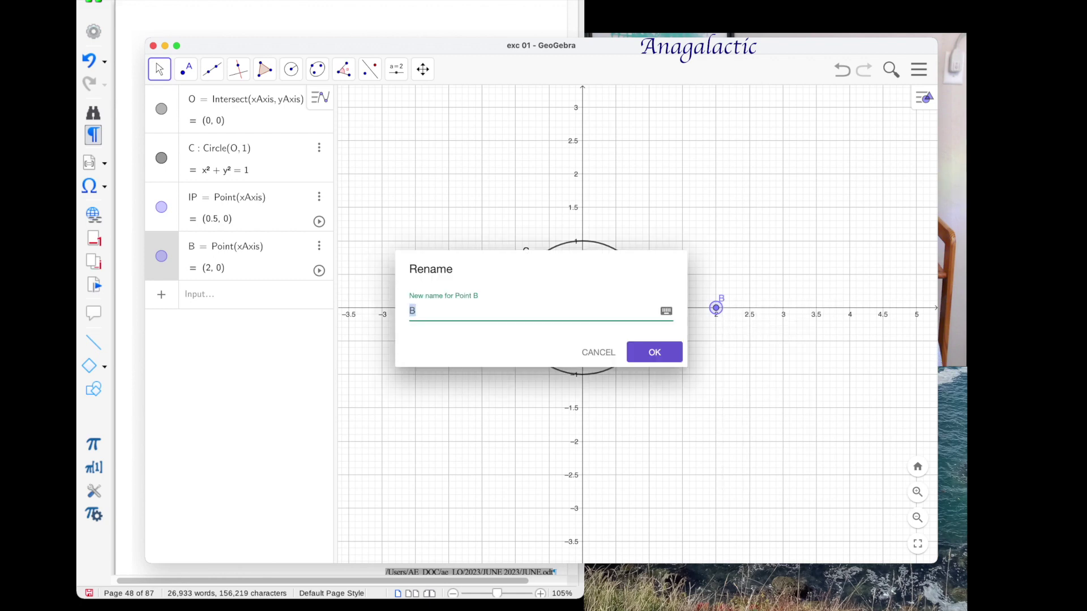
pyautogui.write('OP')
pyautogui.press('Return')
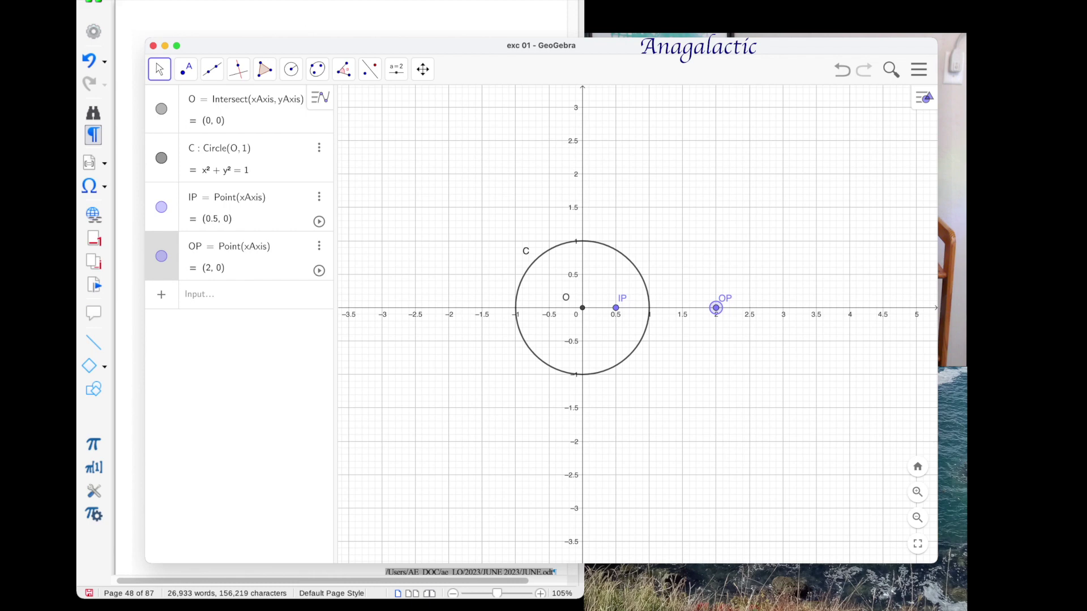
# Select point IP at (0.5, 0), then point OP at (2, 0).
pyautogui.click(616, 308)
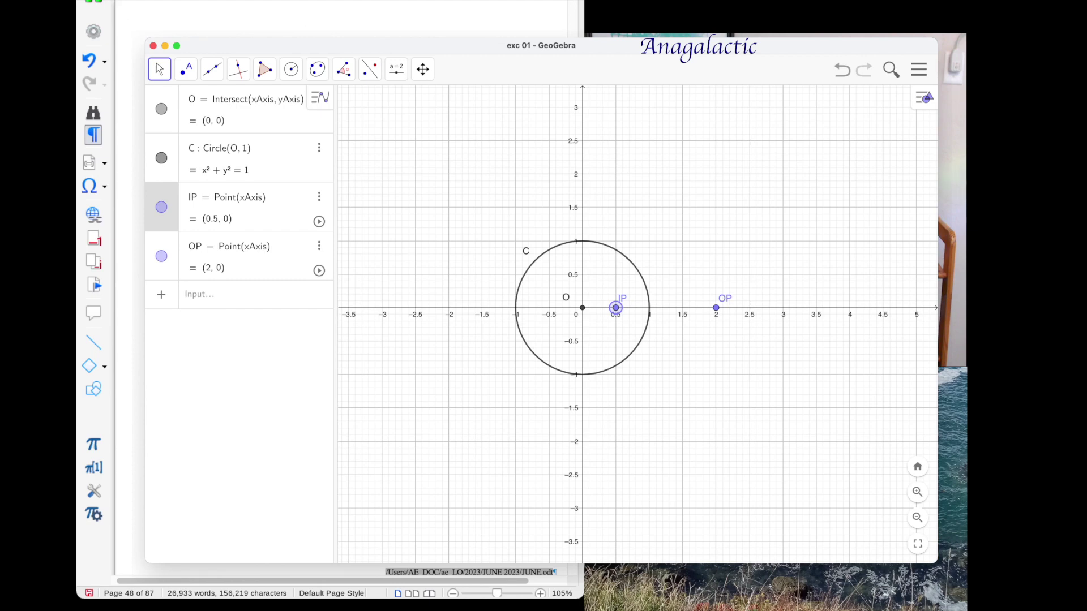
pyautogui.click(716, 308)
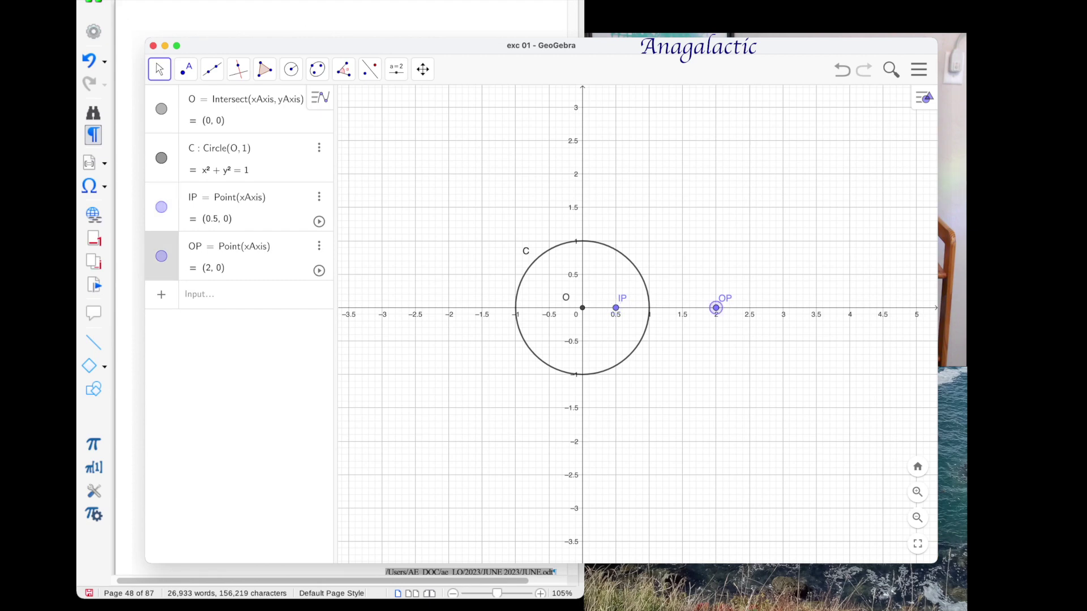
# Open point OP's settings at the Scripting On Update script box.
pyautogui.rightClick(716, 307)
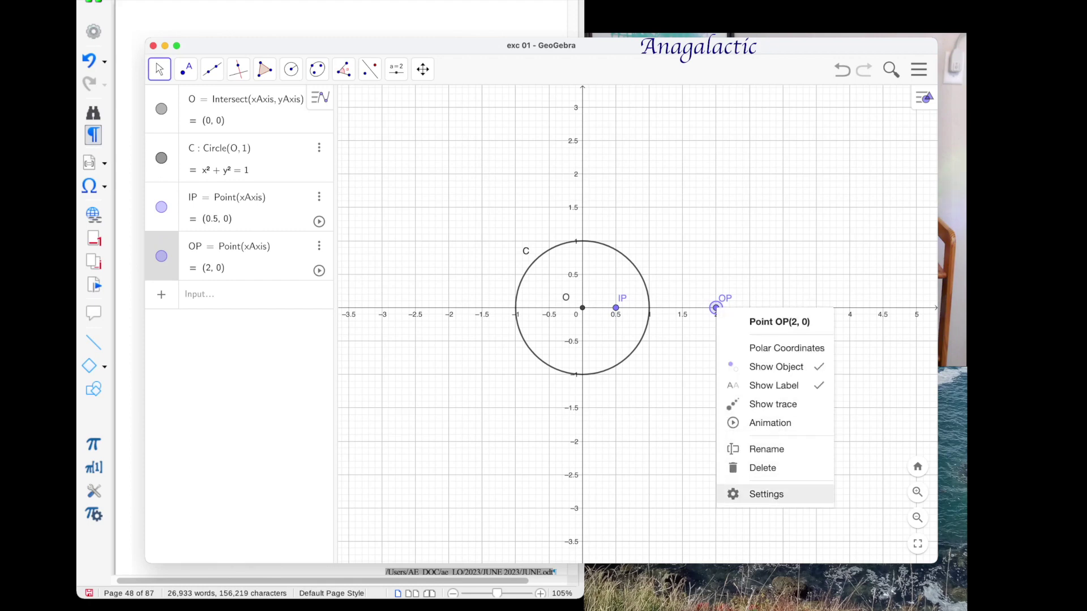
pyautogui.click(766, 494)
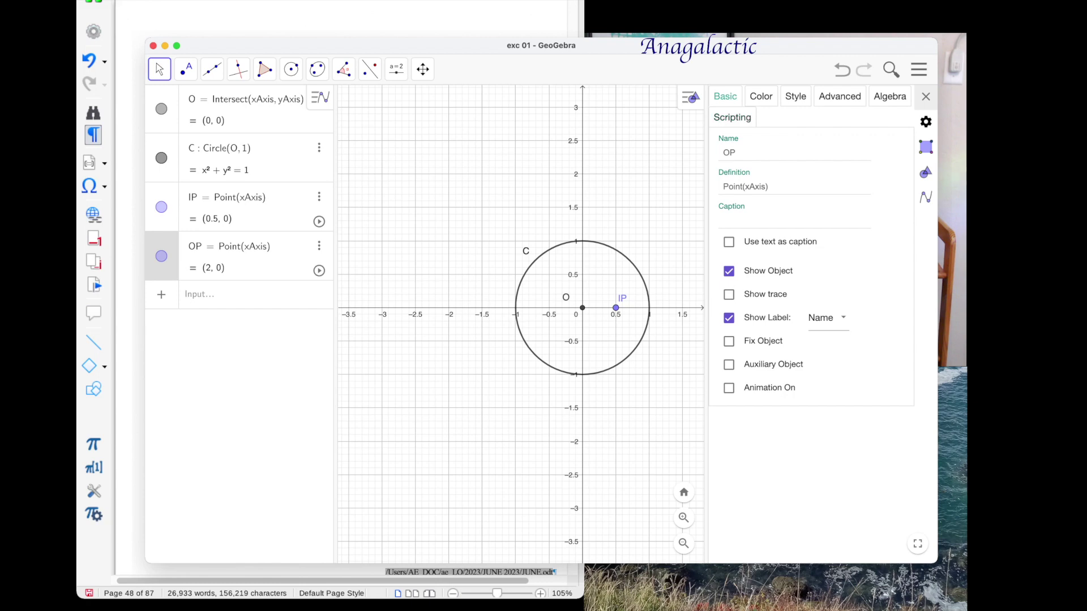
pyautogui.click(761, 97)
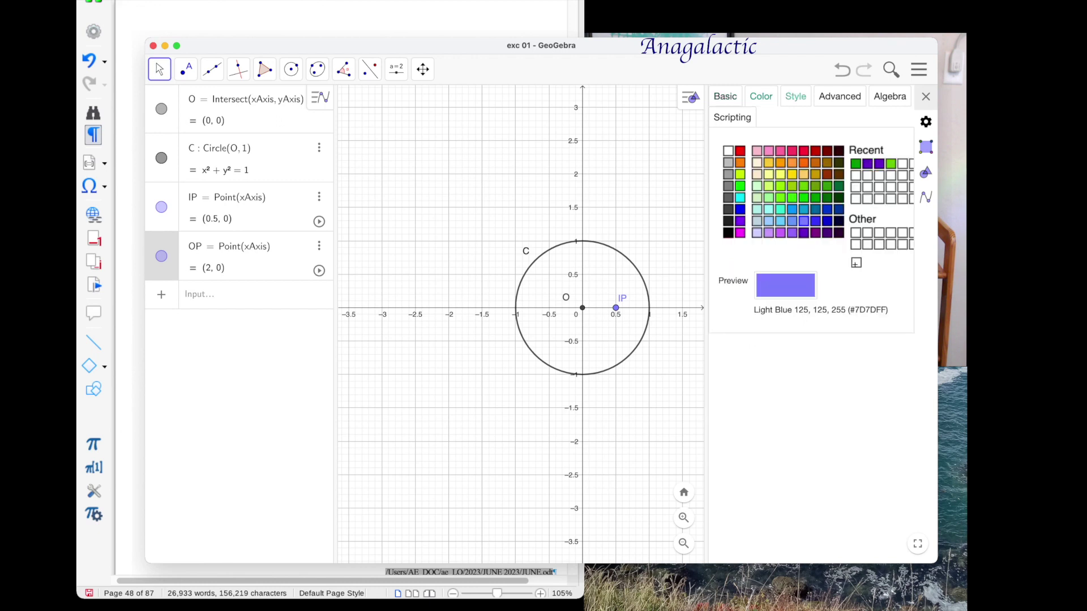
pyautogui.click(795, 96)
pyautogui.click(839, 97)
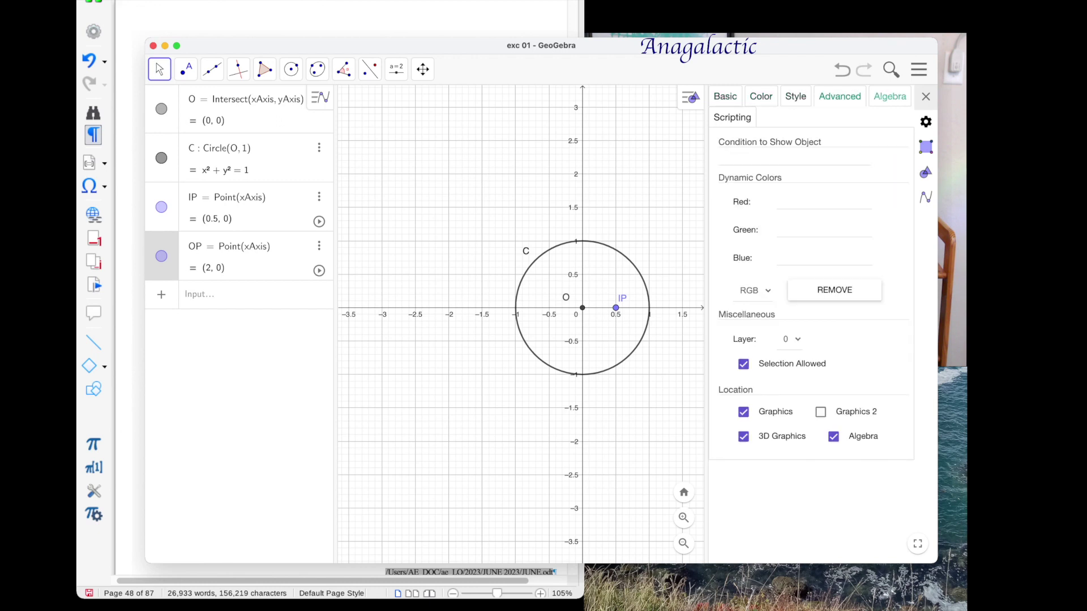
pyautogui.click(890, 97)
pyautogui.click(732, 118)
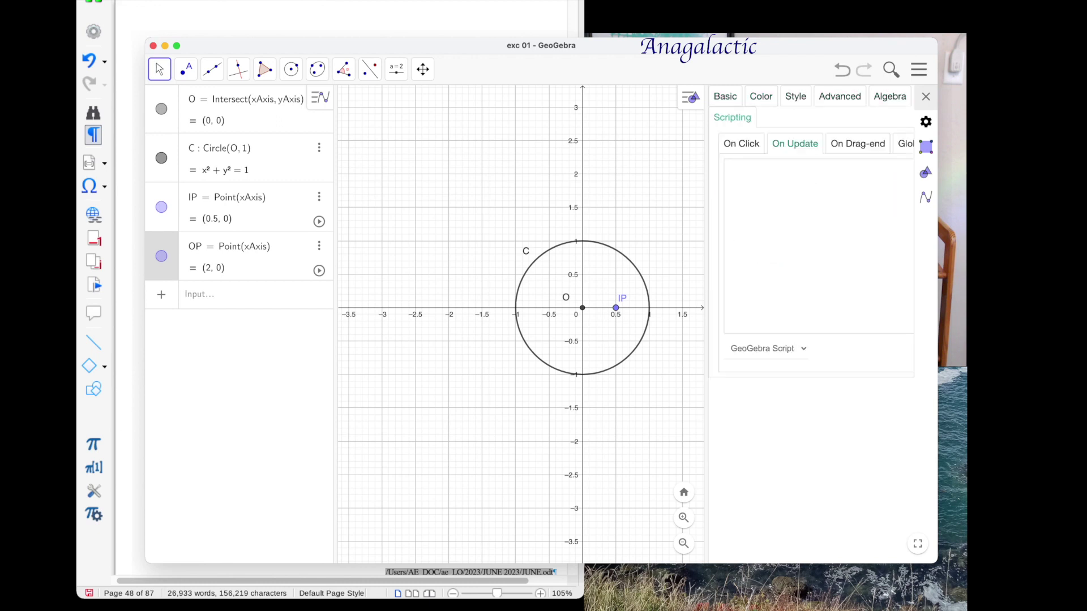
pyautogui.click(741, 143)
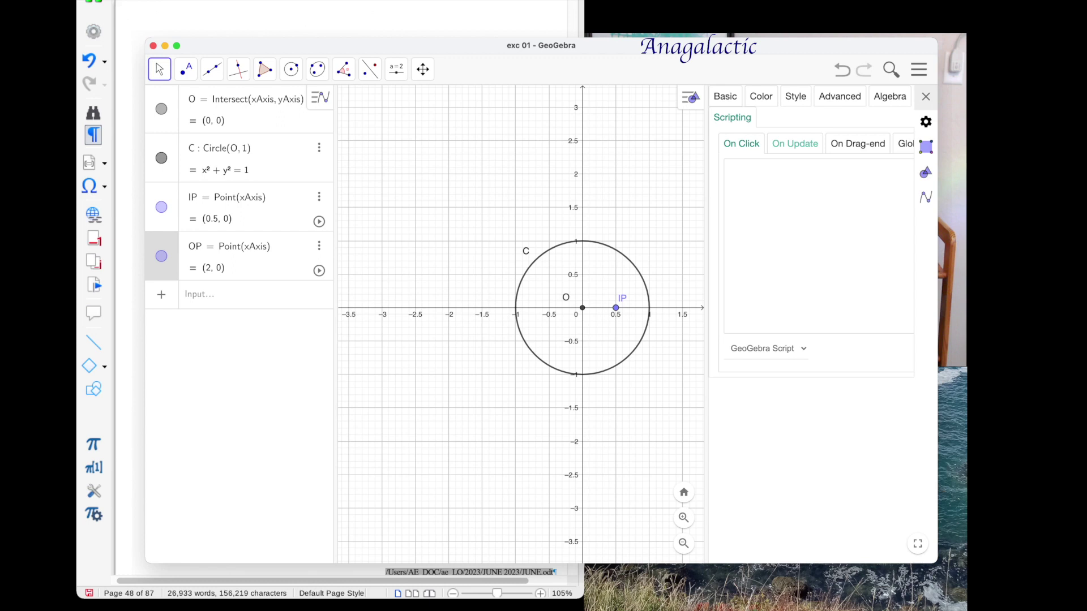
pyautogui.click(794, 144)
pyautogui.click(781, 184)
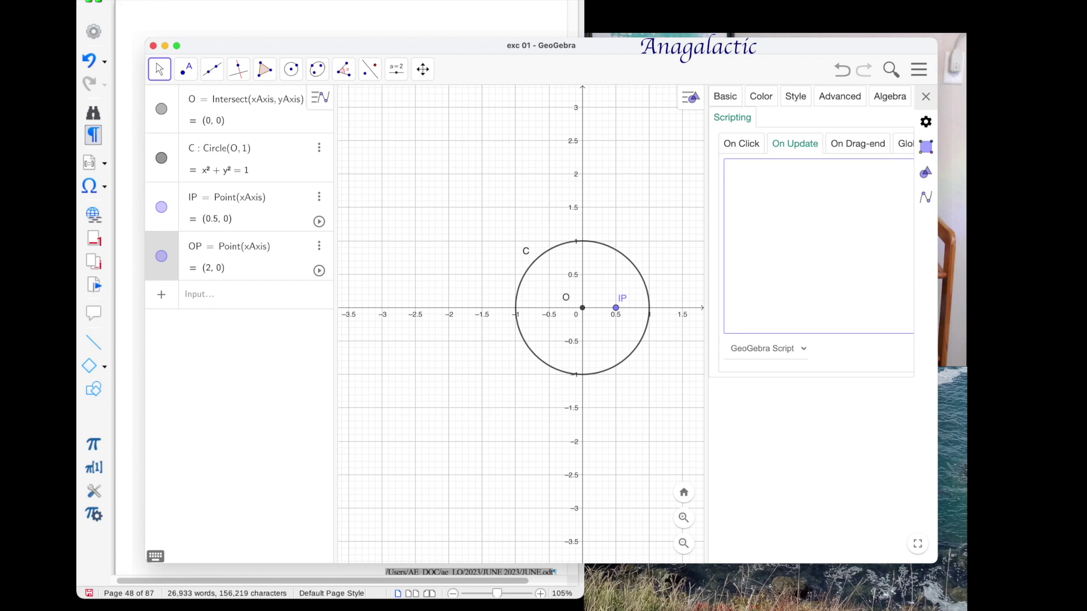
# Write OP's update script as SetCoords( IP, 1/x(OP), 0 ).
pyautogui.write('SetCoords(')
pyautogui.write('IP,')
pyautogui.hscroll(1, 811, 255)
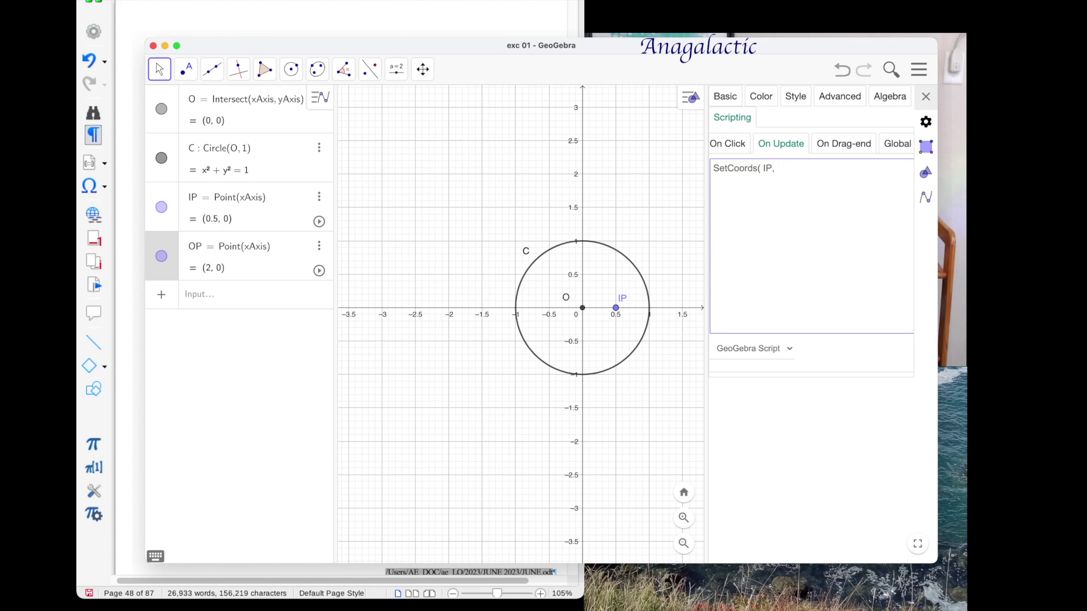
pyautogui.write('x, y )')
pyautogui.click(787, 168)
pyautogui.doubleClick(787, 168)
pyautogui.write('0')
pyautogui.hscroll(1, 810, 245)
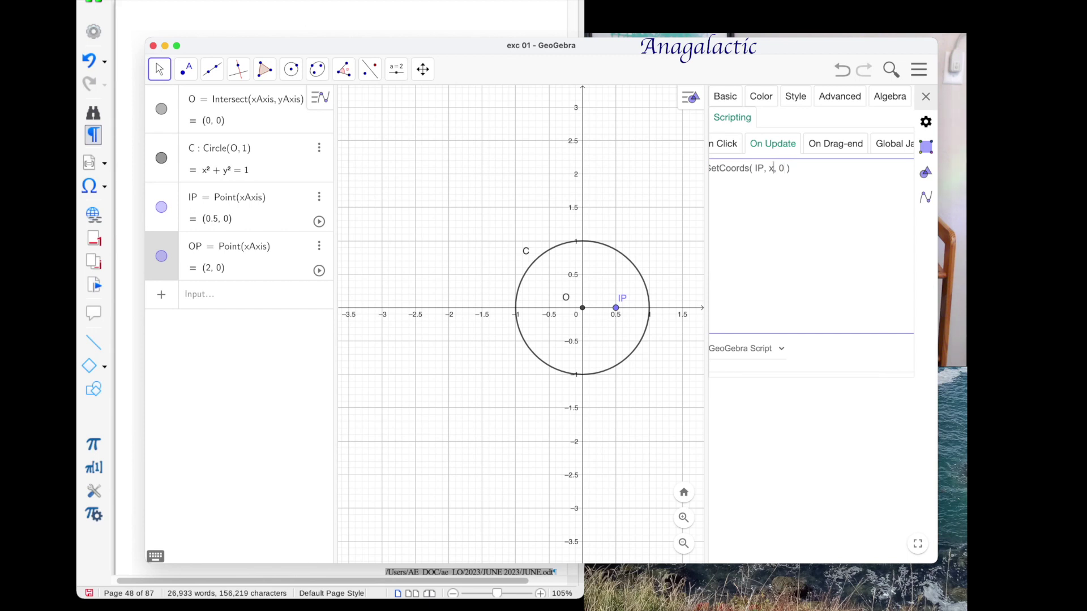
pyautogui.click(771, 168)
pyautogui.press('BackSpace')
pyautogui.write('1/')
pyautogui.write('x(OP')
pyautogui.click(926, 97)
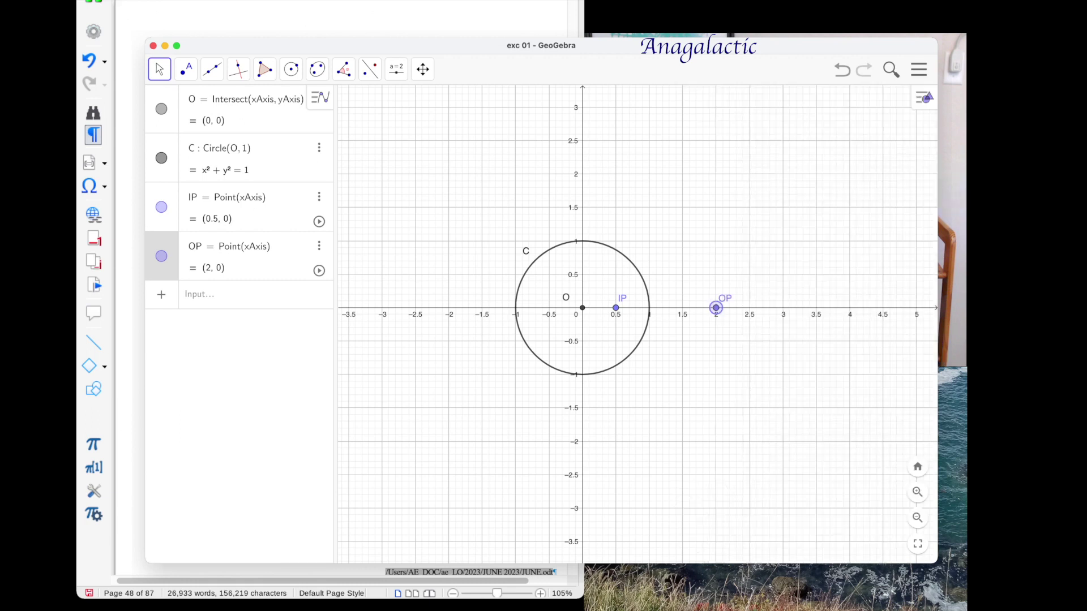
pyautogui.moveTo(716, 308); pyautogui.dragTo(783, 308)
pyautogui.press('Right')
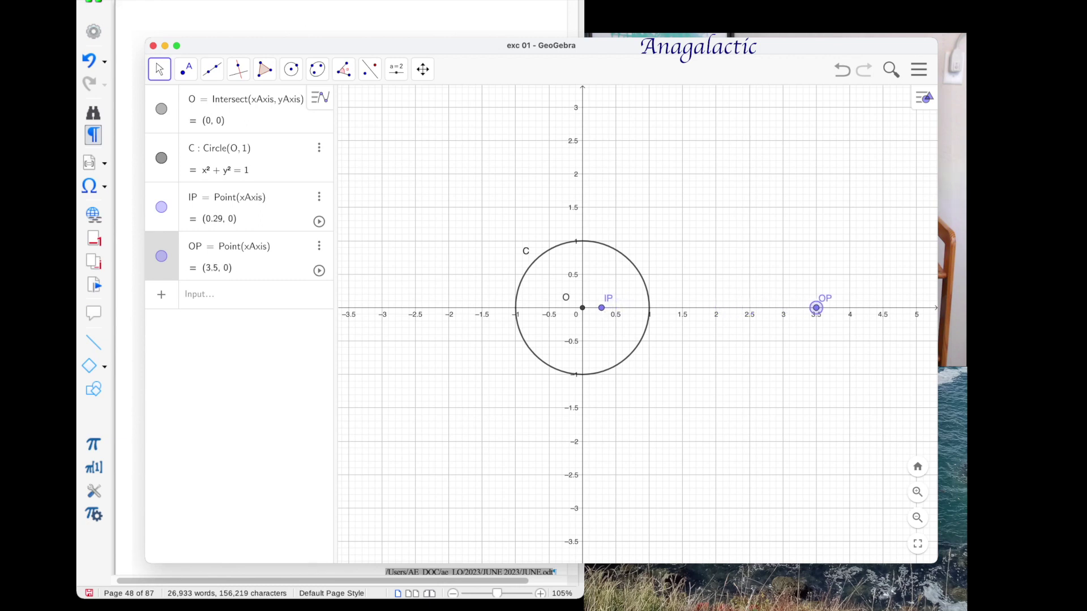
pyautogui.press('Right')
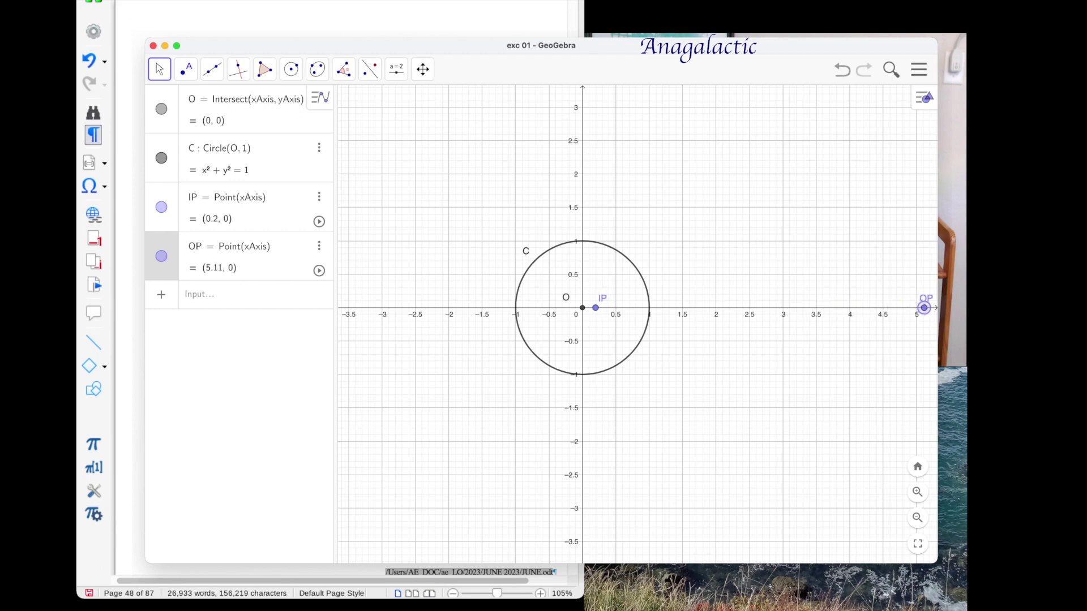
pyautogui.press('Left')
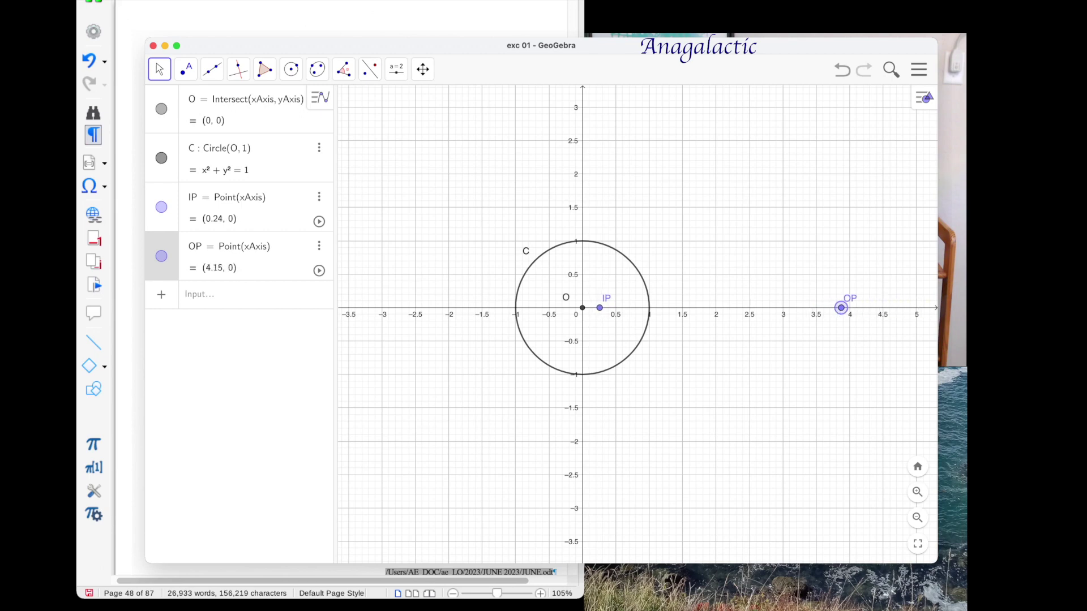
pyautogui.press('Left')
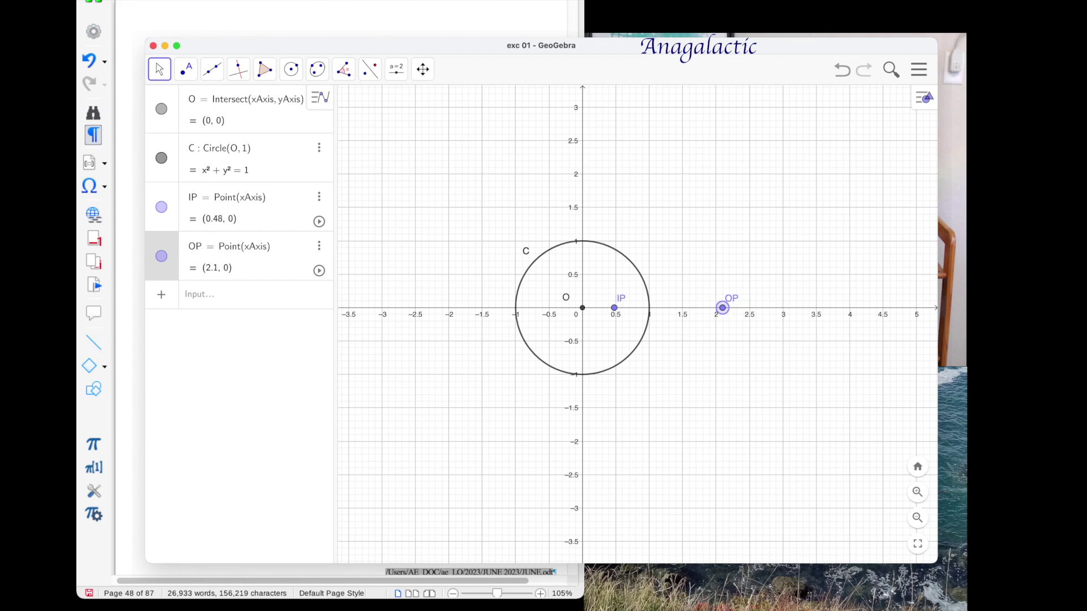
pyautogui.press('Left')
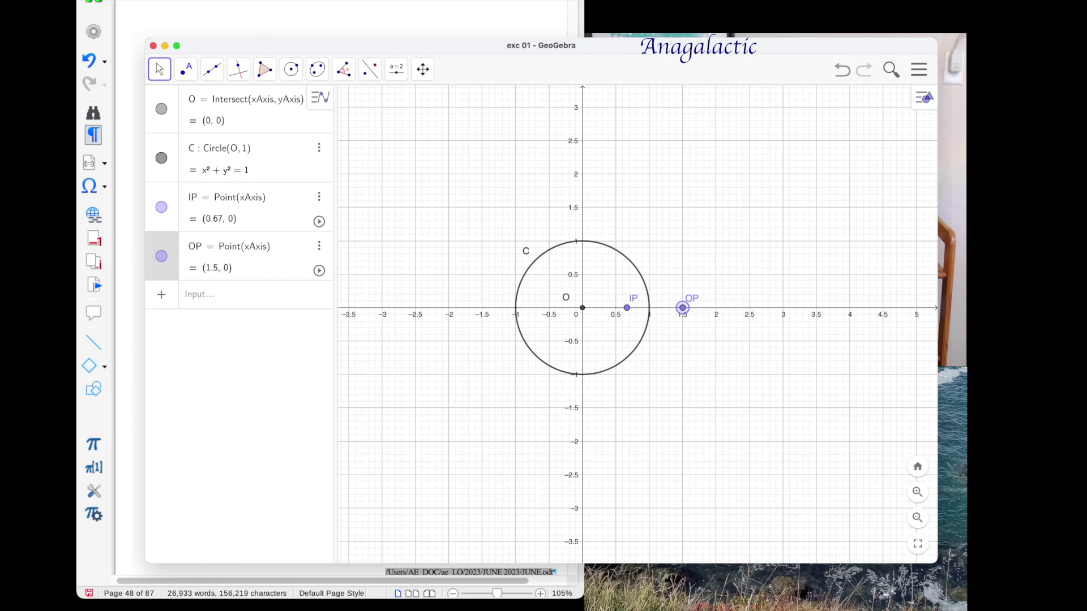
pyautogui.press('Left')
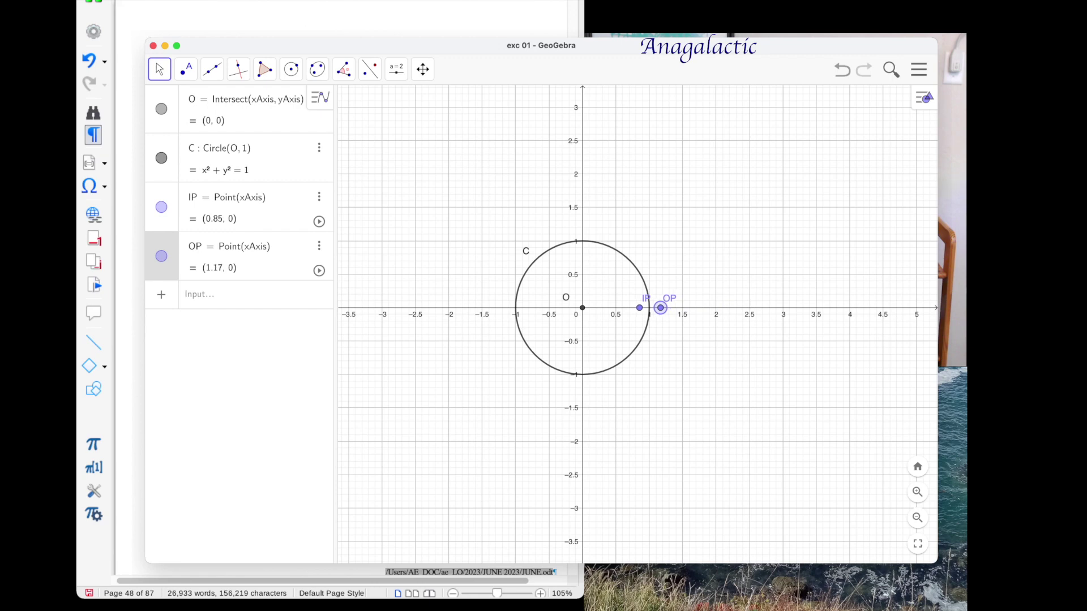
pyautogui.press('Left')
pyautogui.press('Right')
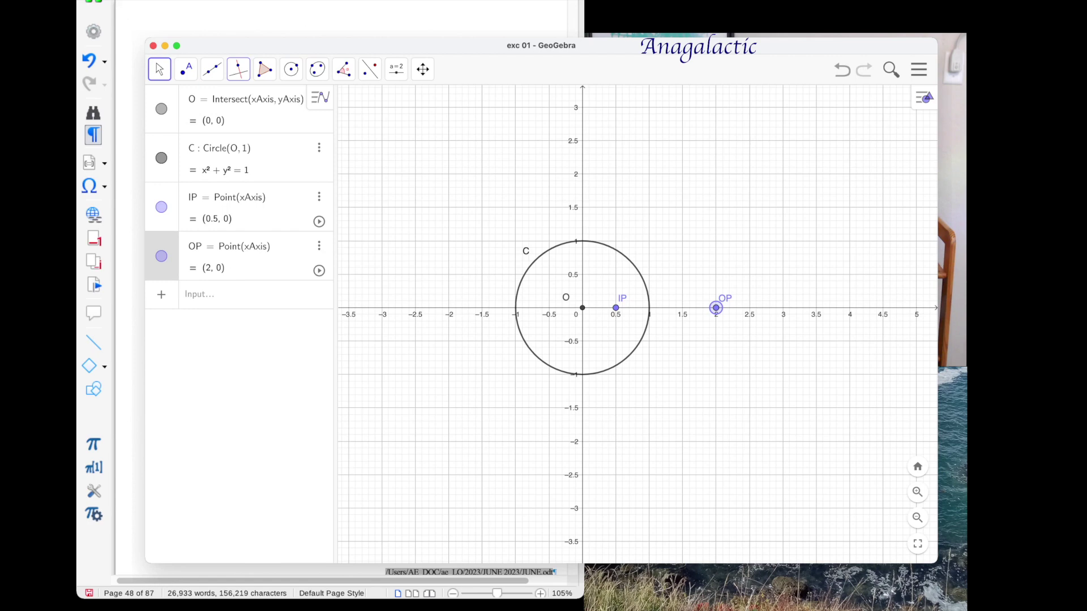
# Draw line f through IP, perpendicular to the x-axis.
pyautogui.click(239, 69)
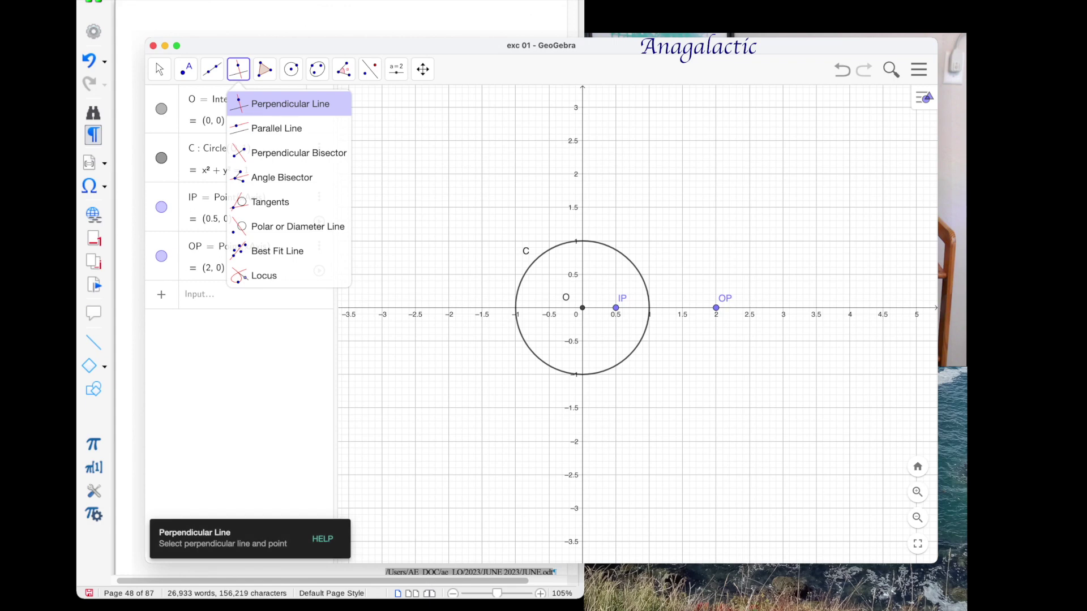
pyautogui.click(290, 103)
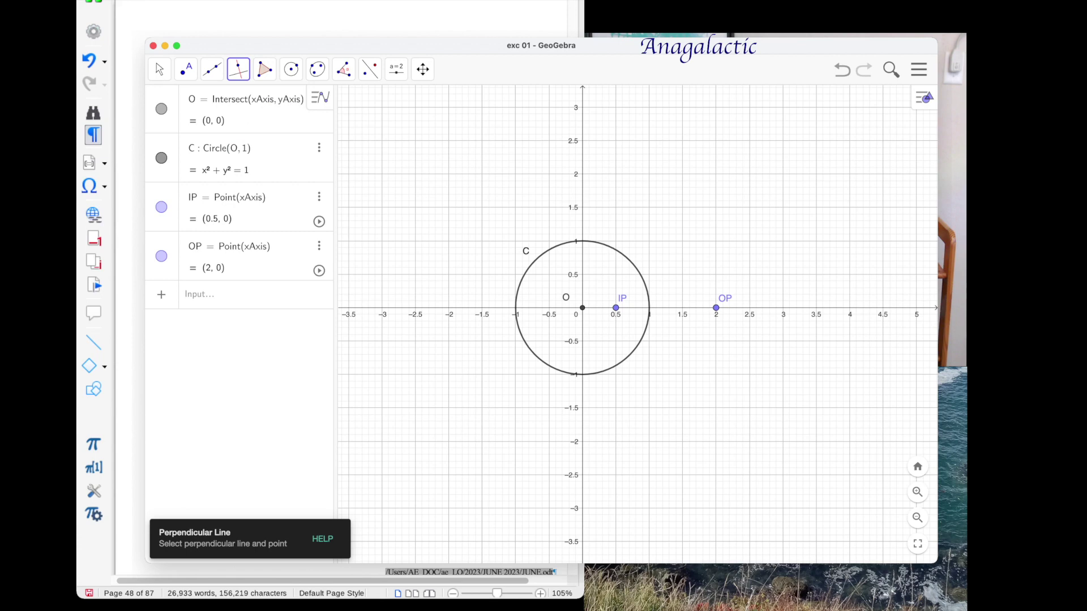
pyautogui.click(597, 307)
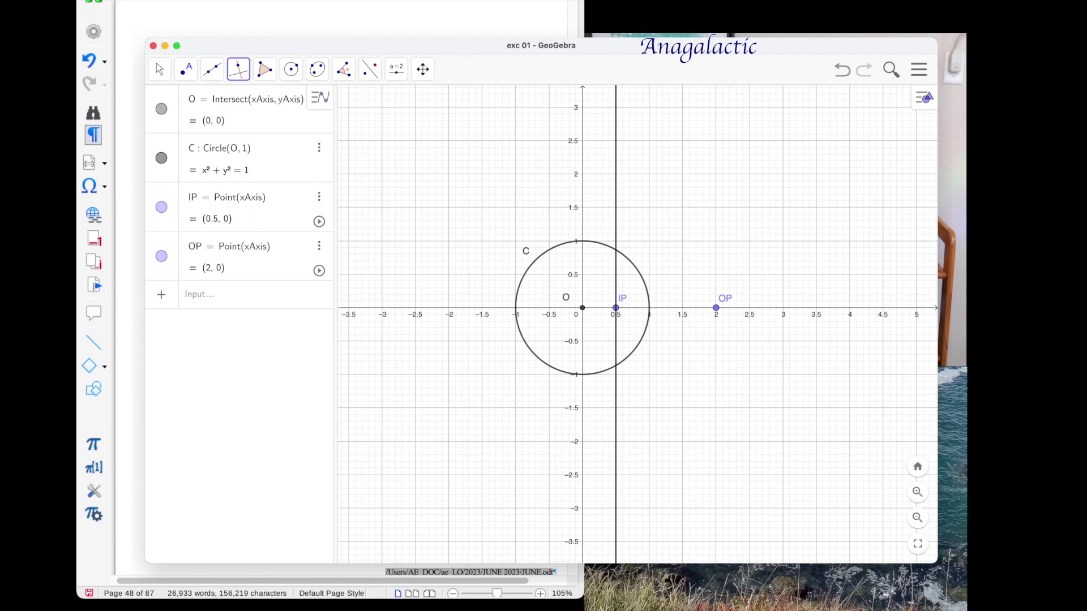
pyautogui.click(615, 308)
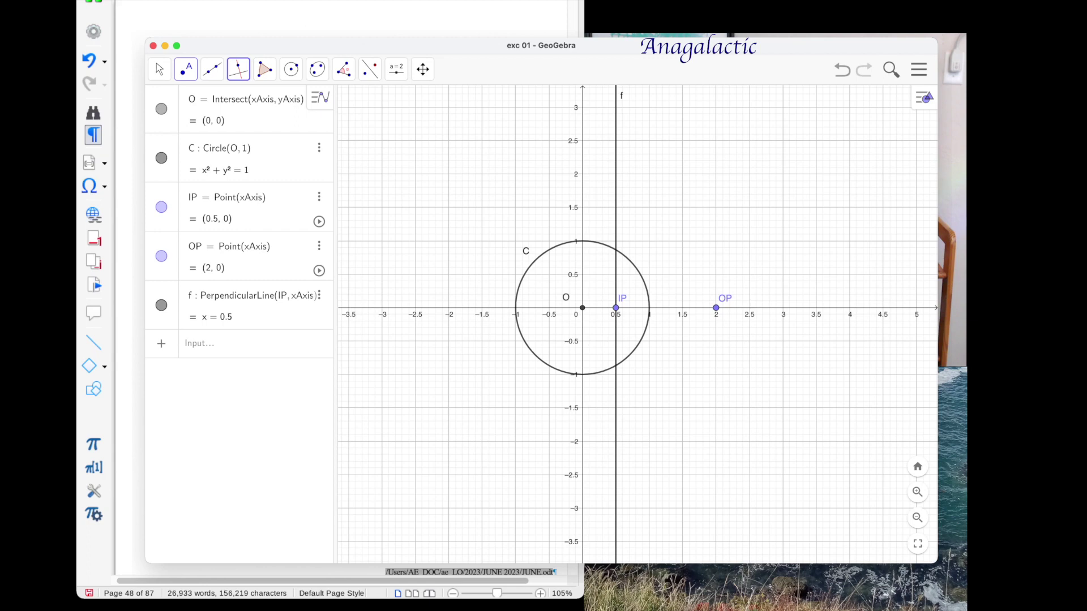
# Intersect line f with circle C to create points A and B, then hide B.
pyautogui.click(185, 69)
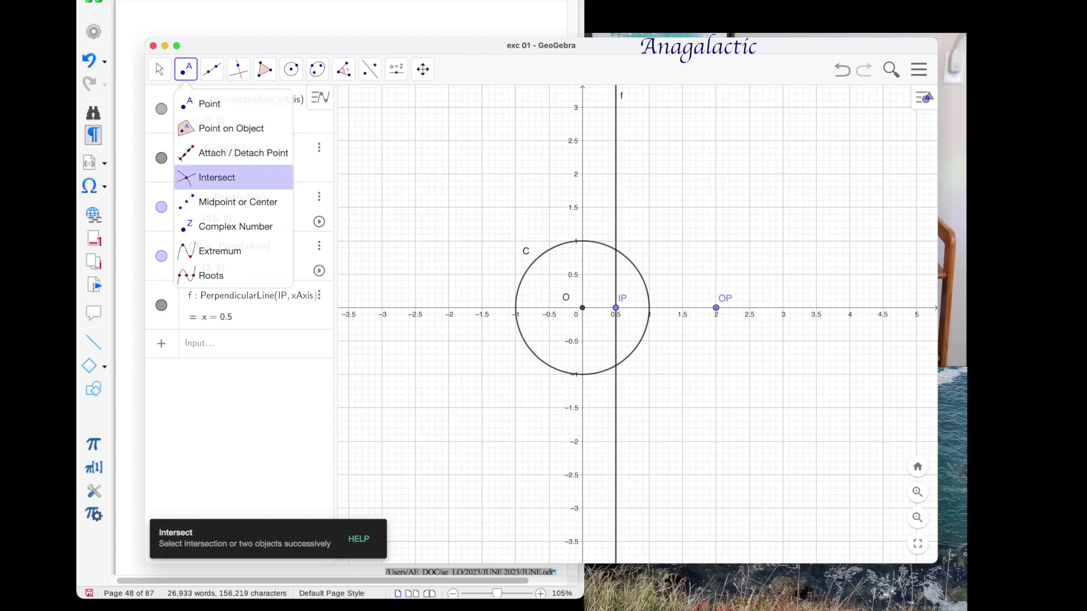
pyautogui.click(221, 178)
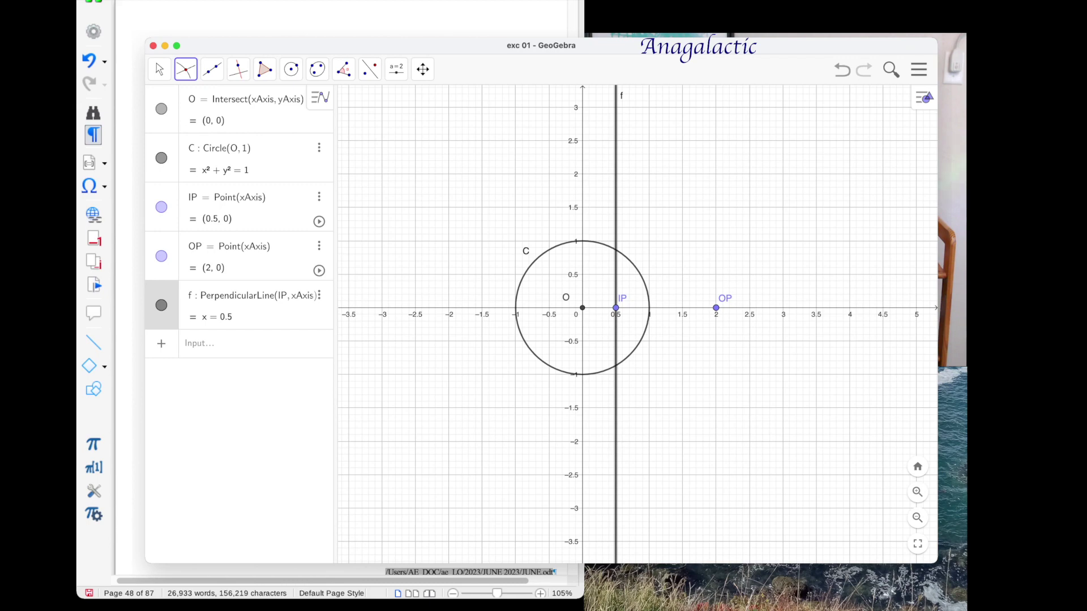
pyautogui.click(633, 264)
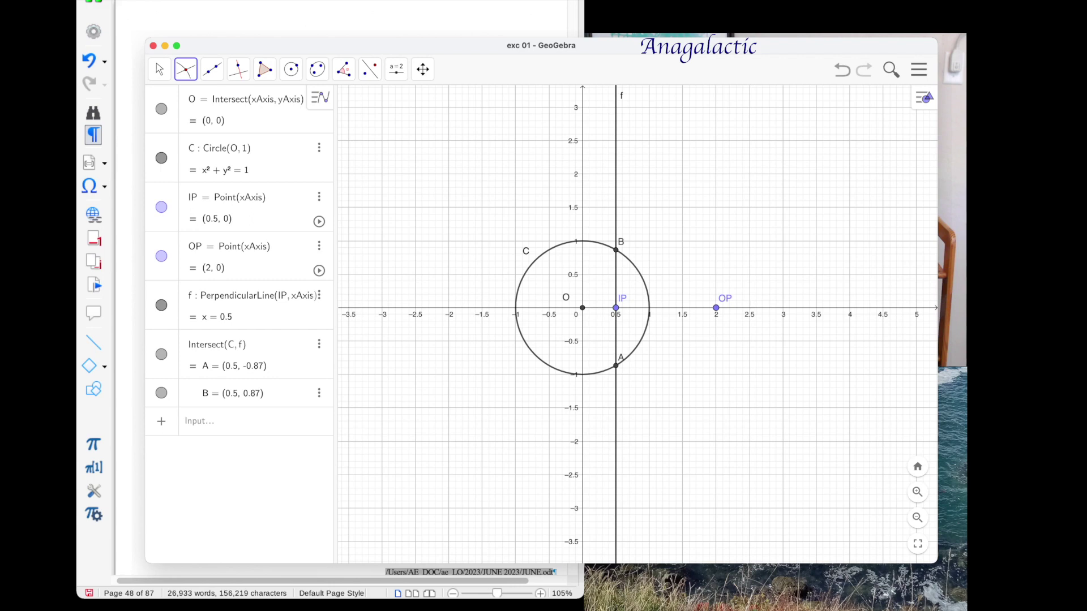
pyautogui.click(161, 354)
pyautogui.click(162, 354)
pyautogui.click(161, 392)
# Show point B again, then zoom and pan to centre the unit circle construction.
pyautogui.click(161, 393)
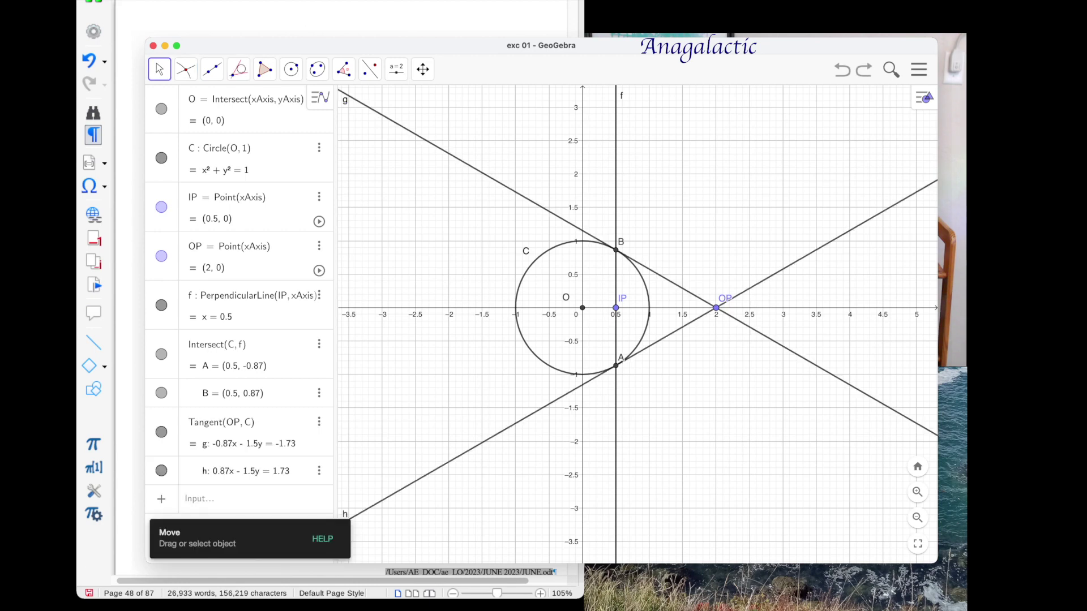
pyautogui.scroll(-4, 405, 193)
pyautogui.scroll(10, 405, 193)
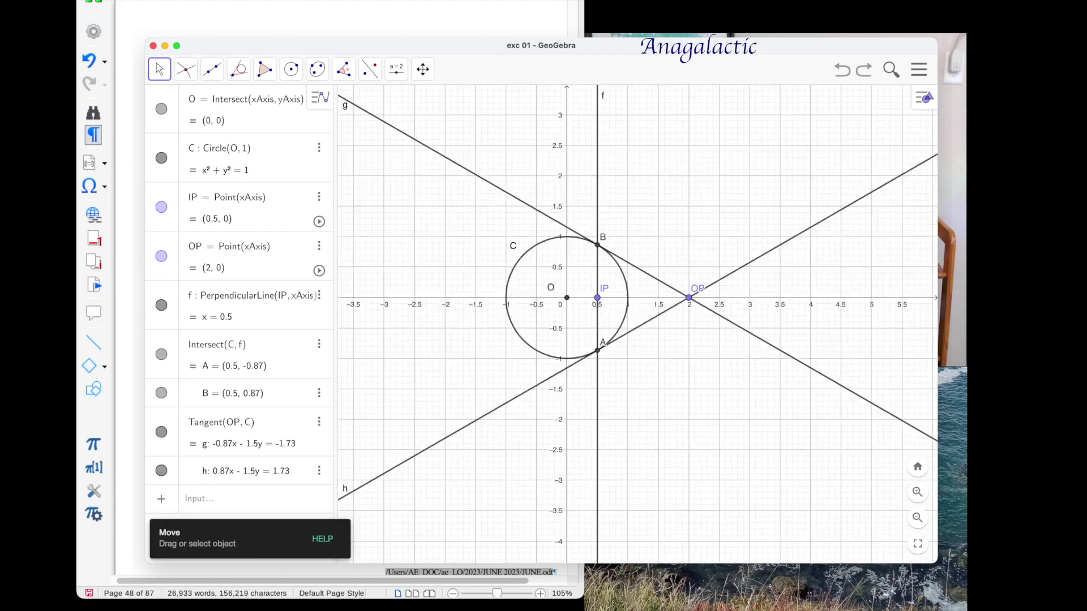
pyautogui.moveTo(936, 389); pyautogui.dragTo(745, 324)
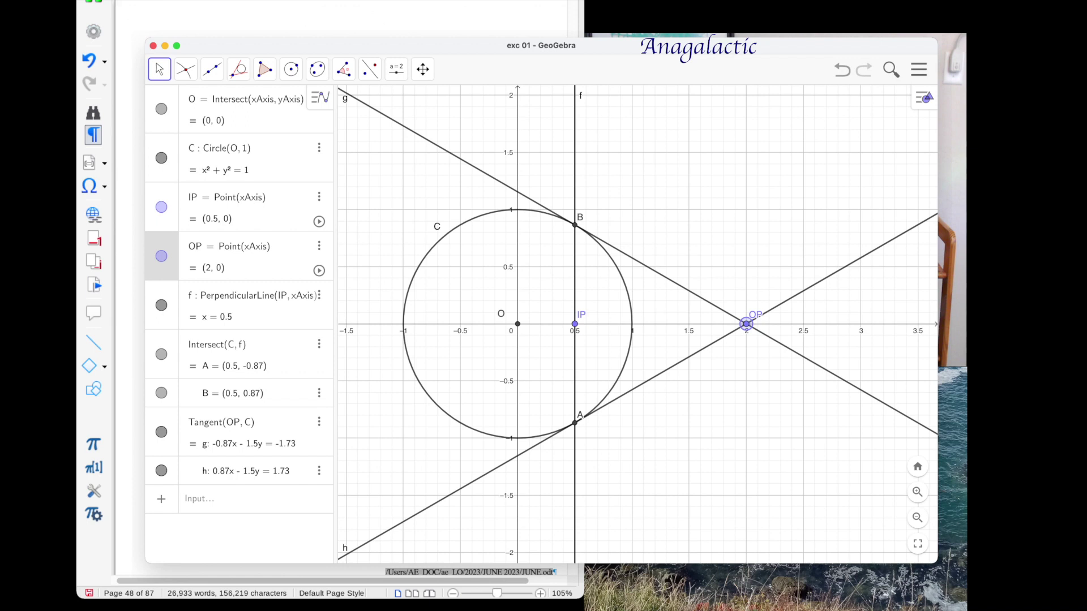
pyautogui.click(574, 324)
pyautogui.moveTo(574, 324)
pyautogui.mouseDown()
pyautogui.moveTo(608, 323)
pyautogui.moveTo(574, 324)
pyautogui.mouseUp()
pyautogui.press('Right')
pyautogui.press('Right')
pyautogui.press('Right')
pyautogui.press('Right')
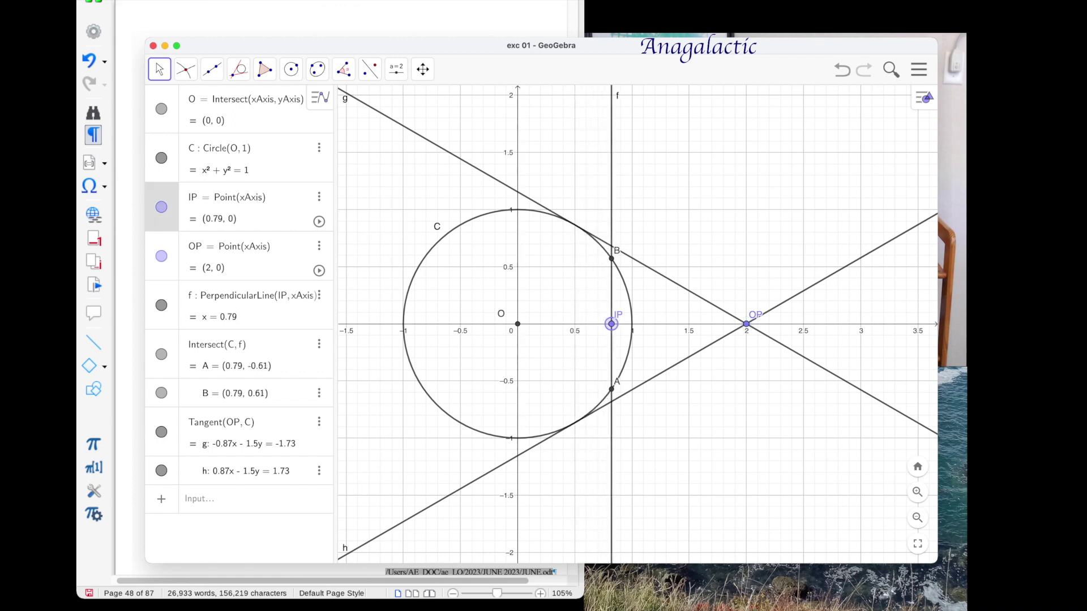
pyautogui.press('Left')
pyautogui.press('Left')
pyautogui.press('Left')
pyautogui.press('Left')
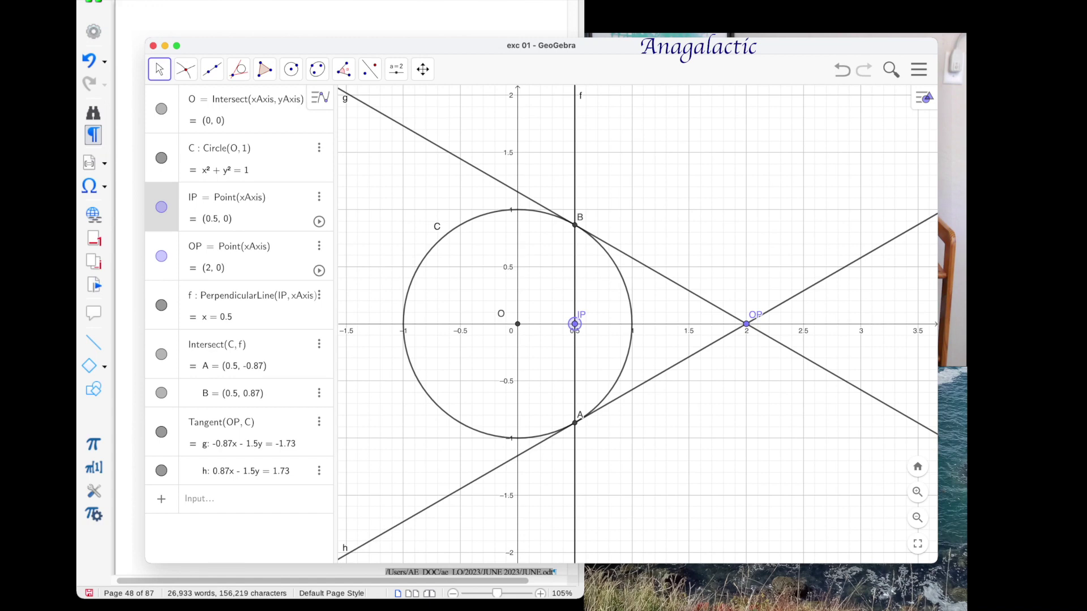
pyautogui.click(746, 324)
pyautogui.moveTo(745, 324)
pyautogui.mouseDown()
pyautogui.moveTo(699, 323)
pyautogui.moveTo(746, 324)
pyautogui.mouseUp()
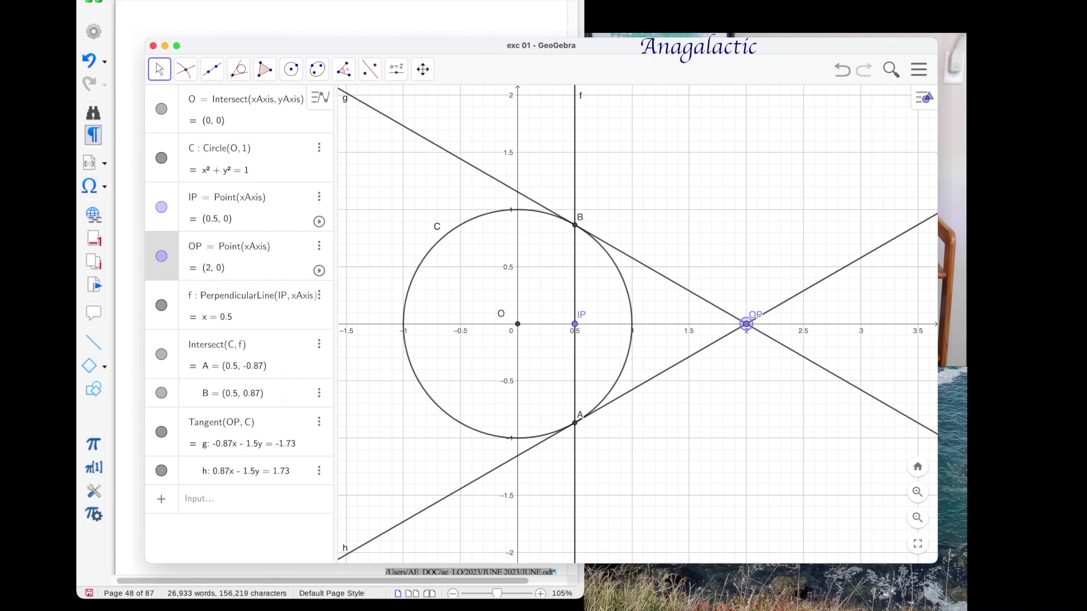
pyautogui.rightClick(746, 323)
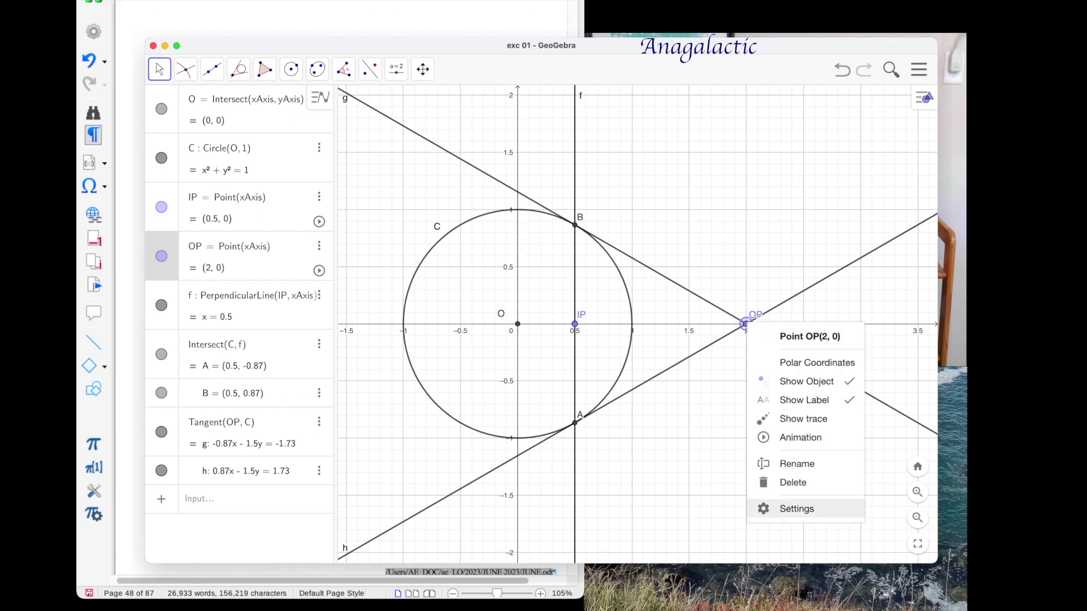
pyautogui.click(795, 508)
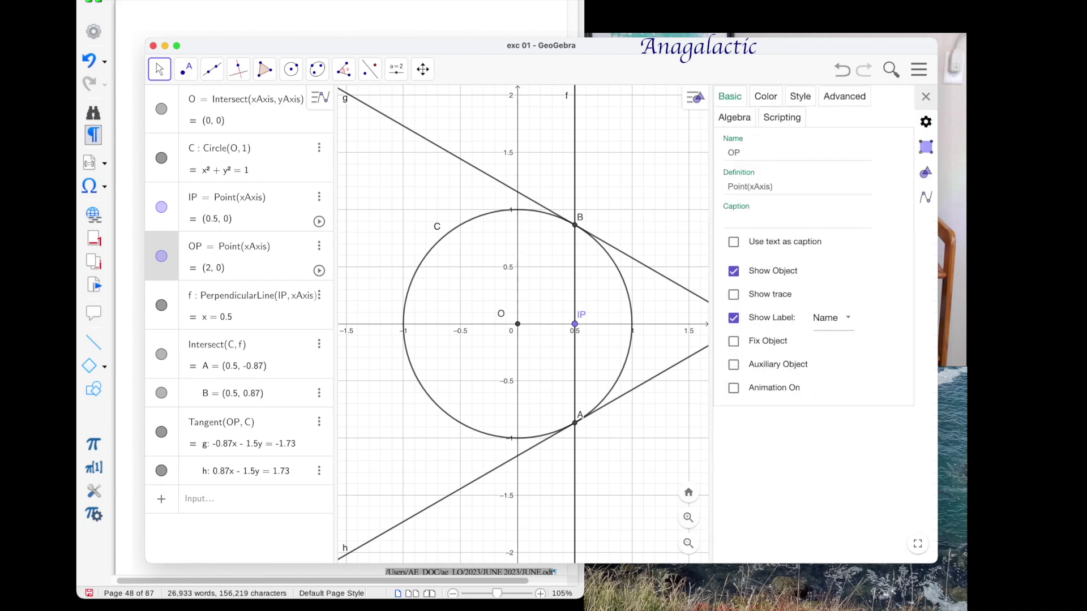
pyautogui.click(782, 117)
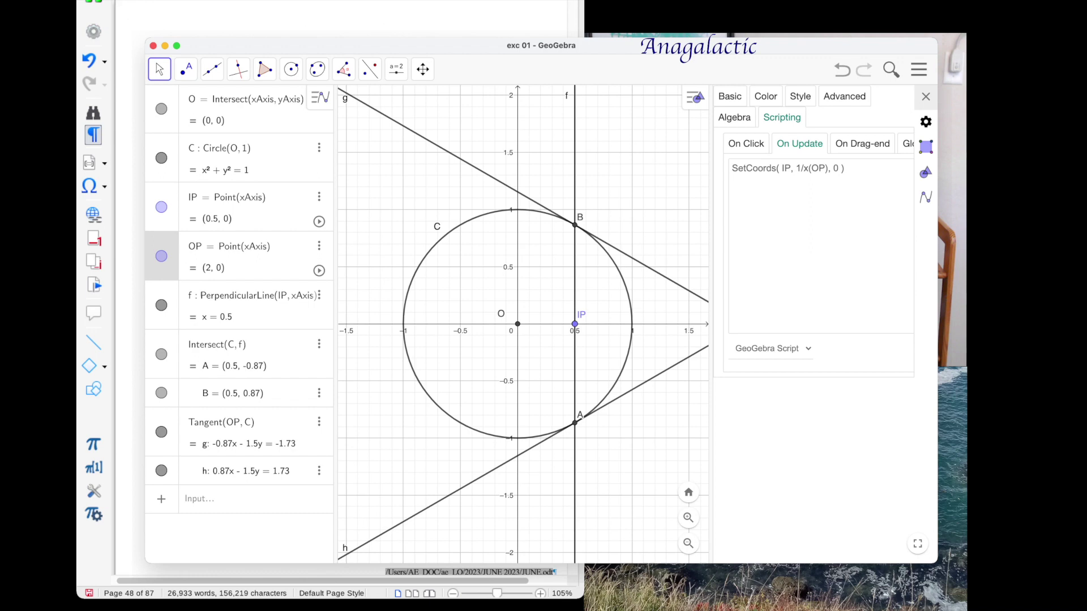
pyautogui.moveTo(732, 169); pyautogui.dragTo(757, 169)
pyautogui.hotkey('shift', 'Right')
pyautogui.hotkey('shift', 'Right')
pyautogui.hotkey('shift', 'Right')
pyautogui.hotkey('shift', 'Right')
pyautogui.hotkey('shift', 'Right')
pyautogui.hotkey('shift', 'Right')
pyautogui.hotkey('shift', 'Right')
pyautogui.hotkey('shift', 'Right')
pyautogui.hotkey('shift', 'Right')
pyautogui.hotkey('shift', 'Right')
pyautogui.hotkey('shift', 'Right')
pyautogui.hotkey('shift', 'Right')
pyautogui.hotkey('shift', 'Right')
pyautogui.hotkey('shift', 'Right')
pyautogui.hotkey('shift', 'Right')
pyautogui.hotkey('shift', 'Right')
pyautogui.hotkey('shift', 'Right')
pyautogui.hotkey('shift', 'Right')
pyautogui.hotkey('shift', 'Right')
pyautogui.hotkey('shift', 'Right')
pyautogui.hotkey('shift', 'Right')
pyautogui.hotkey('shift', 'Right')
pyautogui.press('super+c')
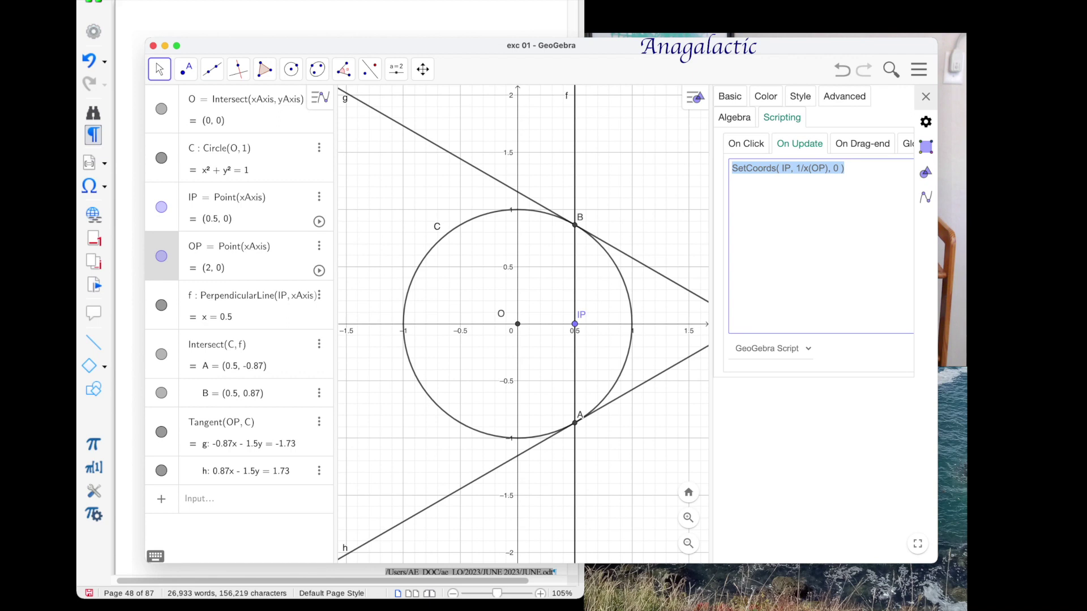
pyautogui.click(926, 96)
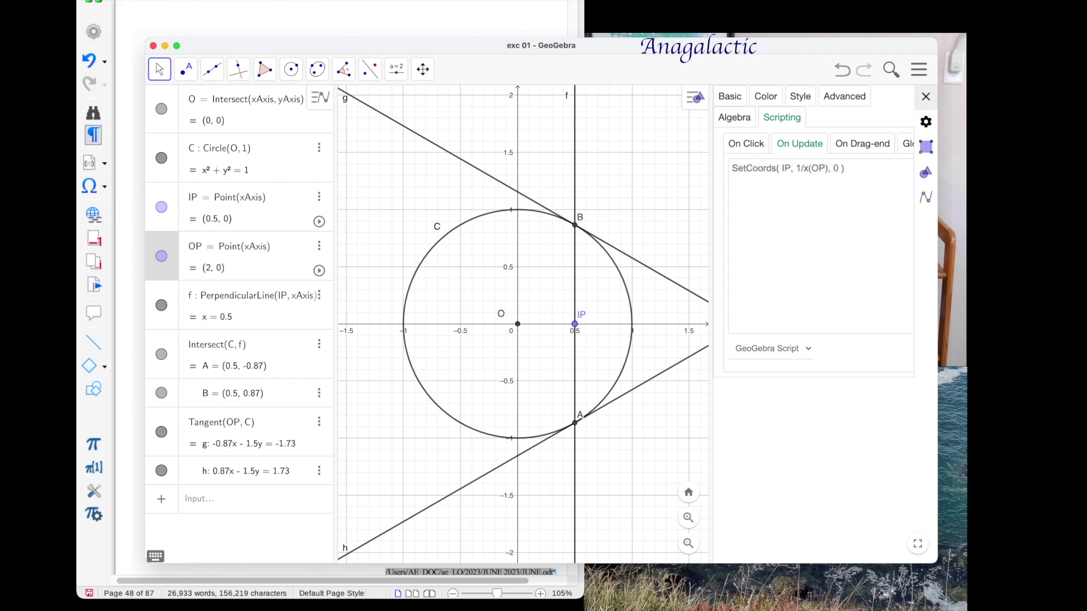
pyautogui.press('Escape')
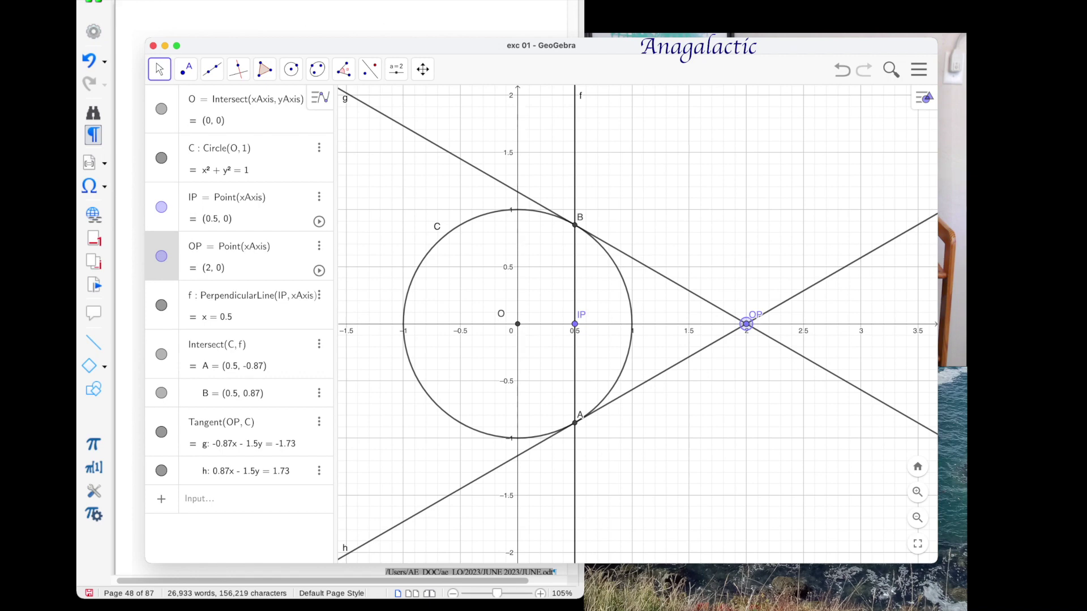
# Open point IP's settings at the Scripting On Update script box.
pyautogui.click(574, 324)
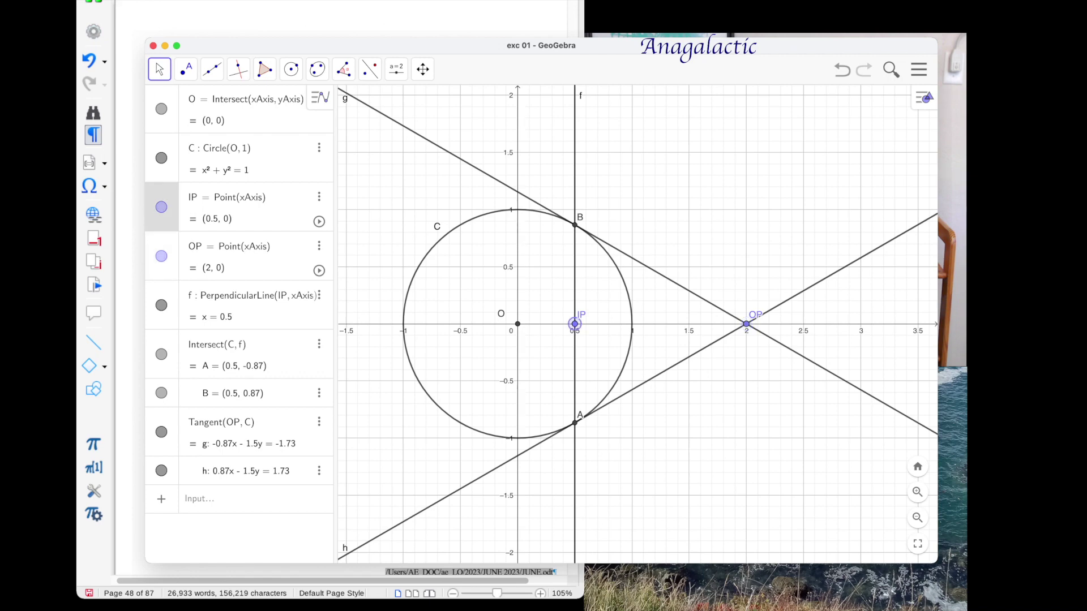
pyautogui.rightClick(574, 324)
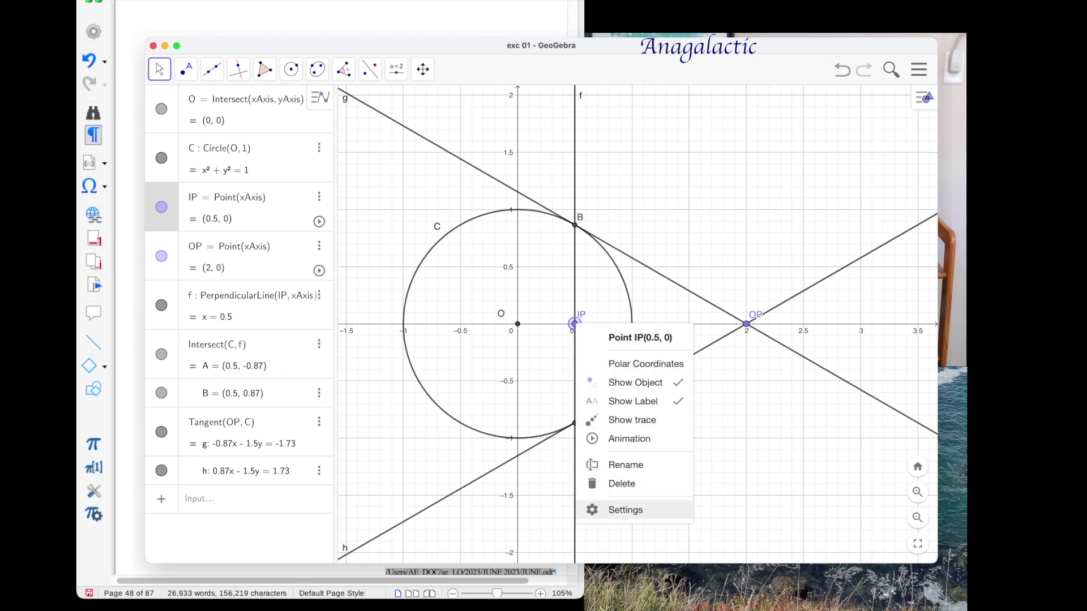
pyautogui.click(606, 510)
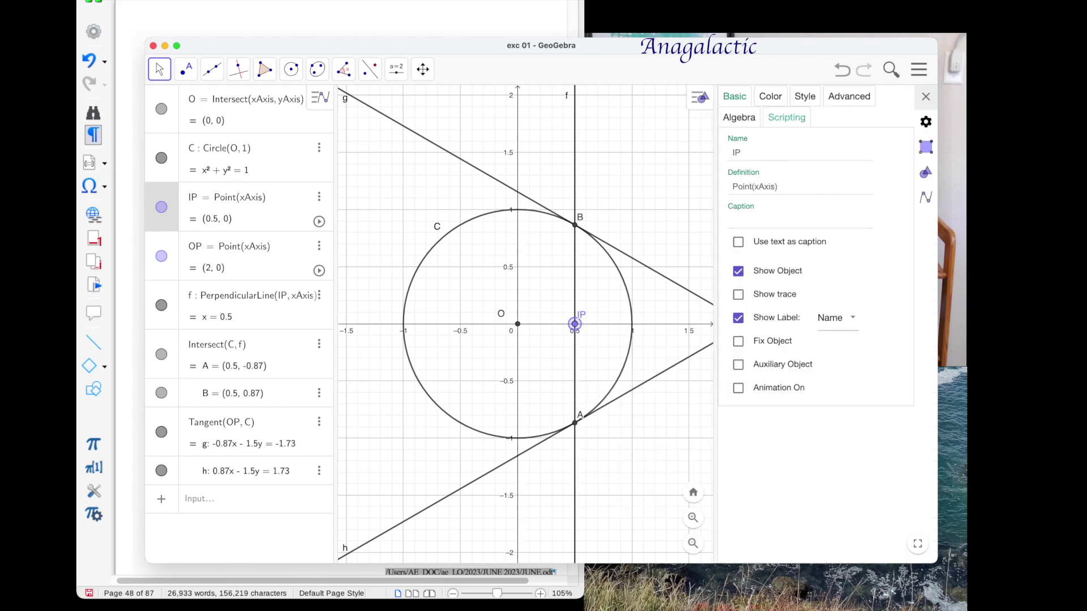
pyautogui.click(787, 118)
pyautogui.click(764, 178)
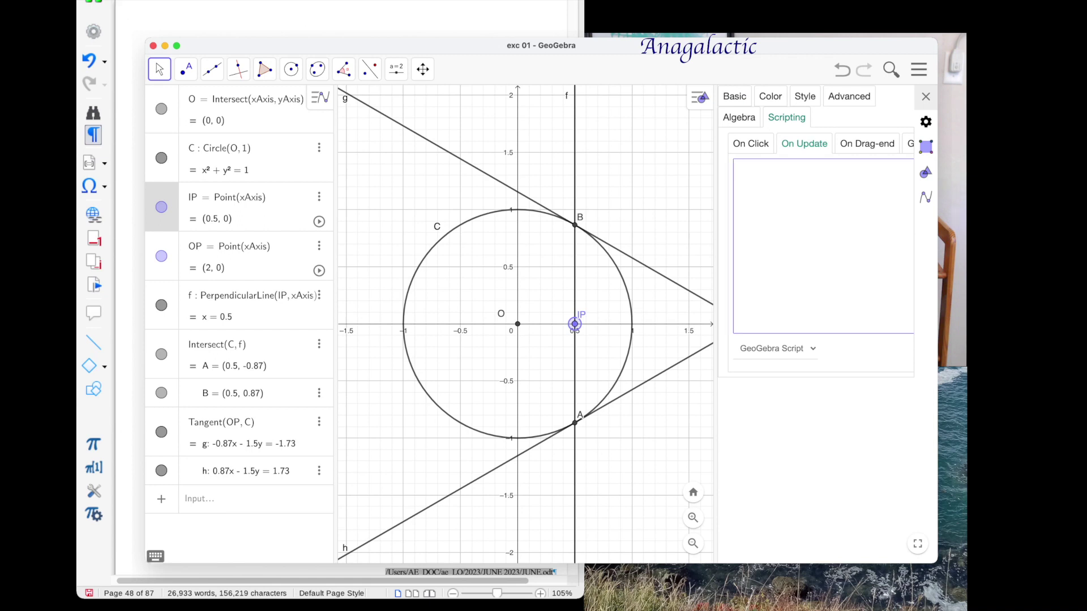
# Paste the script, edit it to SetCoords( OP, 1/x(IP), 0 ), and close the panel.
pyautogui.press('super+v')
pyautogui.click(795, 169)
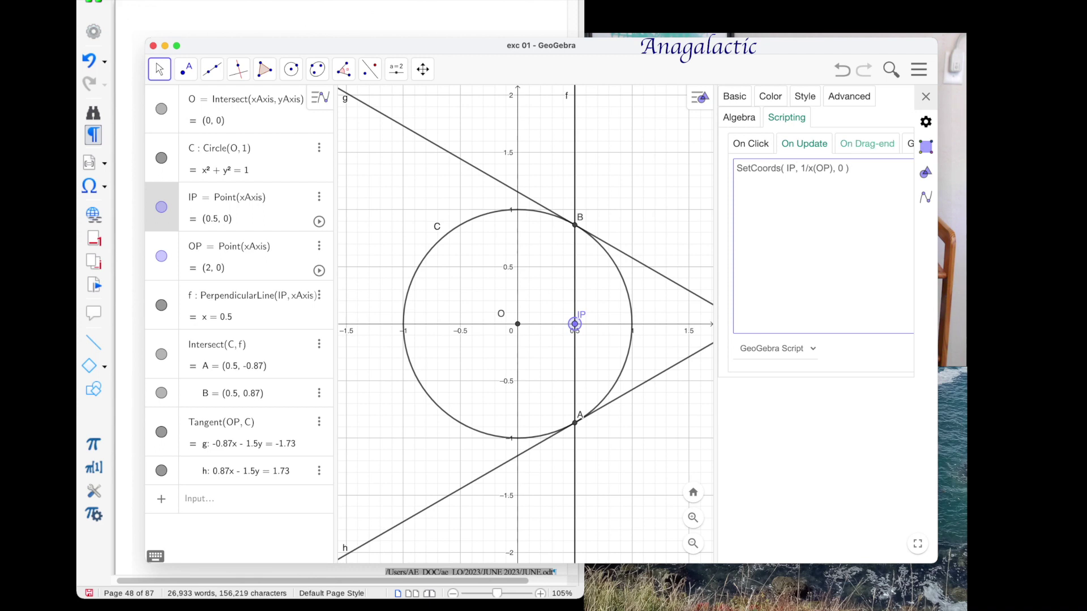
pyautogui.press('BackSpace')
pyautogui.write('O')
pyautogui.hscroll(1, 886, 145)
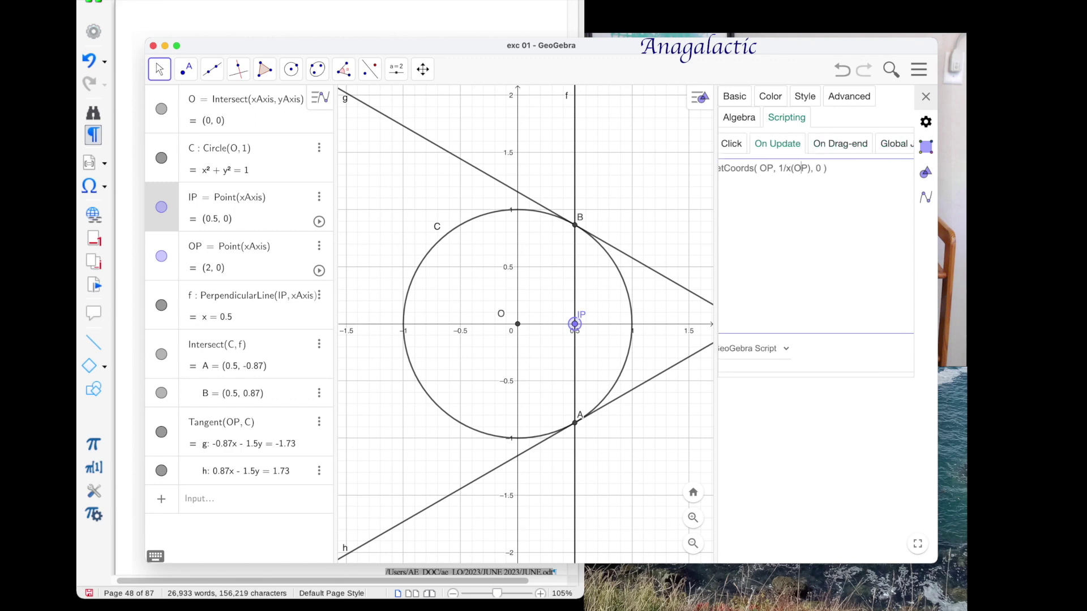
pyautogui.press('BackSpace')
pyautogui.write('I')
pyautogui.click(925, 97)
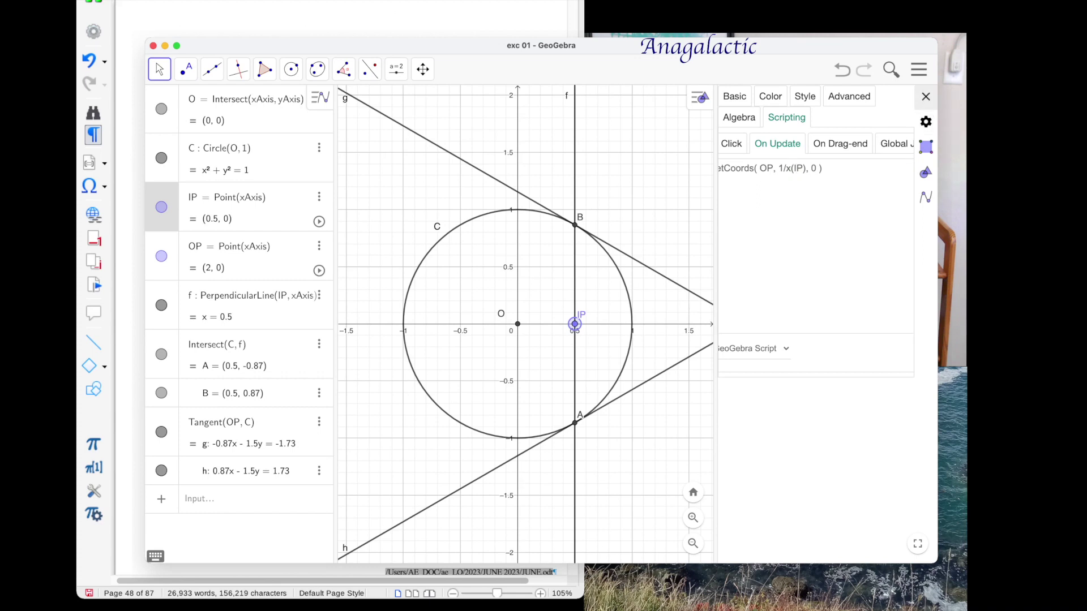
pyautogui.press('Escape')
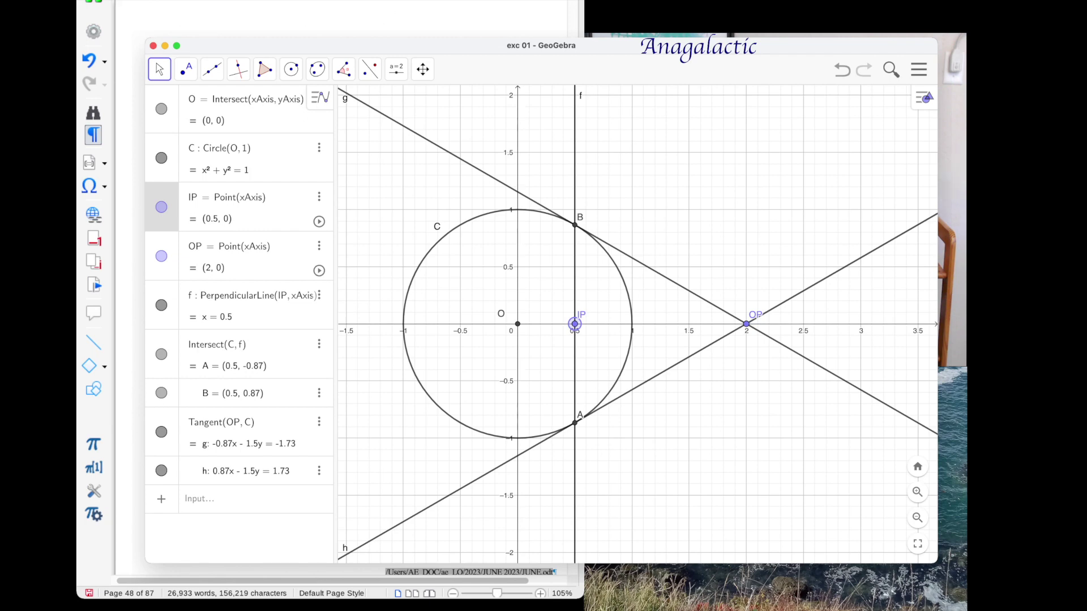
# Check that OP follows IP, then draw segments B–OP (1.73), B–A and A–OP.
pyautogui.moveTo(575, 323); pyautogui.dragTo(574, 324)
pyautogui.click(746, 324)
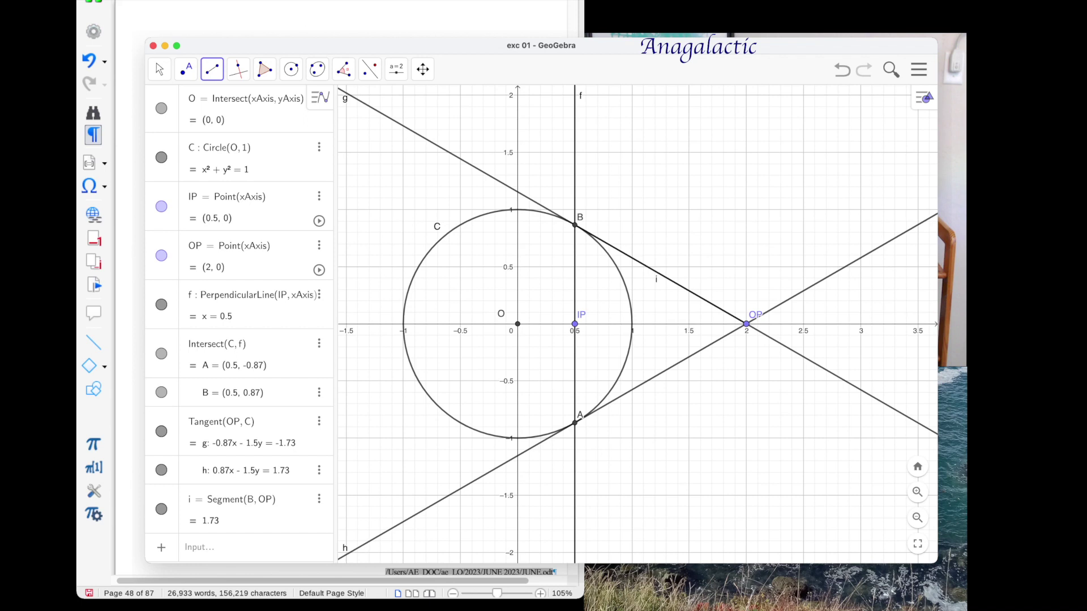
pyautogui.click(575, 225)
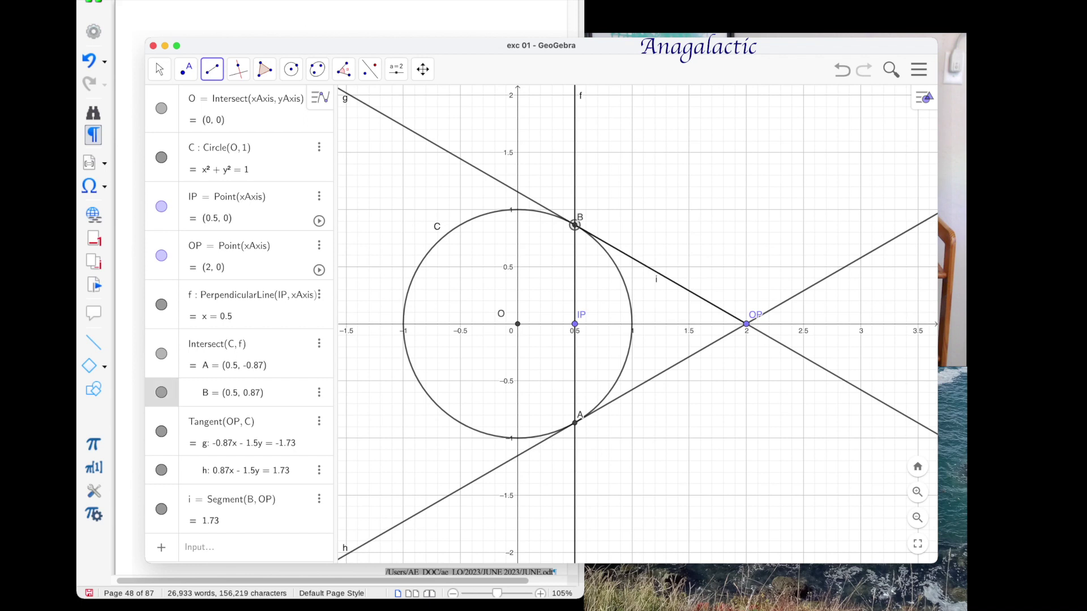
pyautogui.click(574, 422)
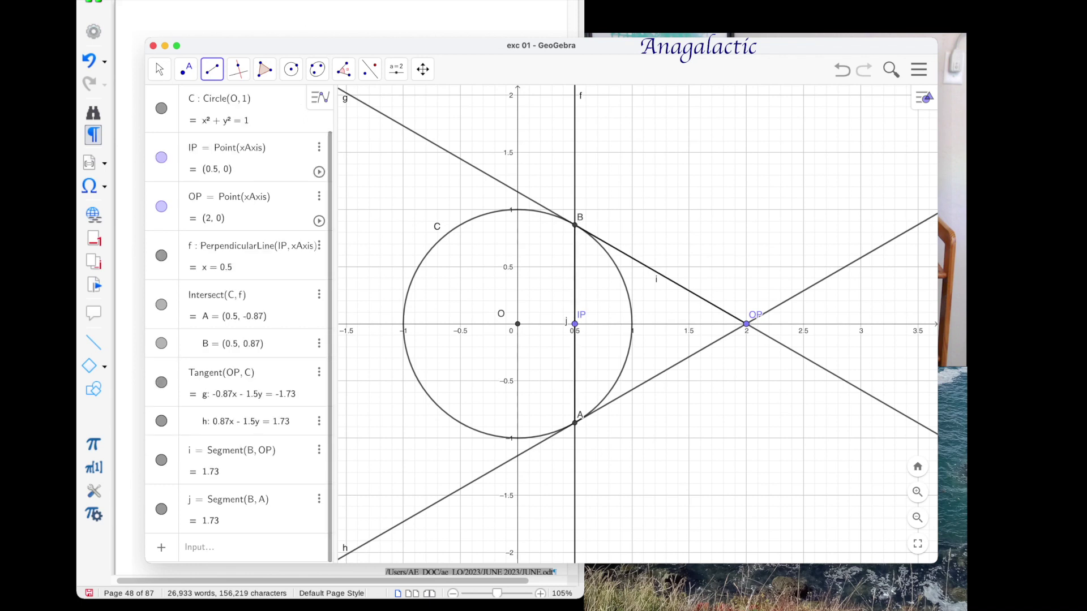
pyautogui.click(574, 423)
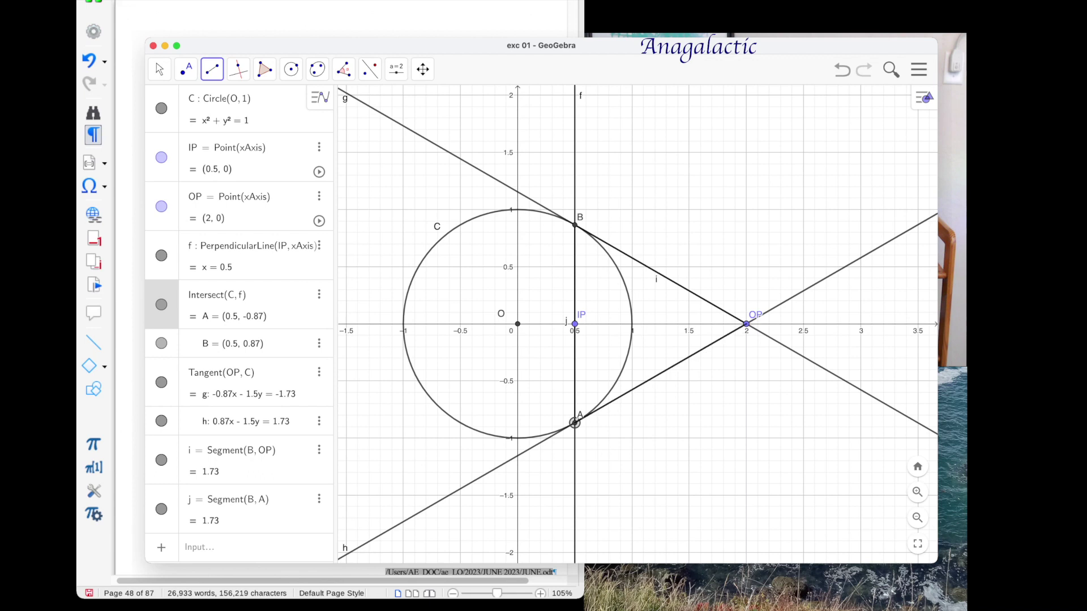
pyautogui.click(746, 324)
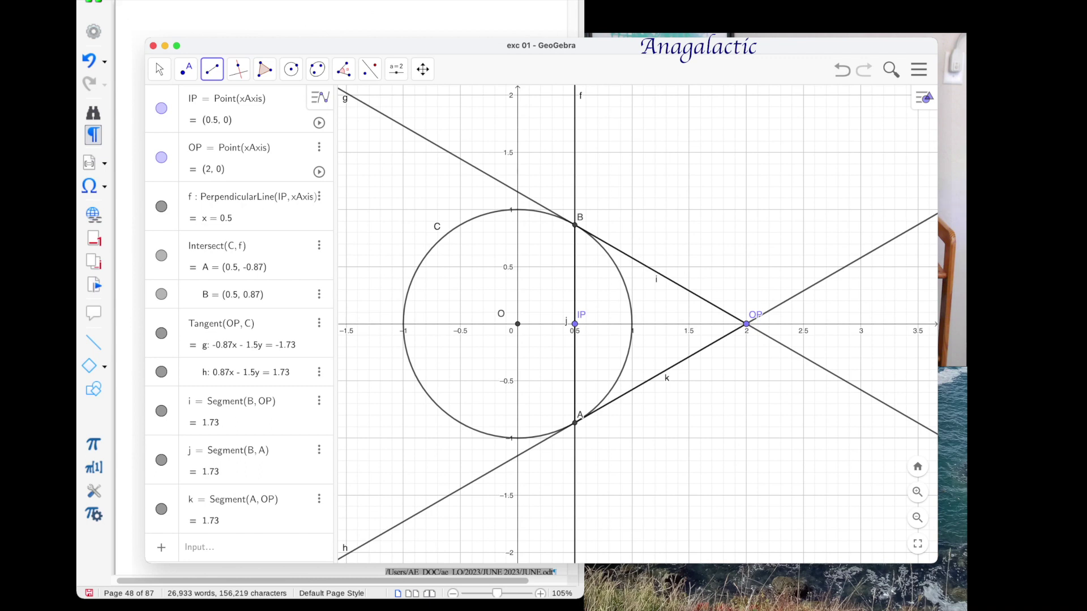
pyautogui.scroll(3, 239, 323)
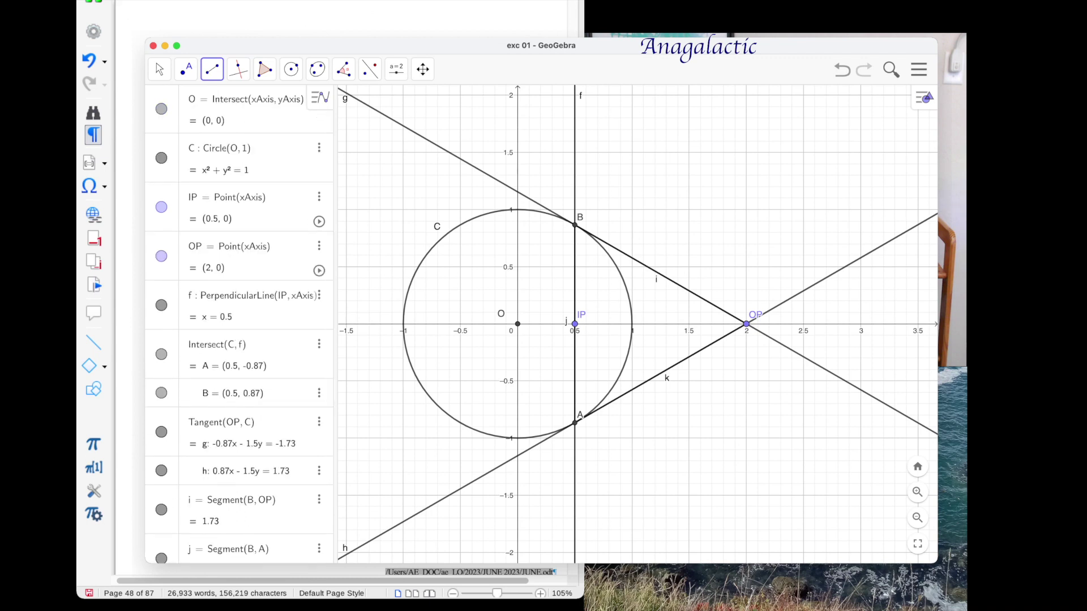
pyautogui.scroll(-3, 239, 322)
pyautogui.scroll(3, 238, 323)
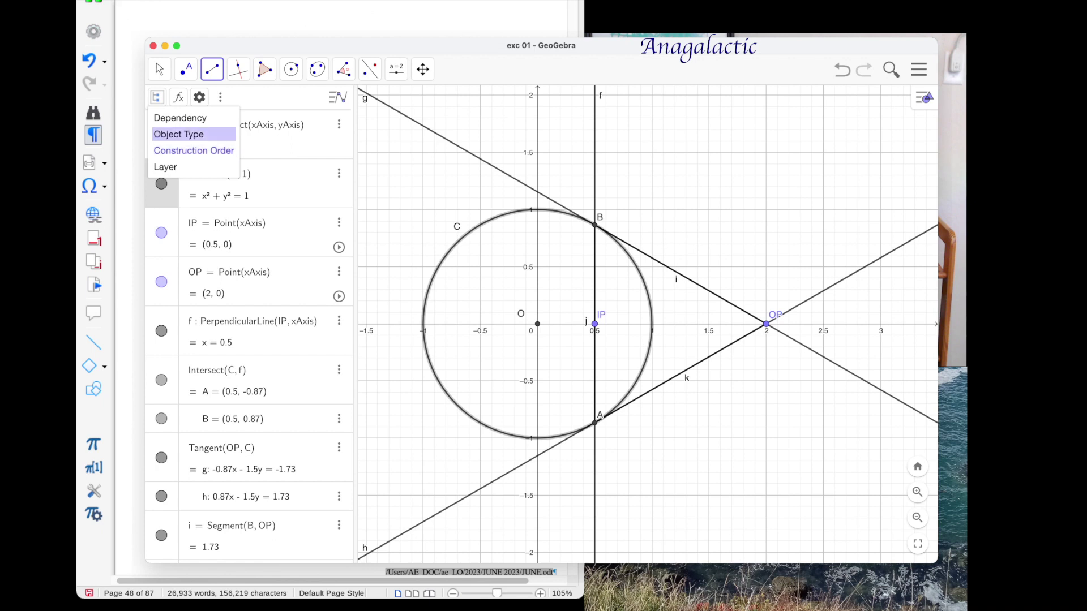
# Sort the Algebra list by object type and collapse the Conic, Line, Point and Segment groups.
pyautogui.click(179, 135)
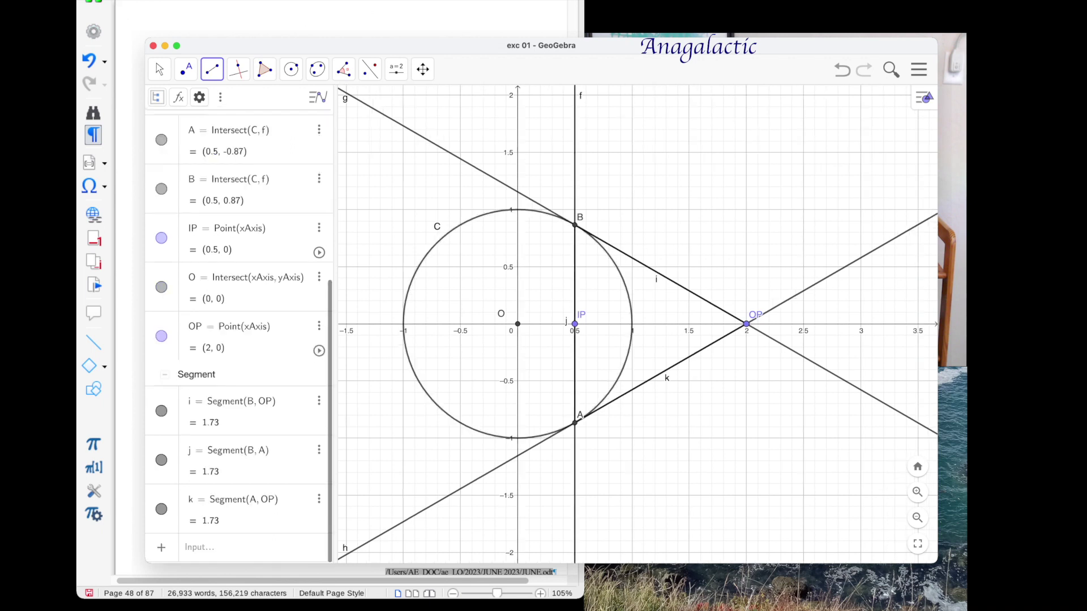
pyautogui.scroll(5, 239, 337)
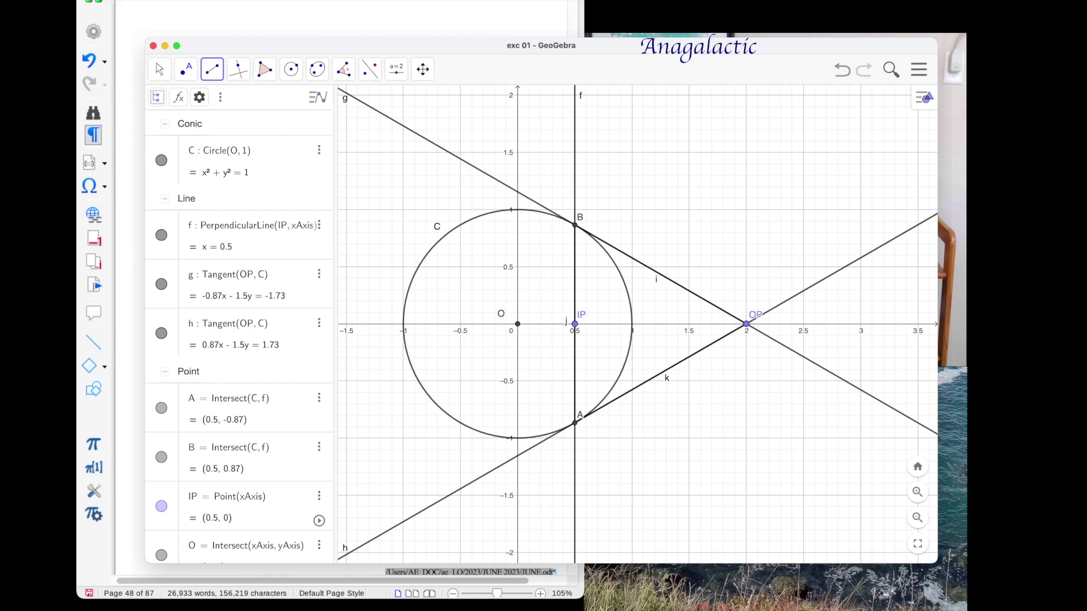
pyautogui.click(164, 124)
pyautogui.click(165, 123)
pyautogui.click(164, 124)
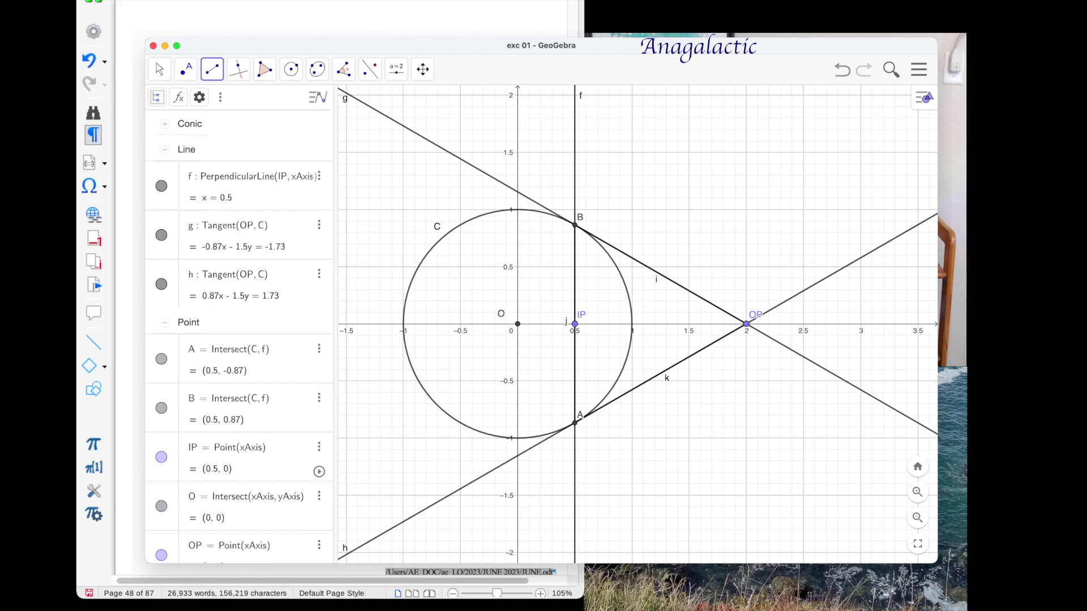
pyautogui.click(164, 149)
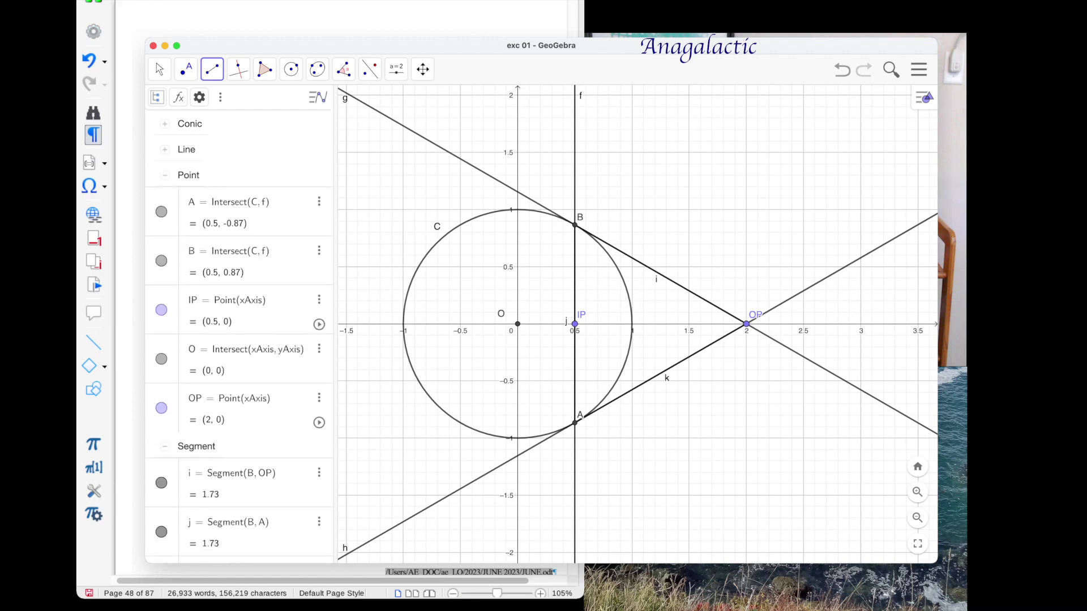
pyautogui.click(165, 176)
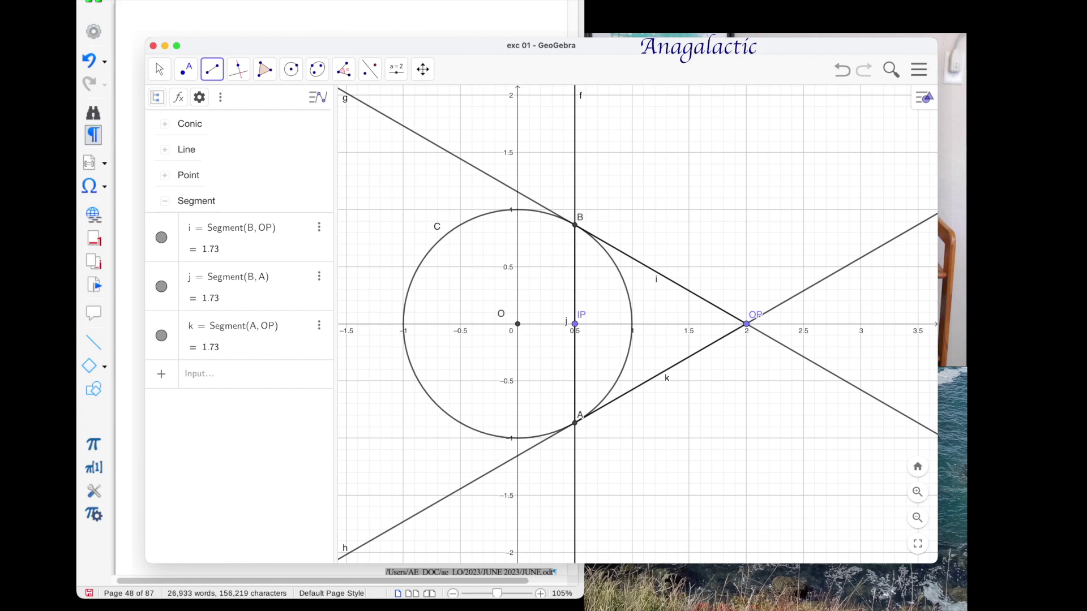
pyautogui.click(165, 201)
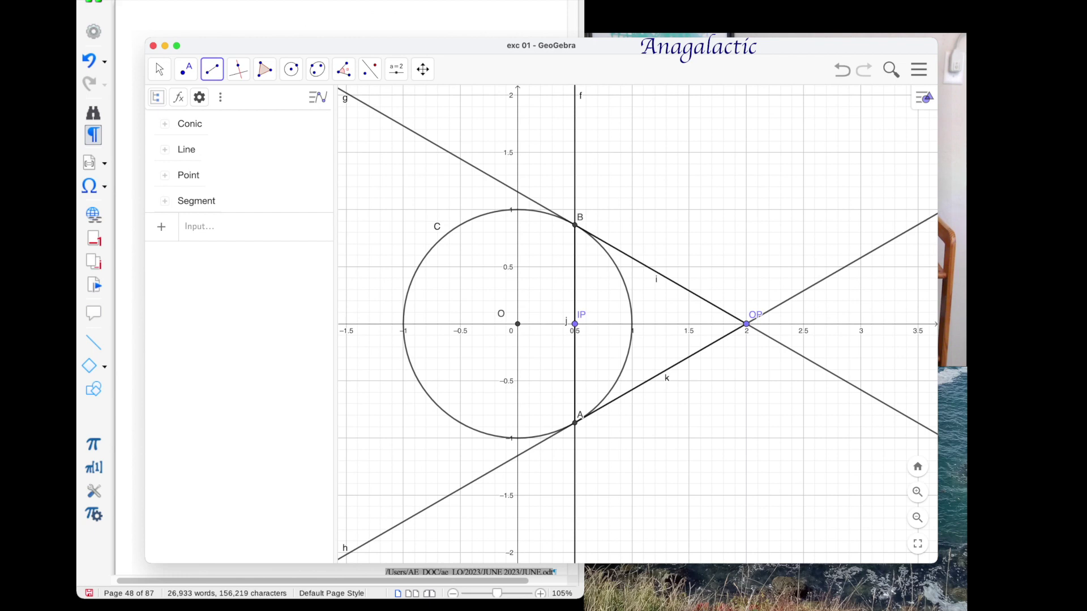
# Expand the Line group and hide lines f, g and h.
pyautogui.click(164, 150)
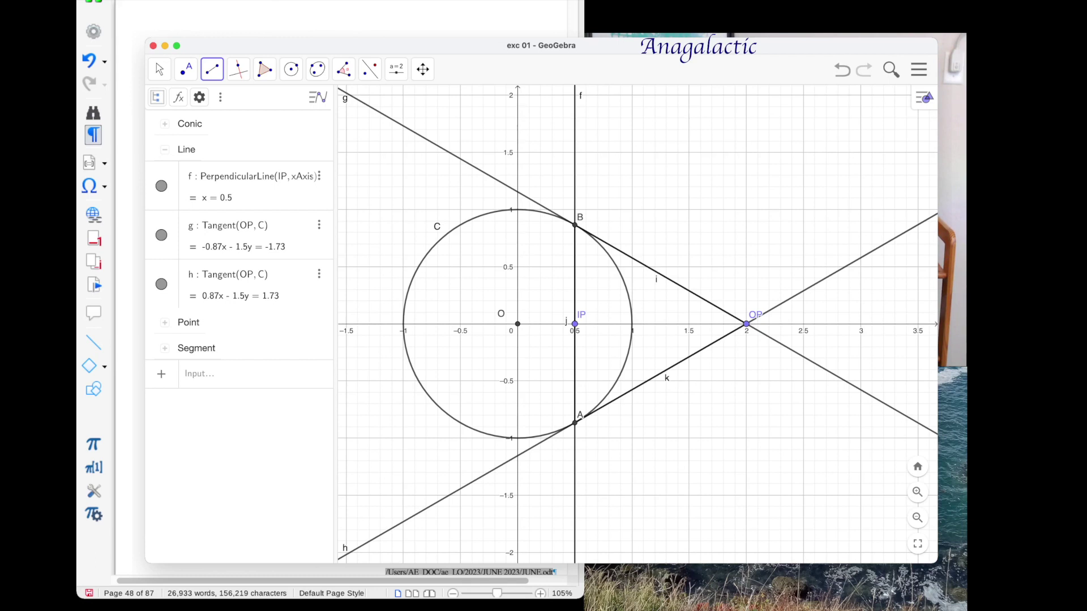
pyautogui.click(161, 187)
pyautogui.click(161, 235)
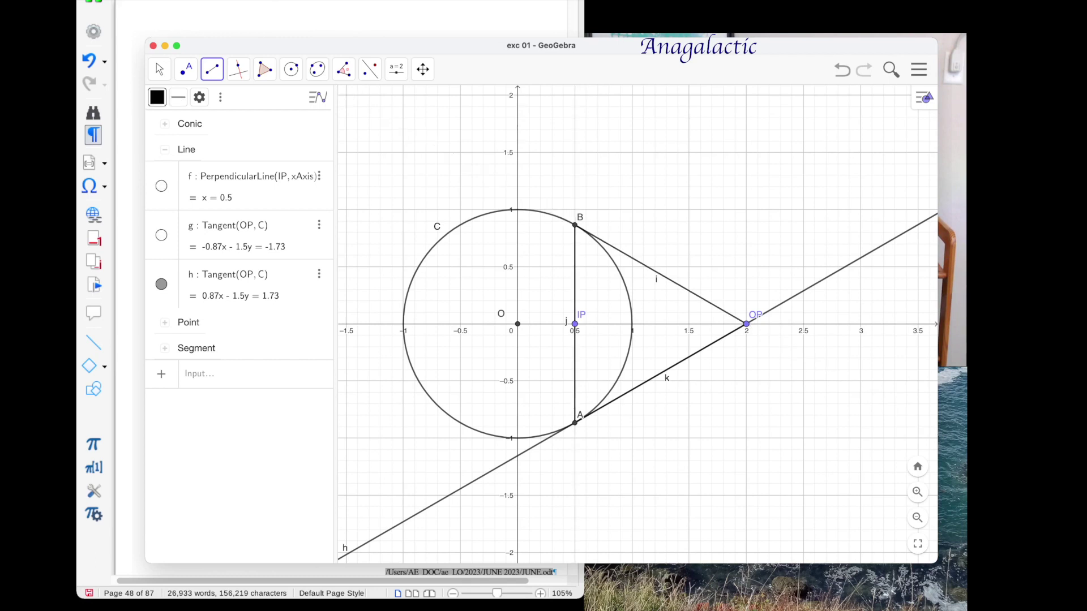
pyautogui.click(161, 284)
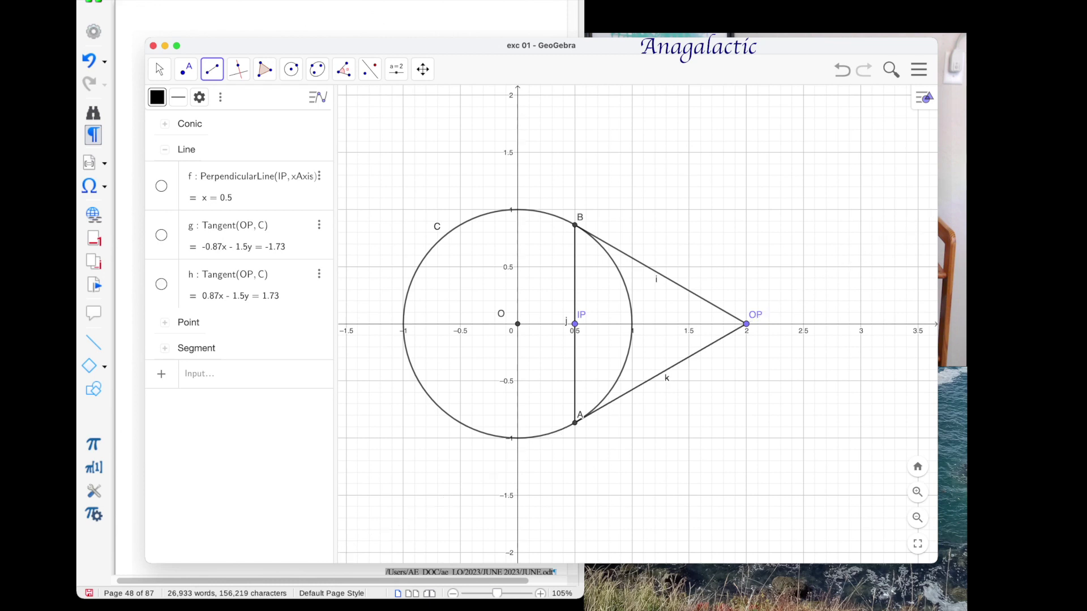
pyautogui.click(249, 227)
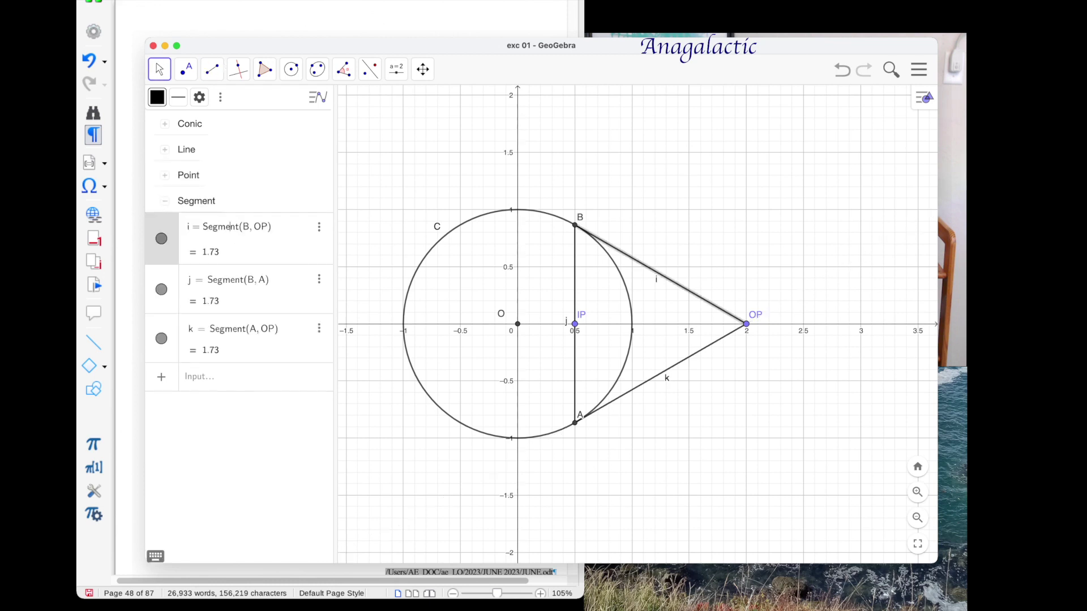
# Rename tangent segment i to OP_B.
pyautogui.rightClick(656, 277)
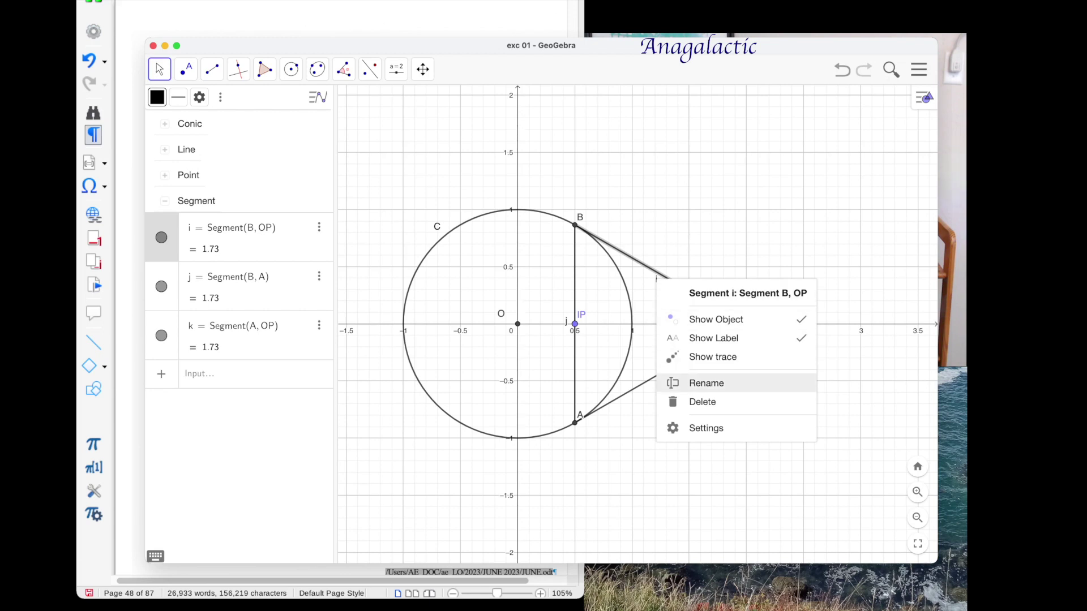
pyautogui.click(706, 383)
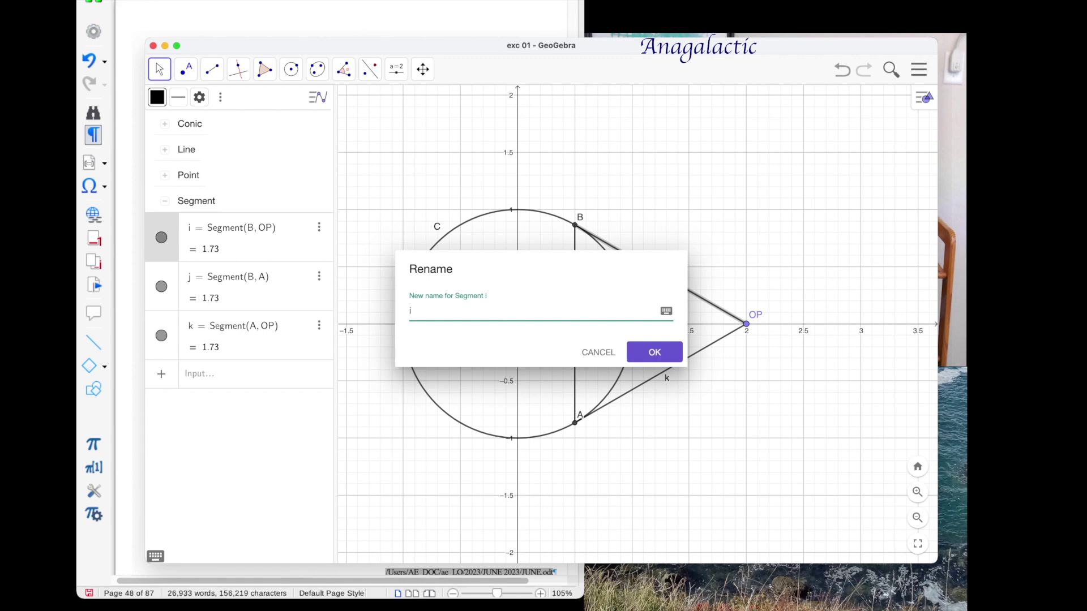
pyautogui.click(414, 311)
pyautogui.press('BackSpace')
pyautogui.write('P')
pyautogui.press('BackSpace')
pyautogui.write('OP')
pyautogui.write('_B')
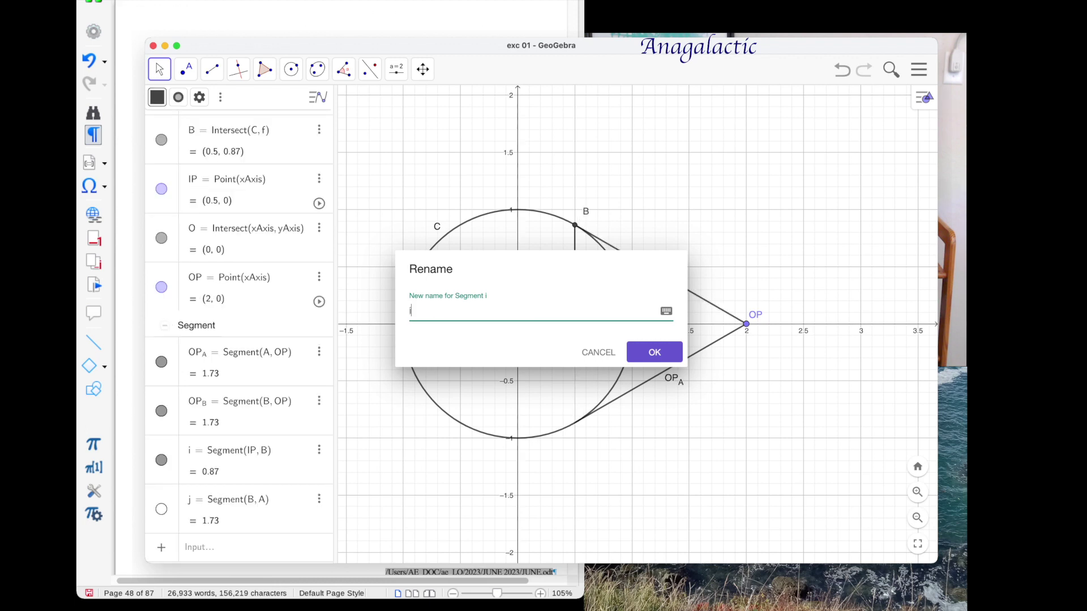
# Rename the segment from IP to B as IP_B.
pyautogui.press('super+a')
pyautogui.write('IP_B')
pyautogui.press('Return')
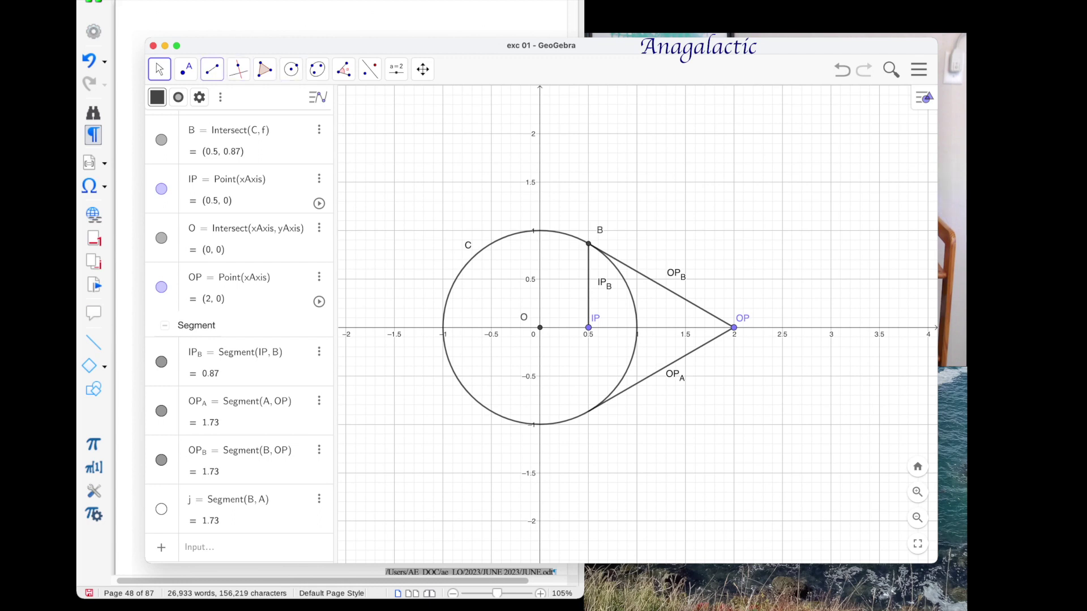
pyautogui.click(212, 69)
# Draw segment i along the x-axis from IP to OP, length 1.5.
pyautogui.click(232, 177)
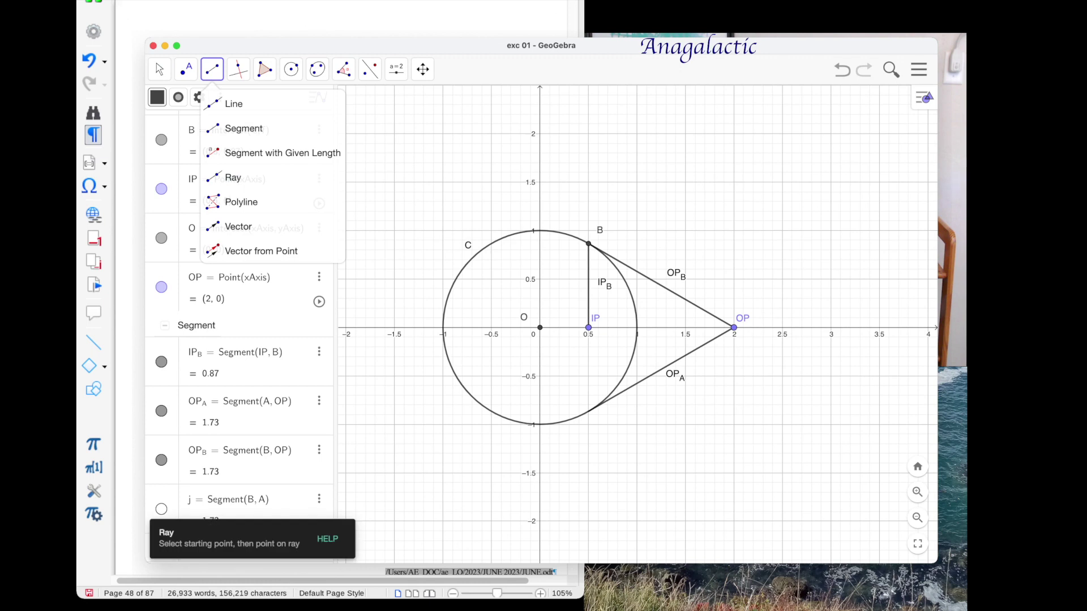
pyautogui.click(588, 328)
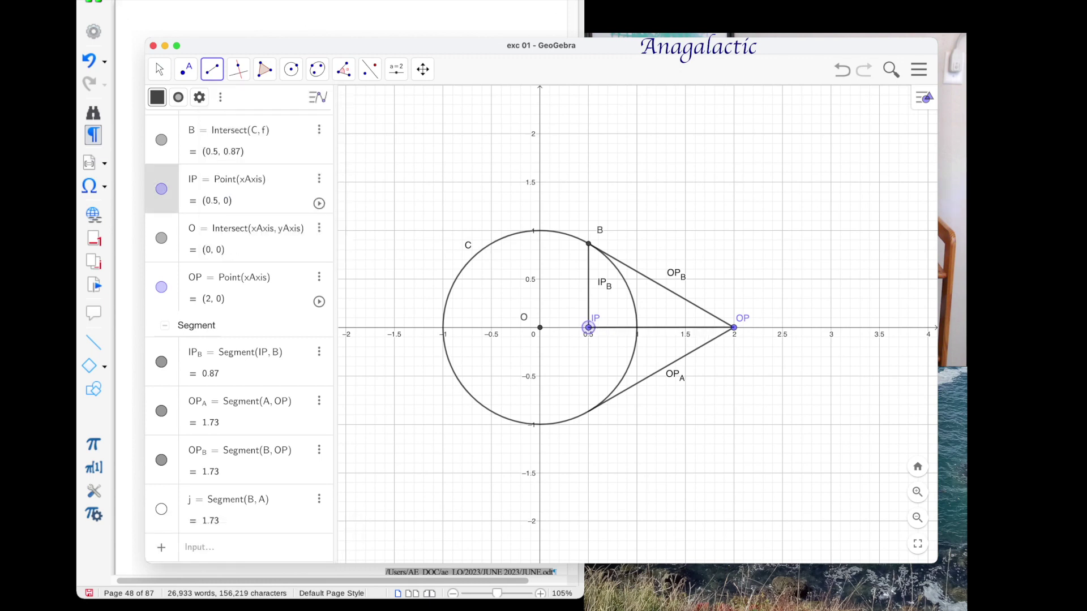
pyautogui.click(733, 327)
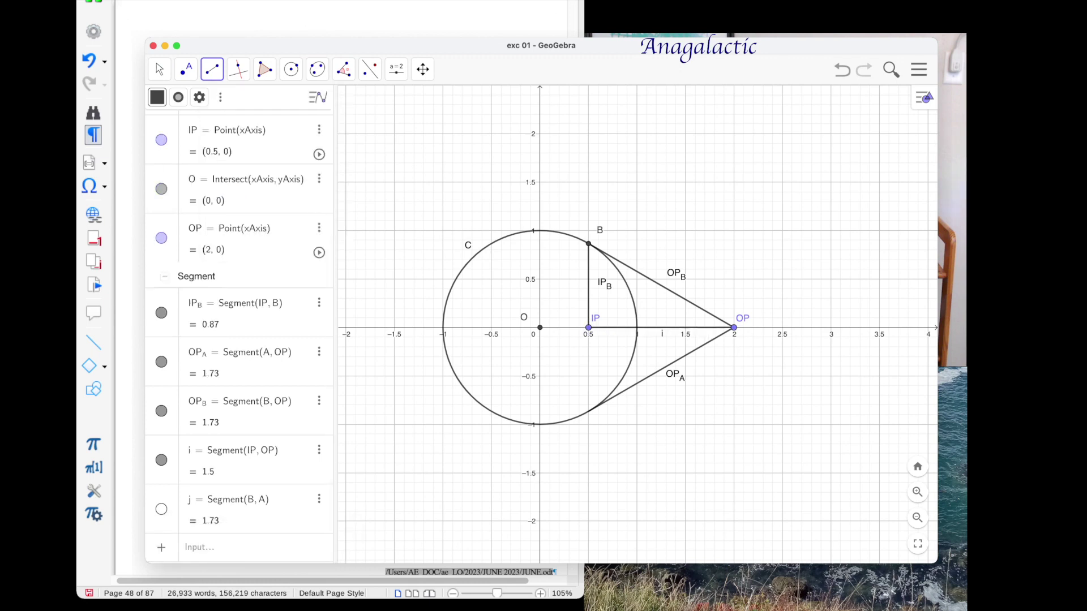
pyautogui.rightClick(663, 328)
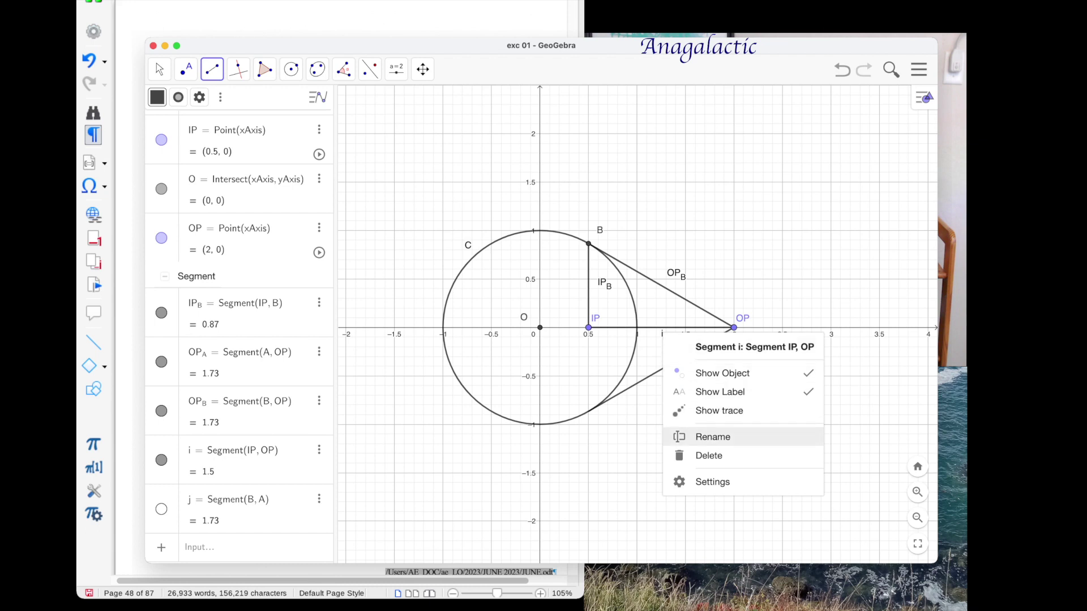
# Rename segment i to IP_OP.
pyautogui.click(713, 437)
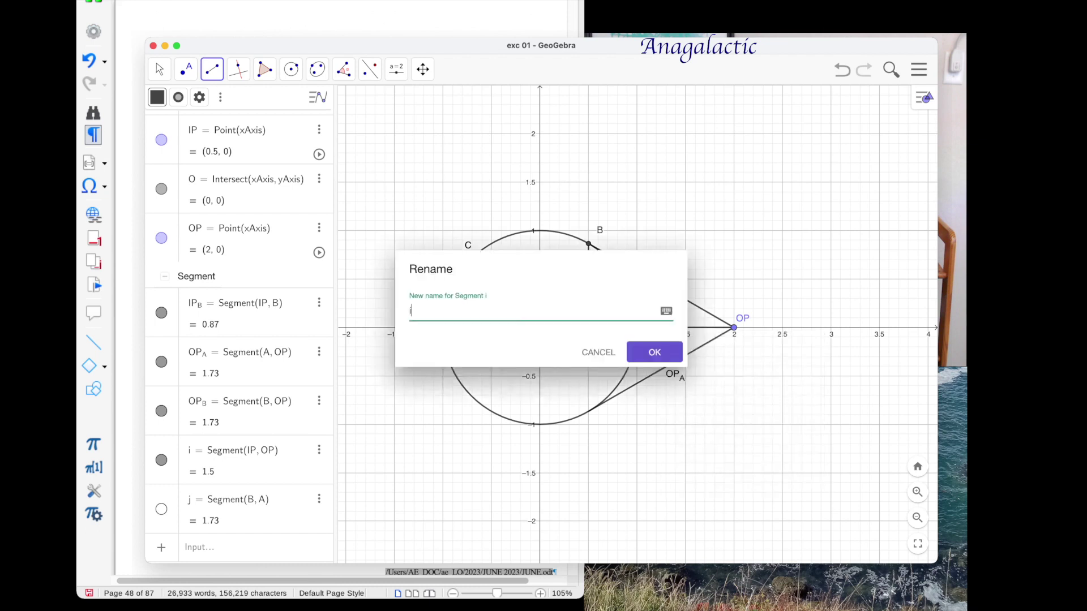
pyautogui.press('super+a')
pyautogui.write('IP_OP')
pyautogui.press('Return')
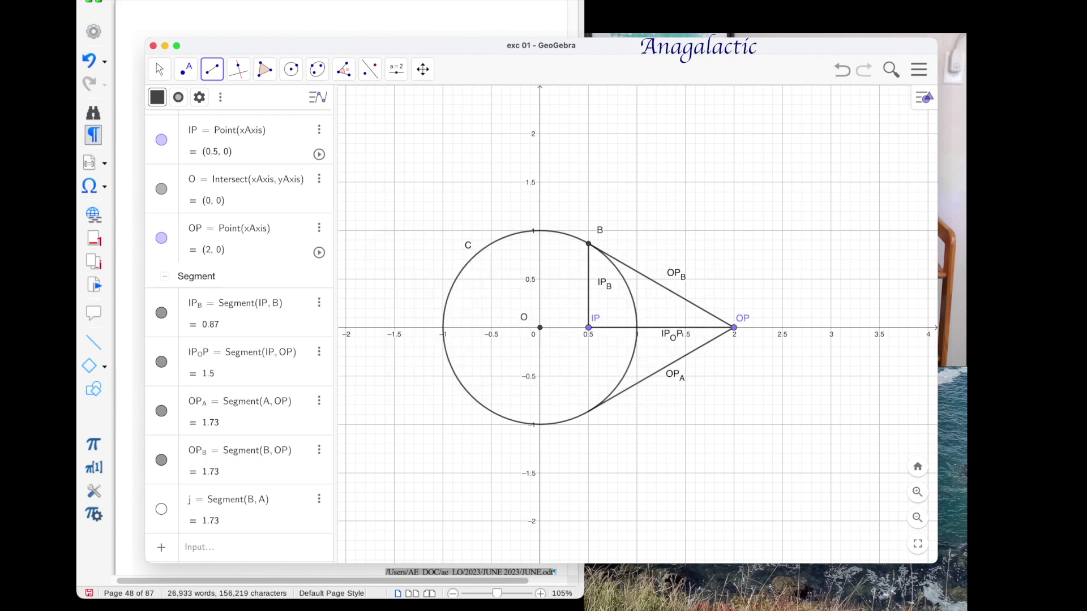
# Remove the accidental point D and return to the Move tool.
pyautogui.click(672, 327)
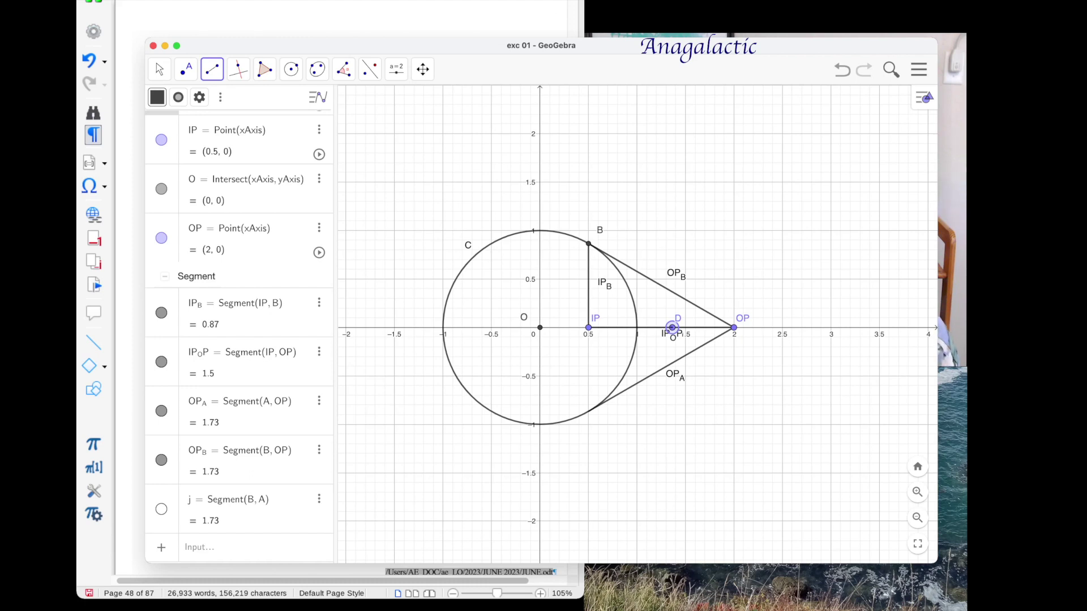
pyautogui.press('super+z')
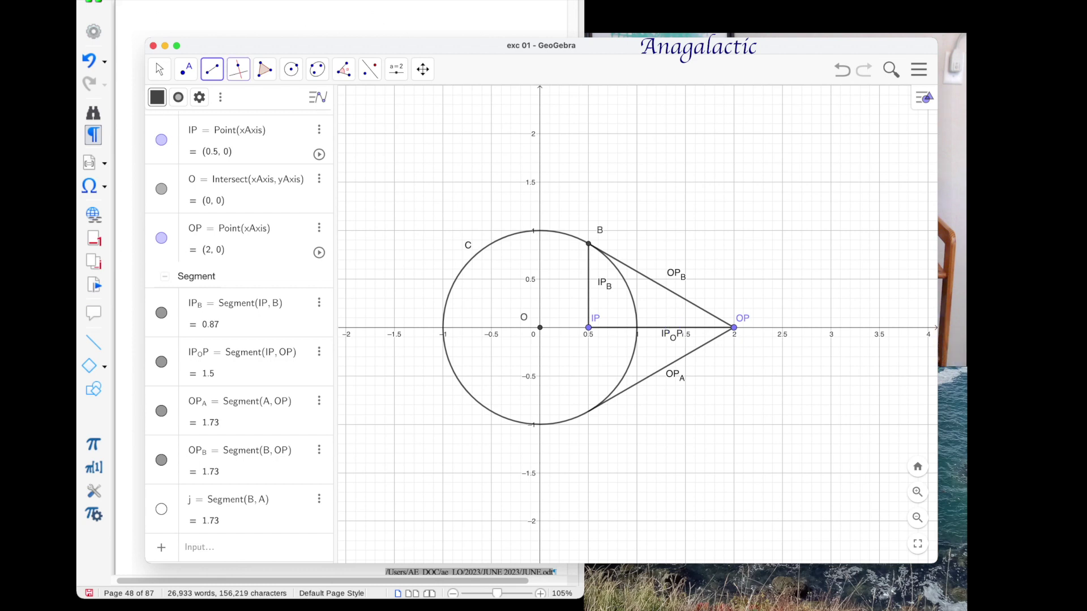
pyautogui.click(159, 69)
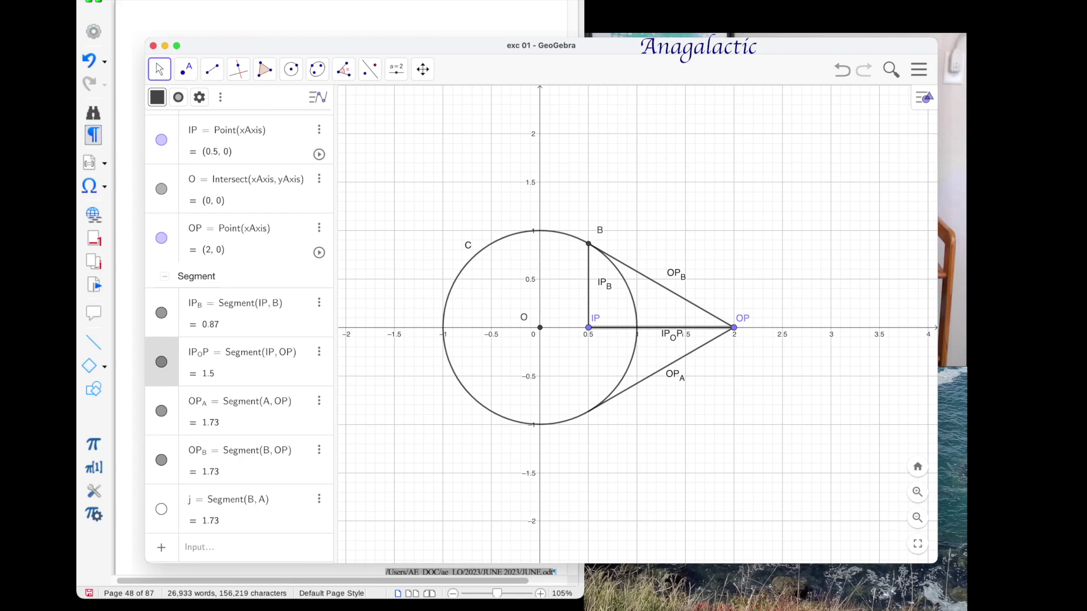
# Hide and re-show IP_OP, then make OP_B blue #006699 with line thickness 8.
pyautogui.click(162, 363)
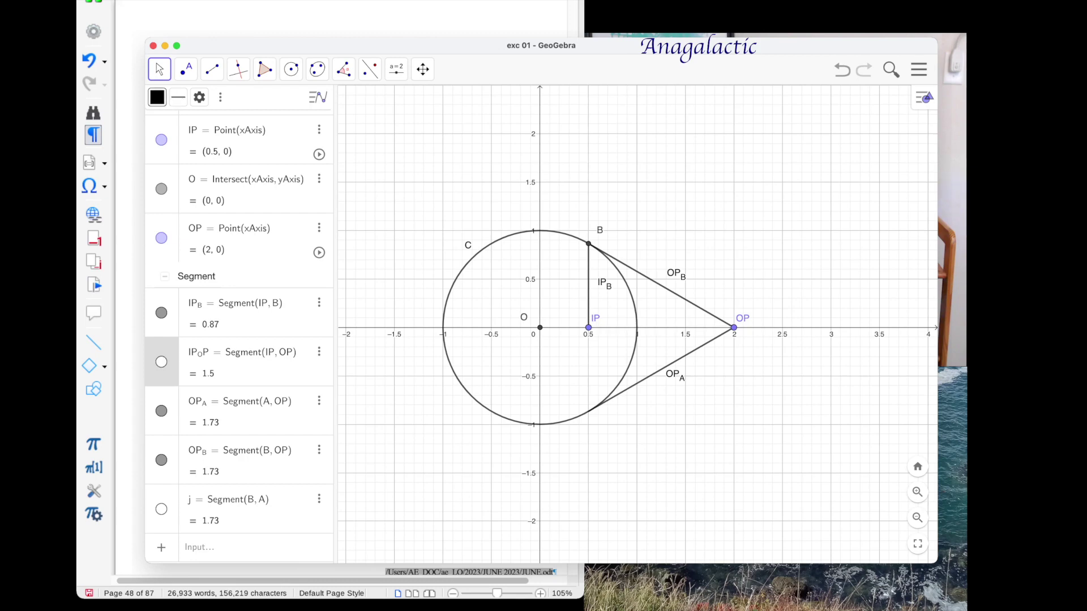
pyautogui.click(161, 362)
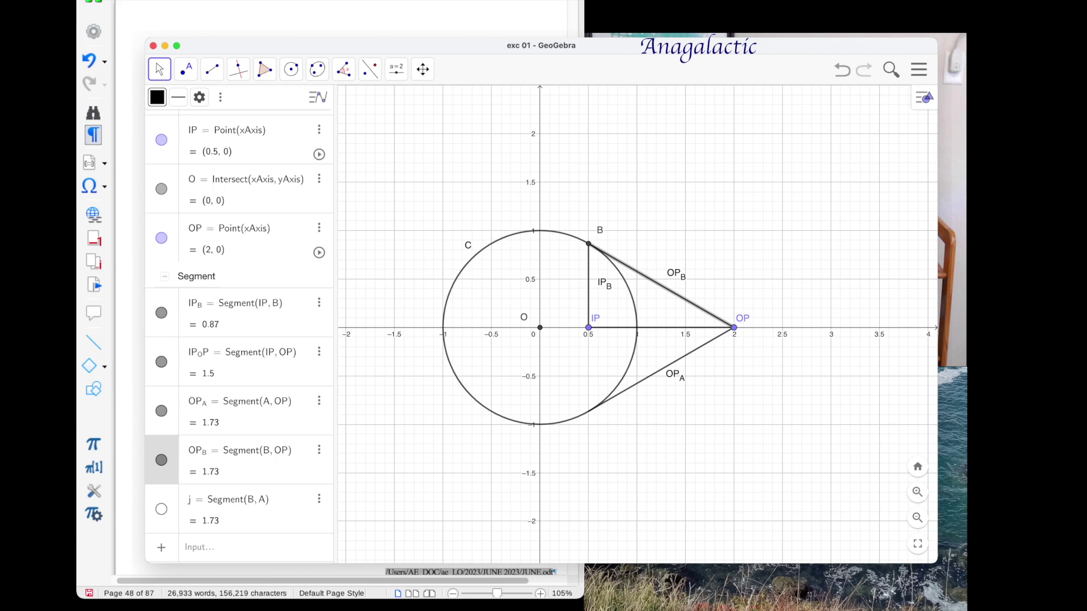
pyautogui.rightClick(642, 274)
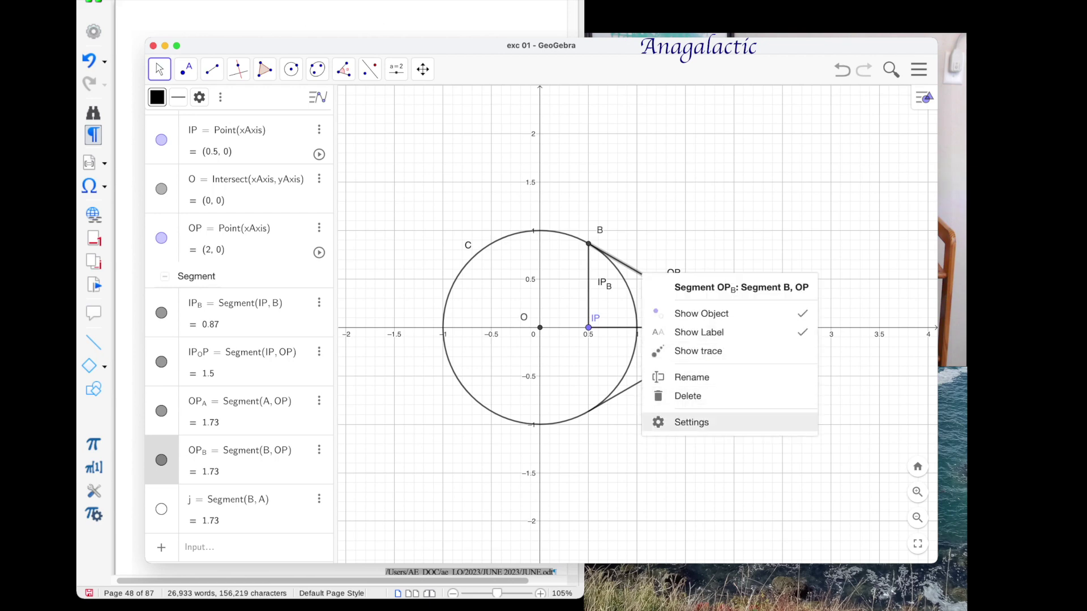
pyautogui.click(691, 423)
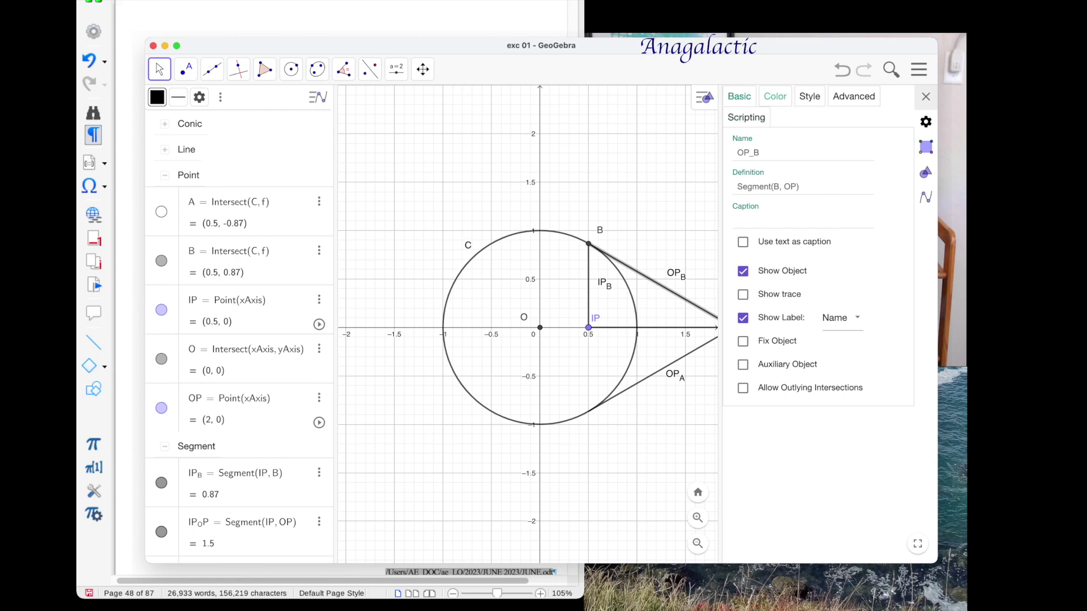
pyautogui.click(775, 96)
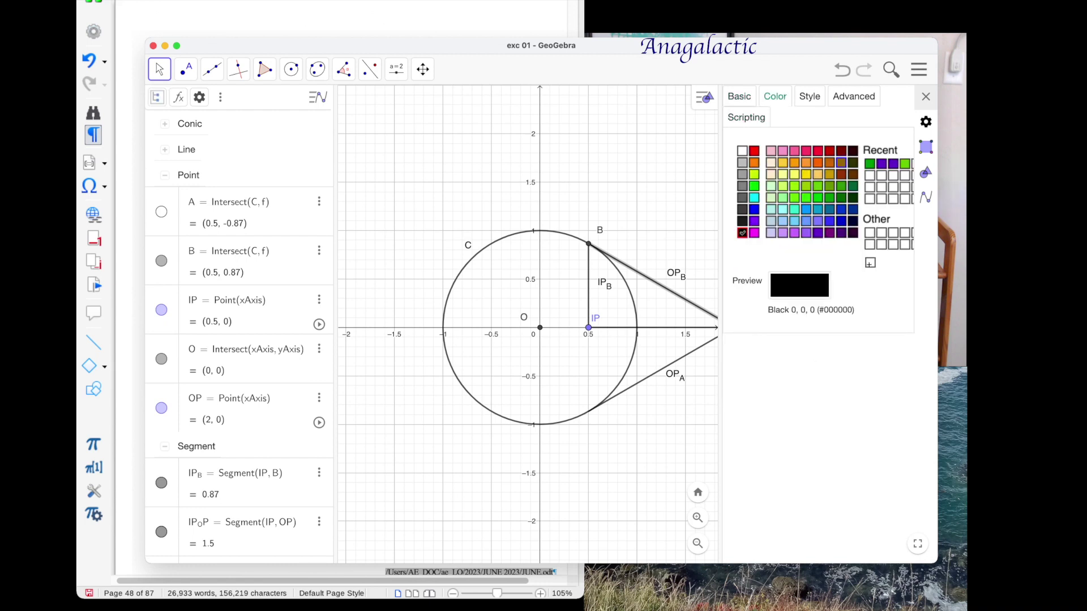
pyautogui.click(829, 210)
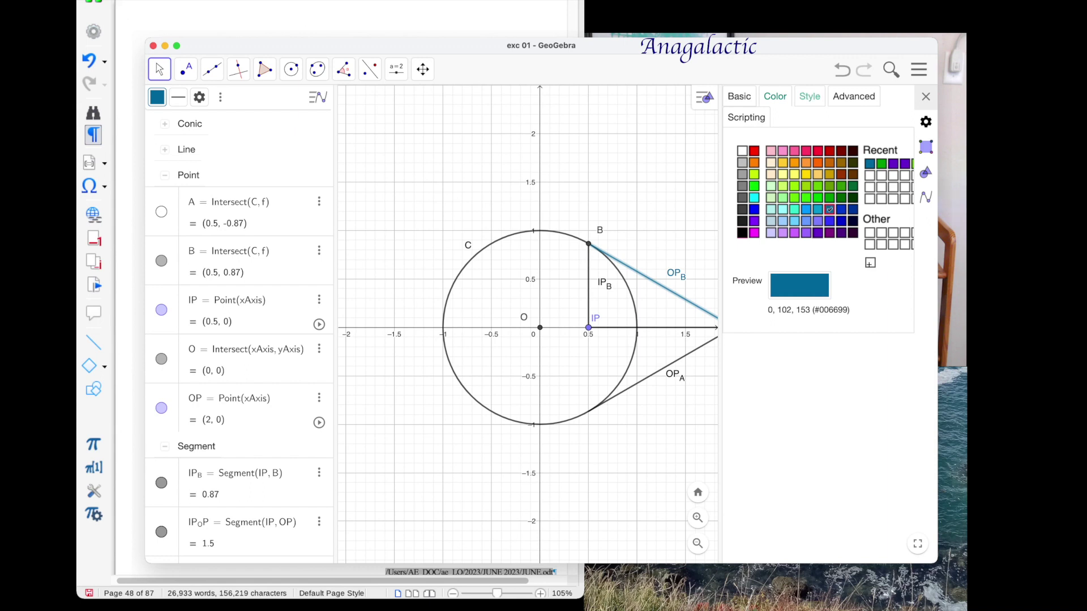
pyautogui.click(810, 96)
pyautogui.moveTo(827, 144); pyautogui.dragTo(843, 144)
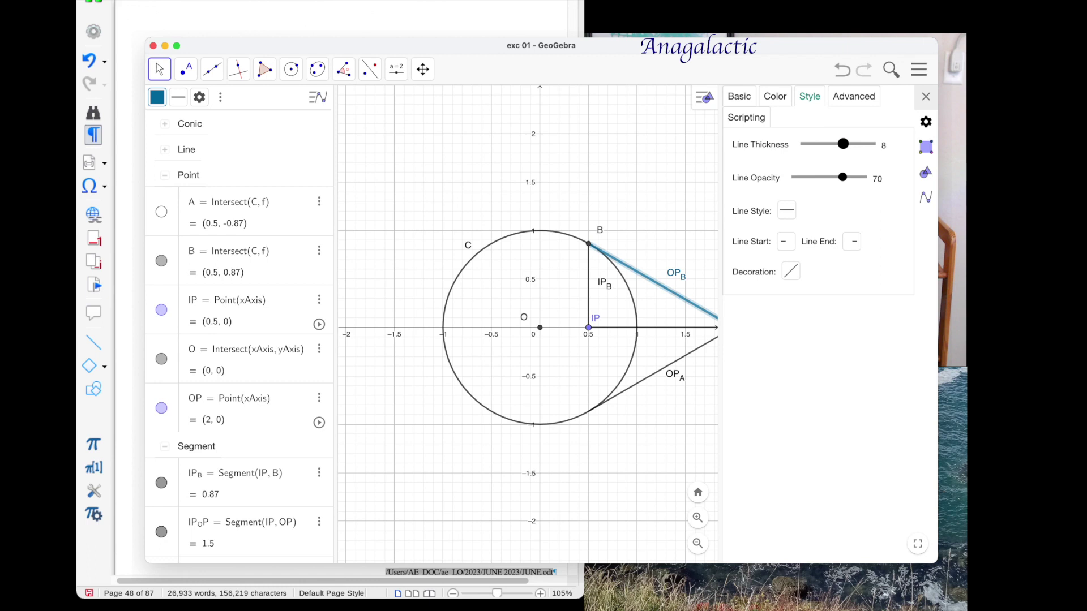
pyautogui.click(925, 96)
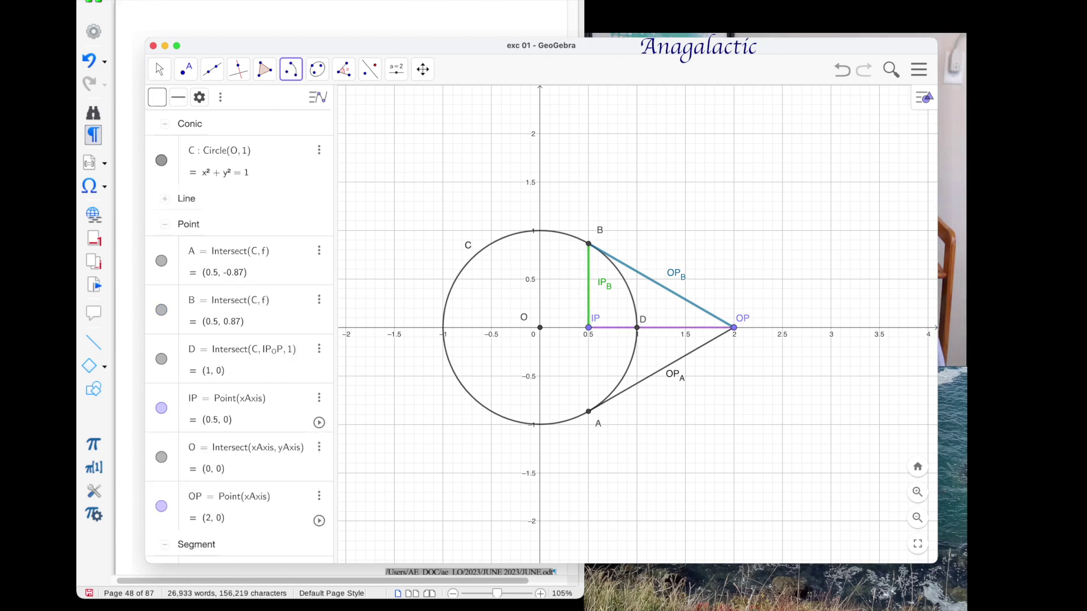
# Draw a circular arc centred at O running from A to D.
pyautogui.click(291, 69)
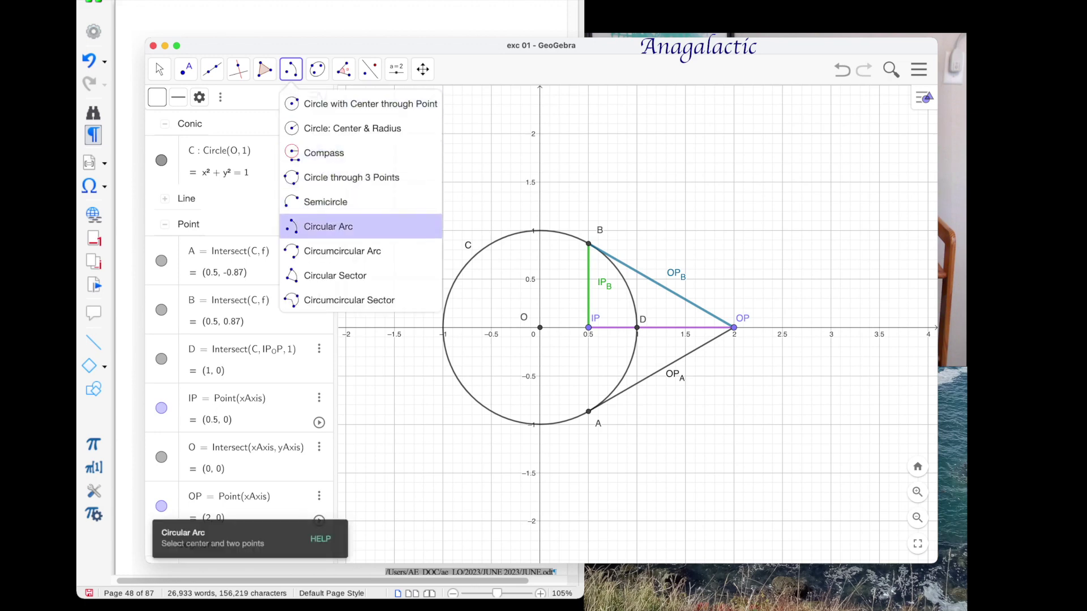
pyautogui.click(328, 226)
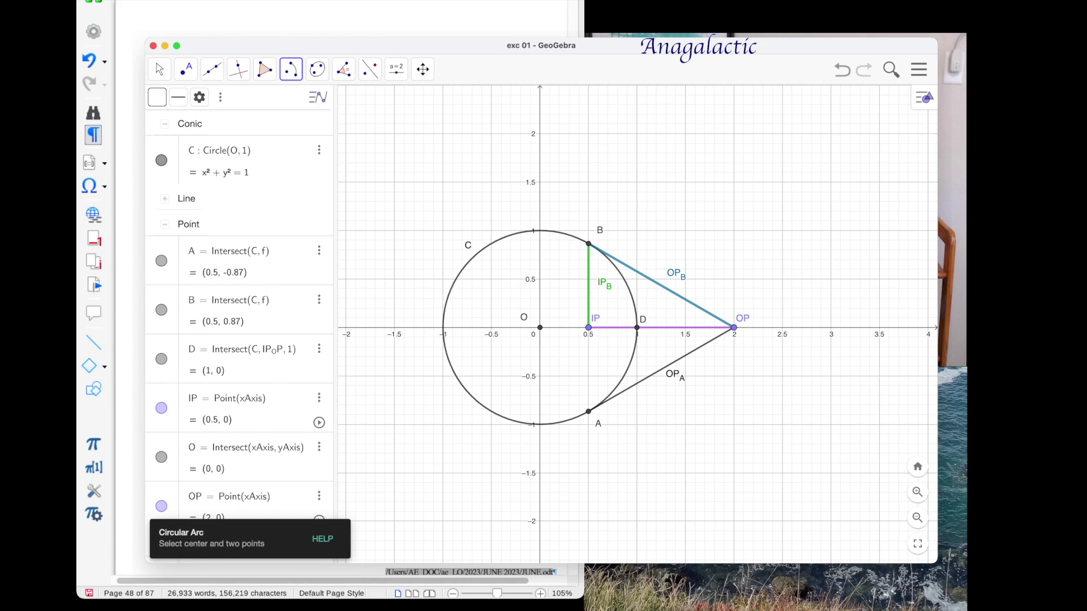
pyautogui.click(540, 327)
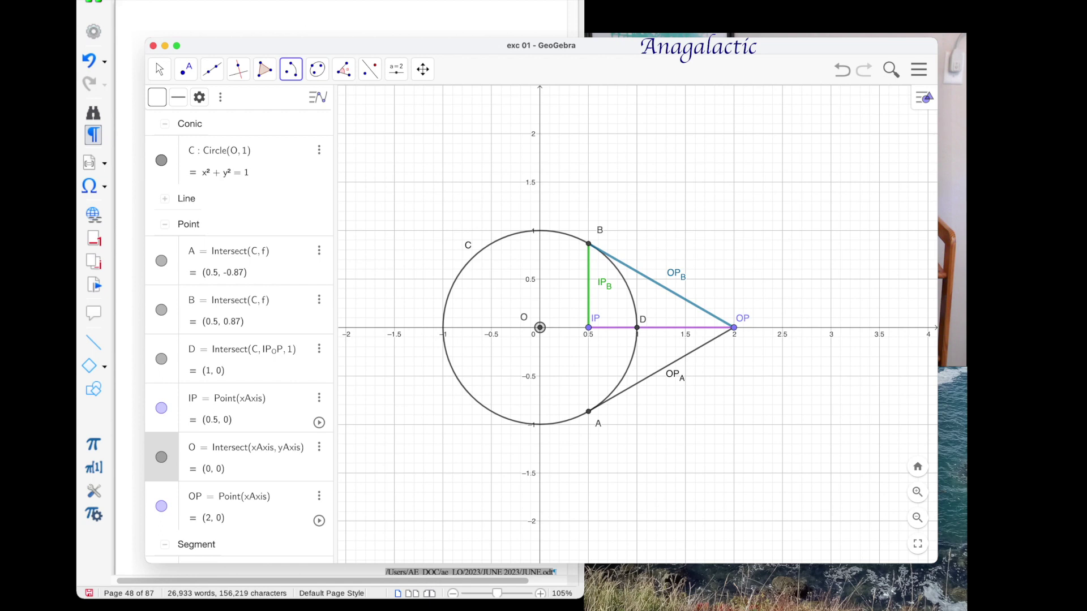
pyautogui.click(588, 412)
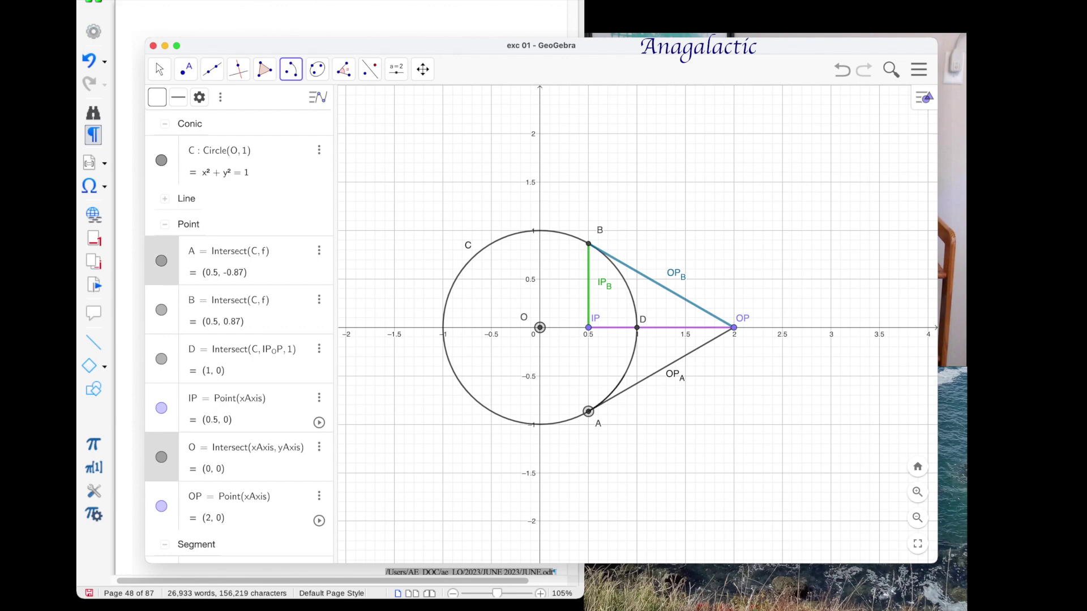
pyautogui.click(636, 328)
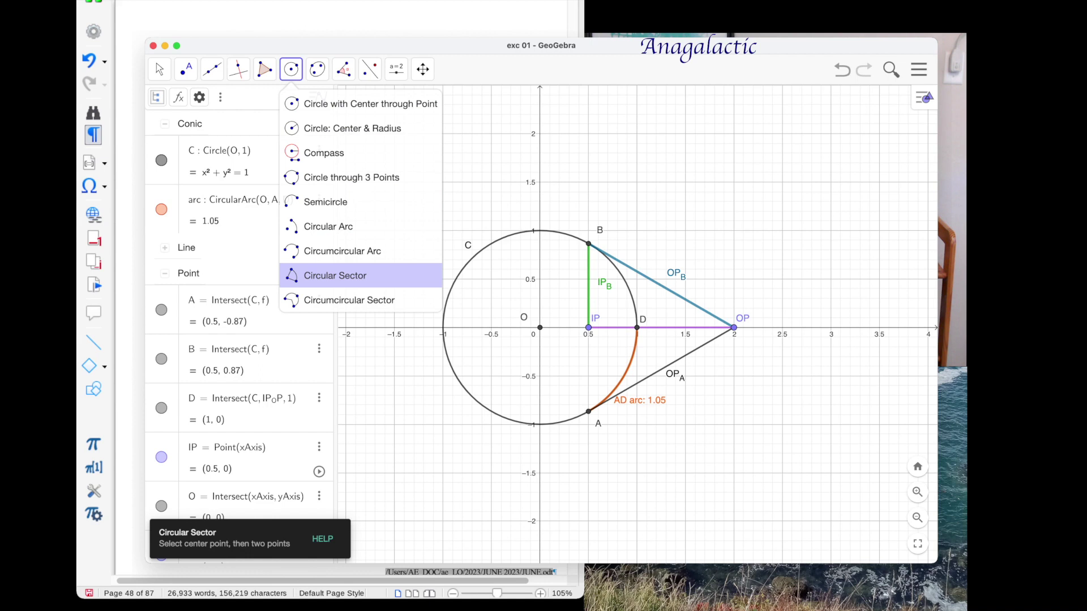
# Draw a circular sector centred at O from A to D.
pyautogui.click(335, 275)
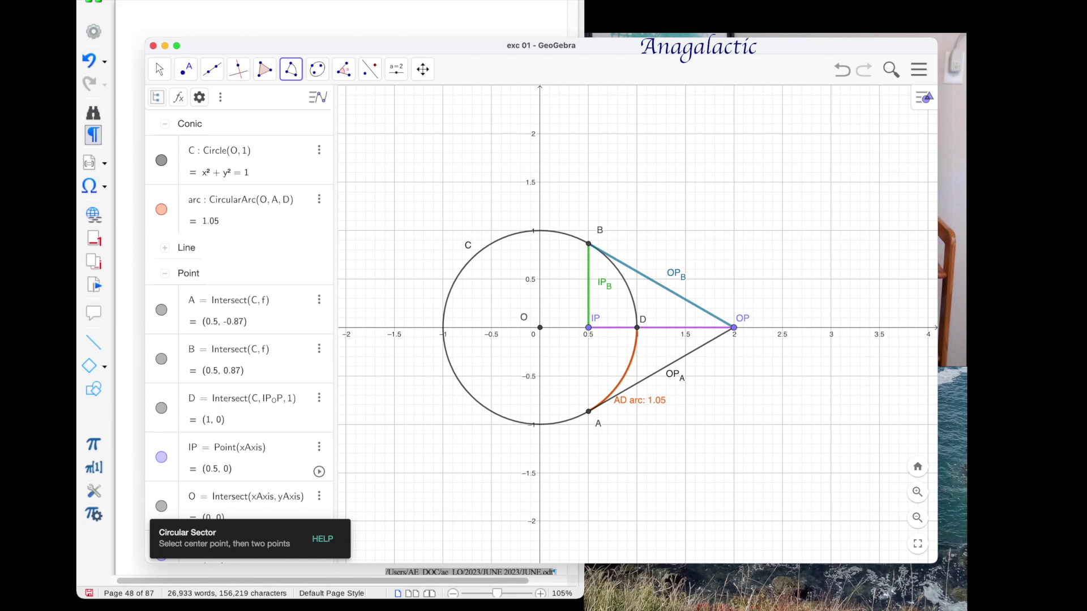
pyautogui.click(540, 328)
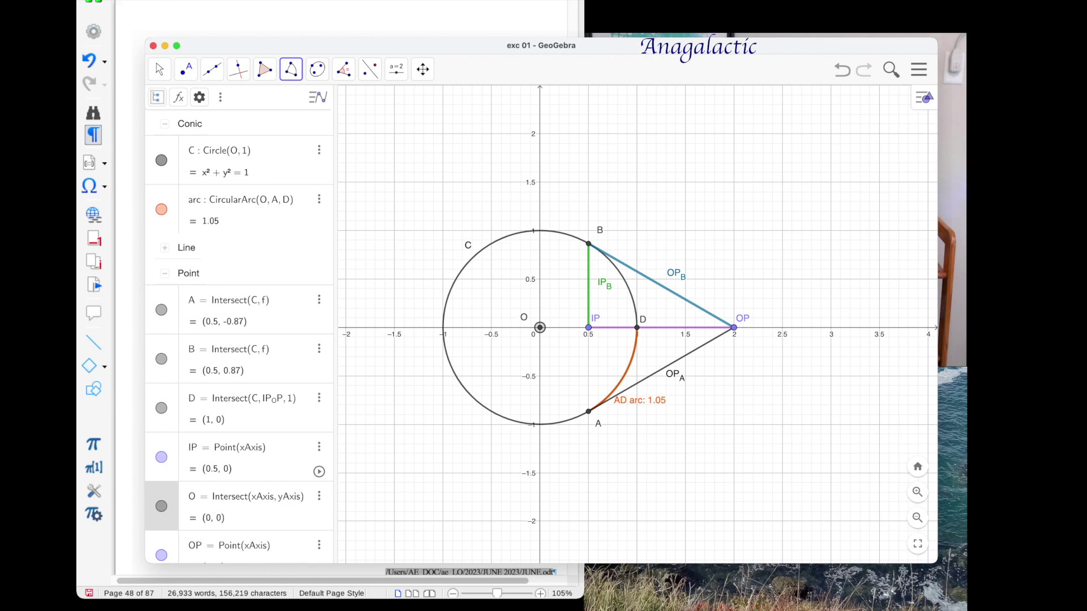
pyautogui.click(589, 411)
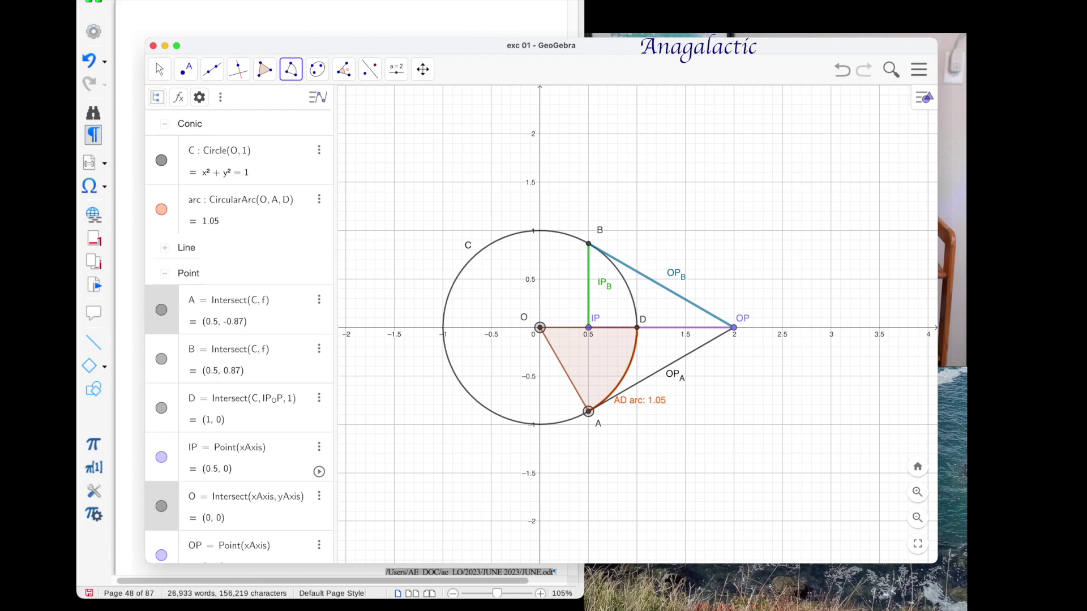
pyautogui.click(636, 327)
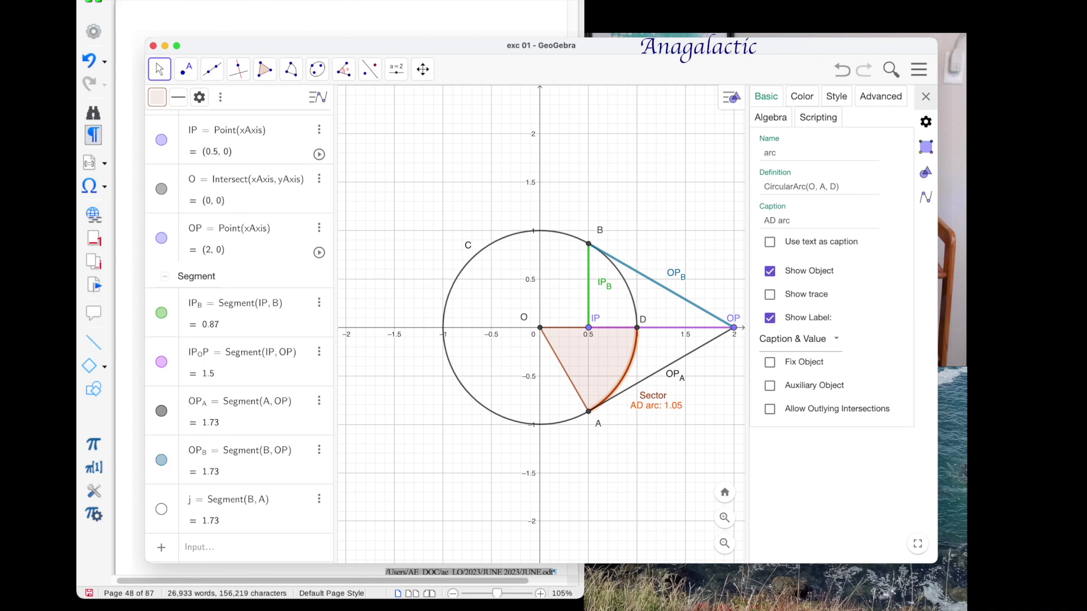
# Measure the 60° angle α at vertex O between points A and D.
pyautogui.click(291, 69)
pyautogui.moveTo(344, 69)
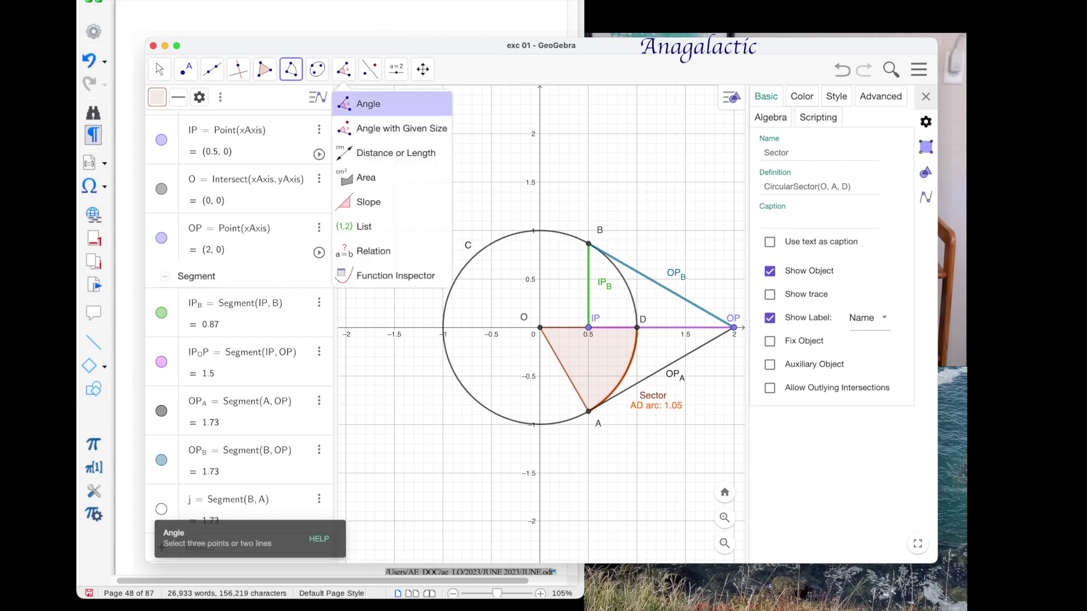
pyautogui.click(368, 103)
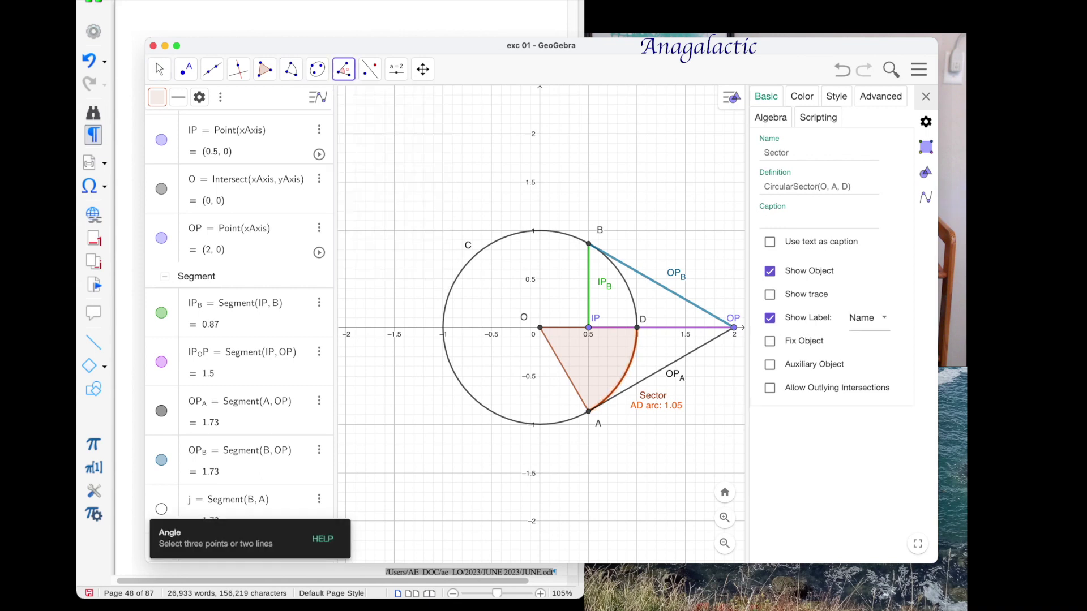
pyautogui.click(565, 328)
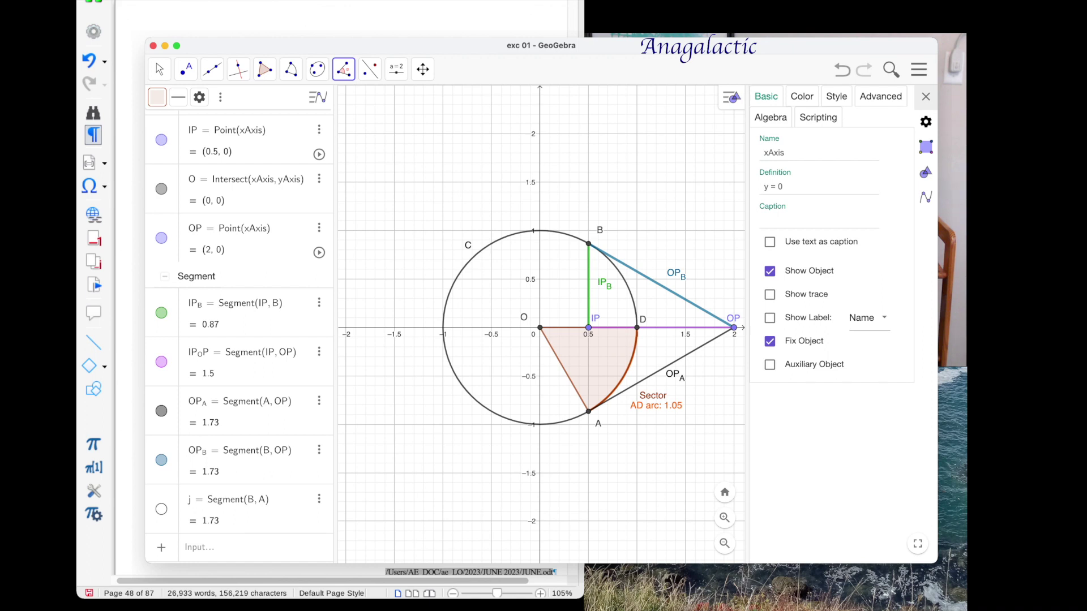
pyautogui.click(588, 411)
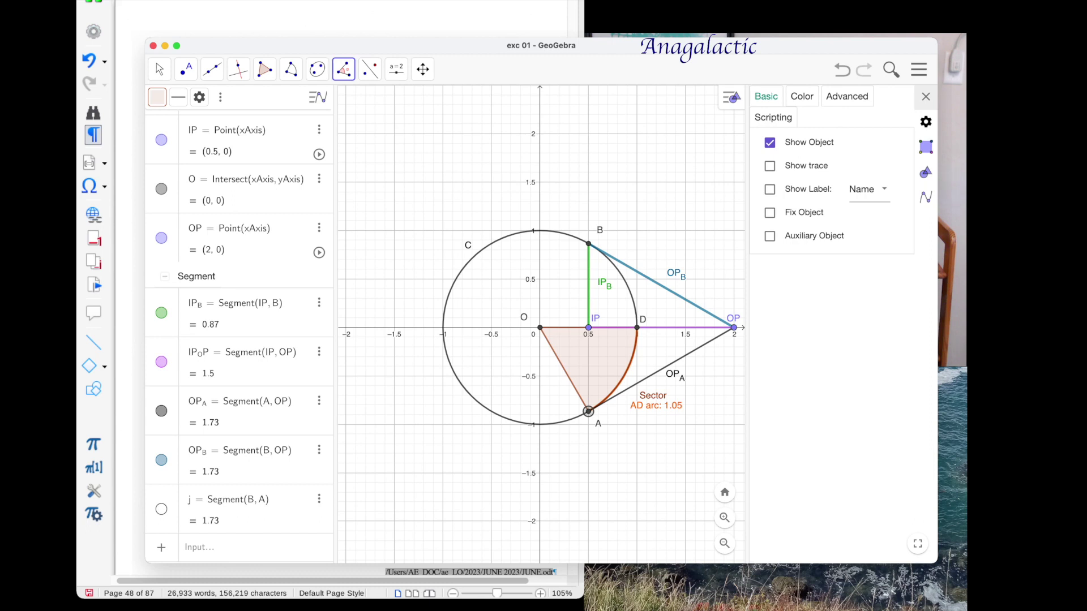
pyautogui.click(540, 328)
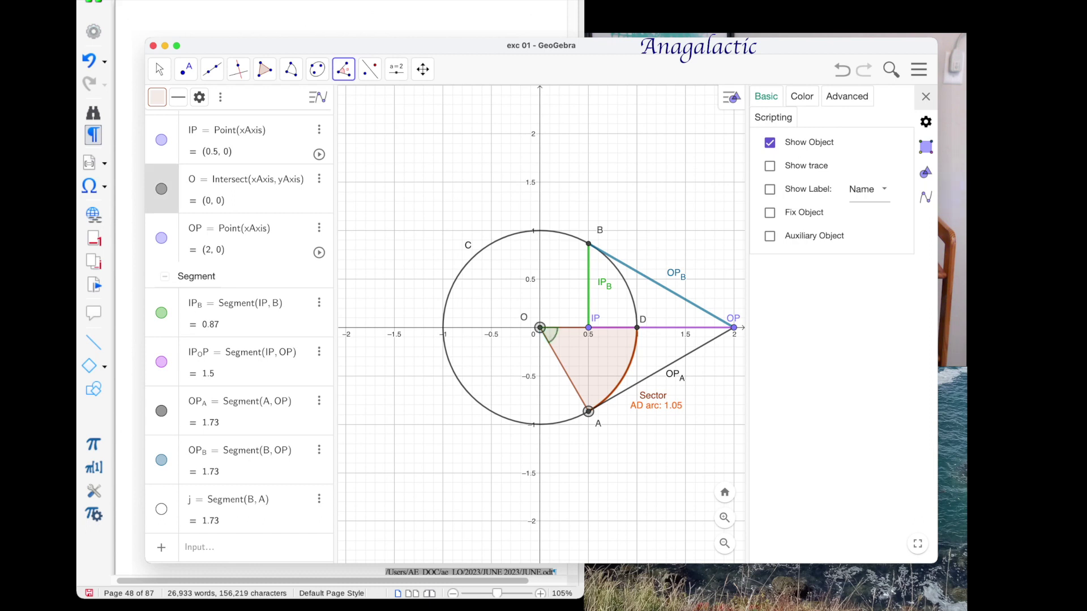
pyautogui.click(637, 327)
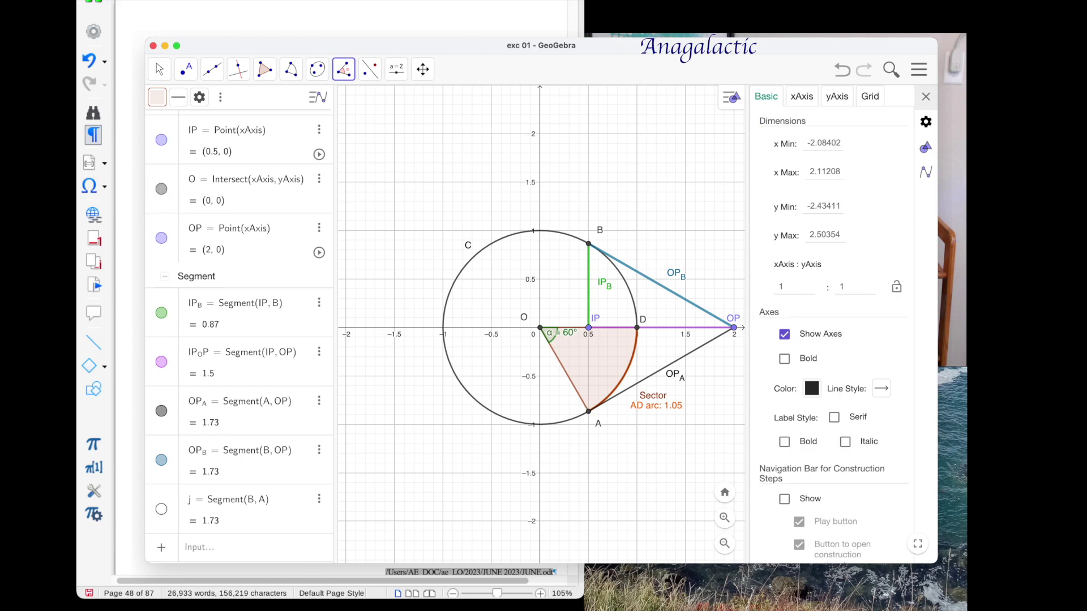
# Move the α = 60° label below-left of O and bring up angle α's properties.
pyautogui.press('Escape')
pyautogui.click(159, 69)
pyautogui.click(159, 69)
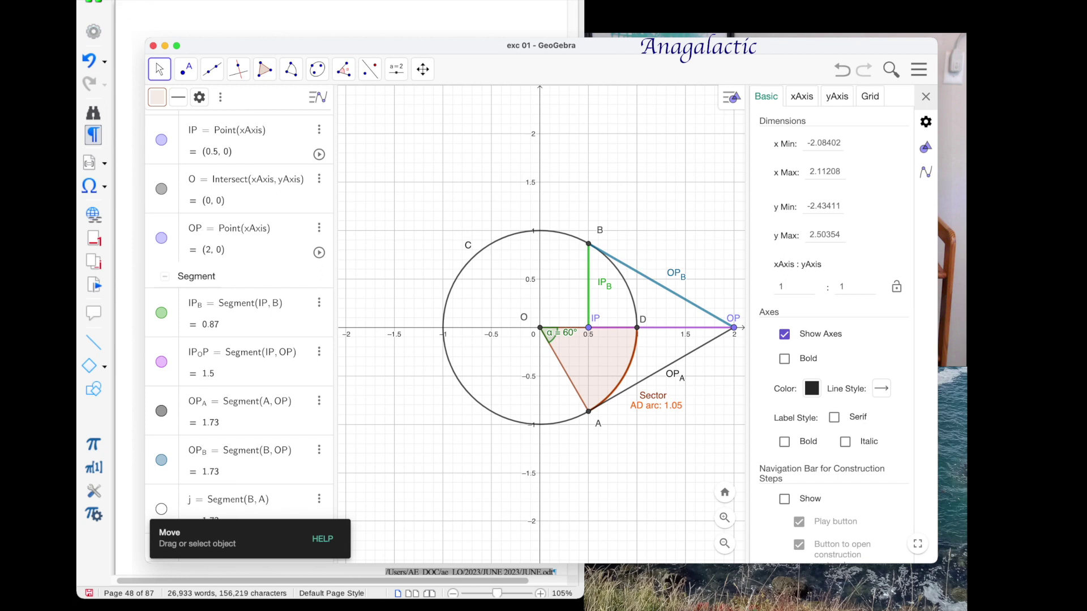
pyautogui.moveTo(562, 333); pyautogui.dragTo(521, 354)
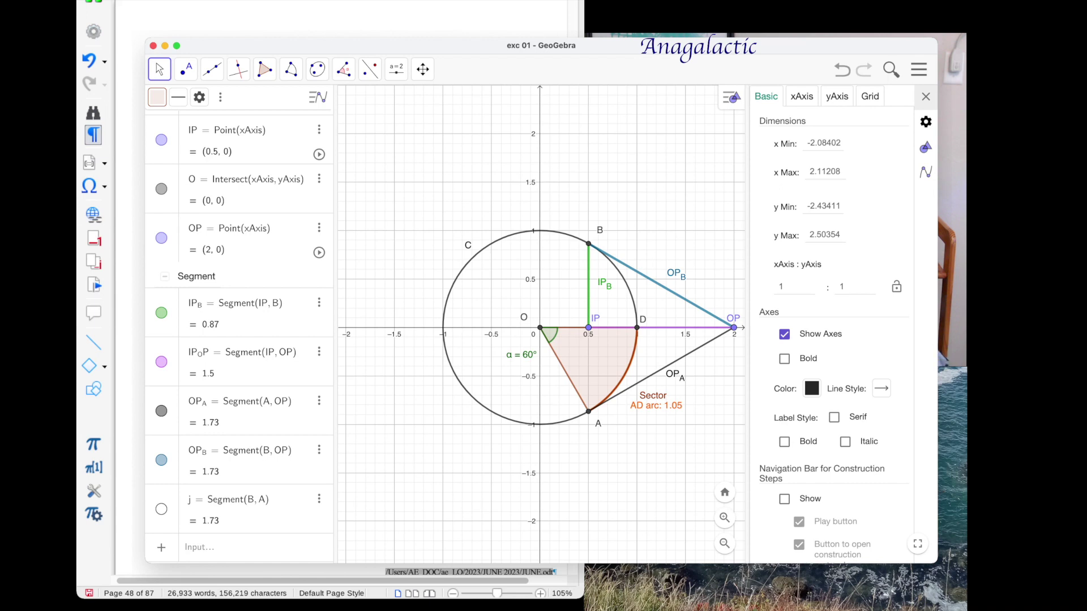
pyautogui.click(549, 333)
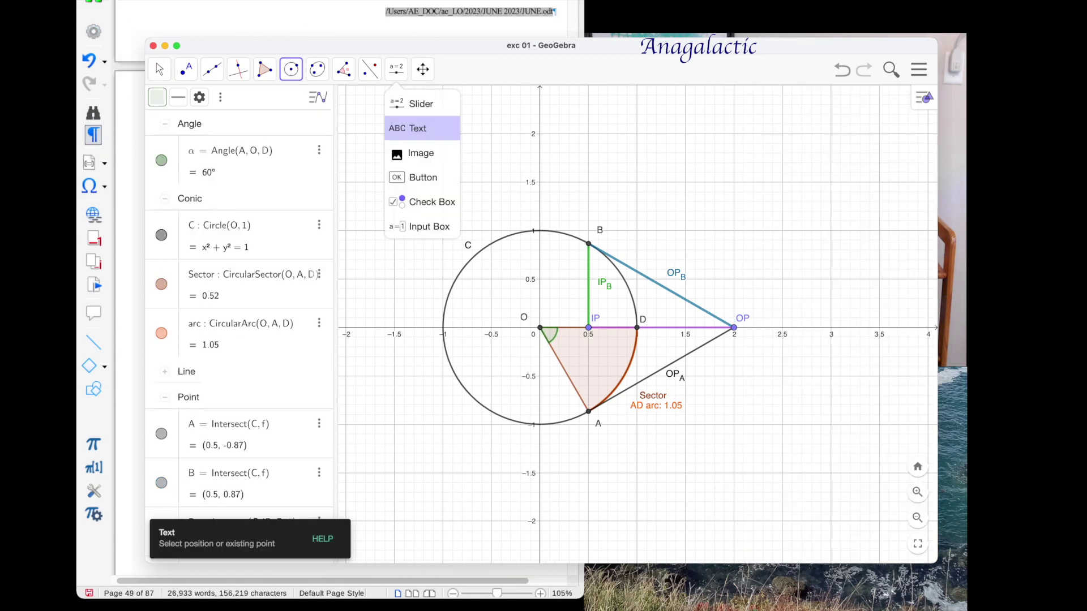
# Add a LaTeX text reading θ = 60° and drag it inside the shaded sector.
pyautogui.click(421, 129)
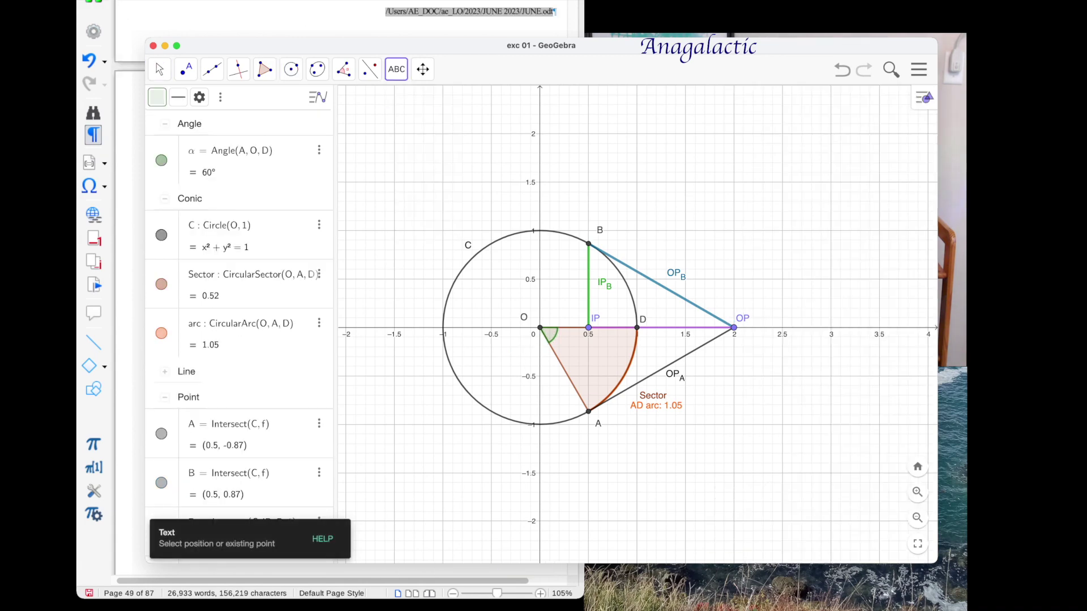
pyautogui.click(780, 207)
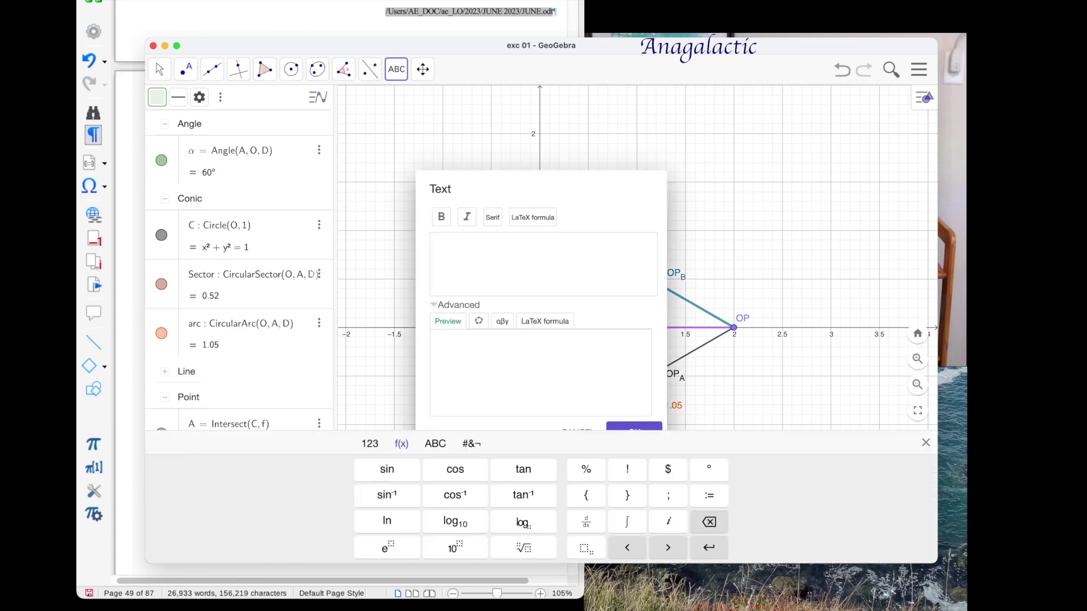
pyautogui.click(532, 217)
pyautogui.click(544, 321)
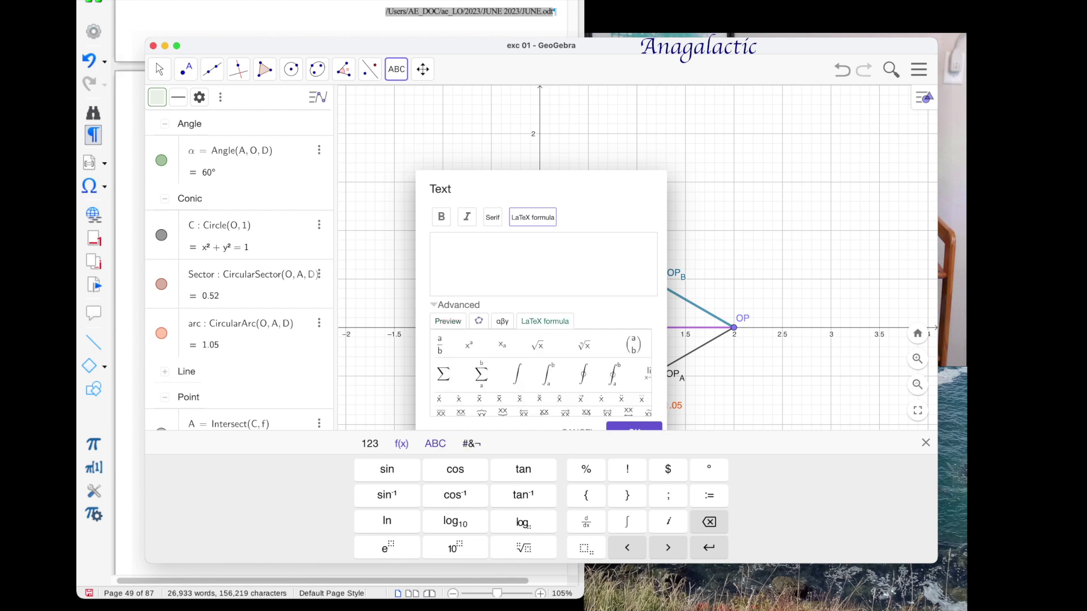
pyautogui.click(435, 444)
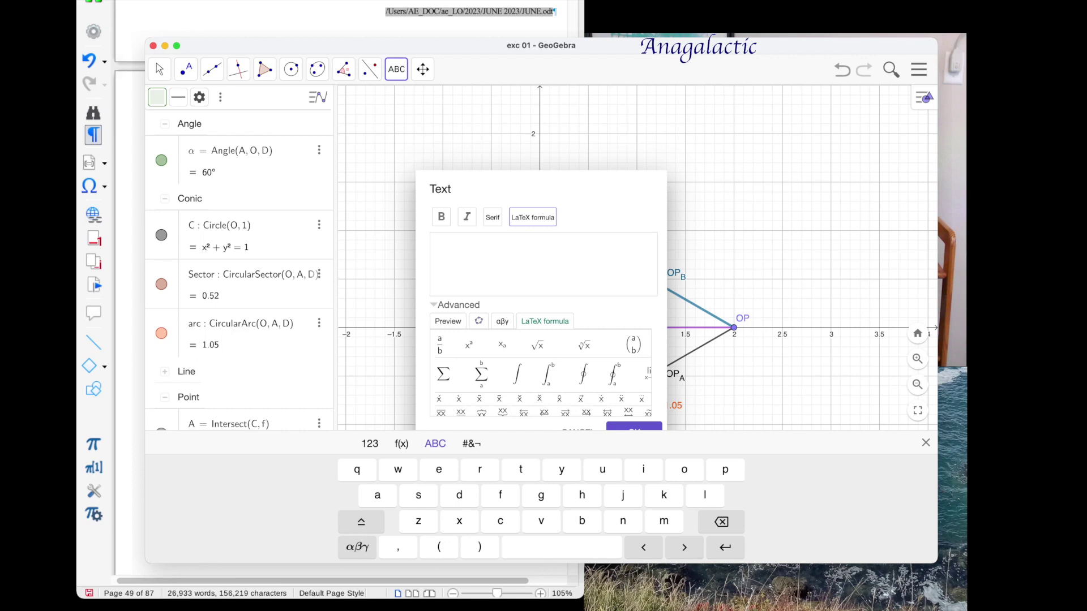
pyautogui.click(357, 547)
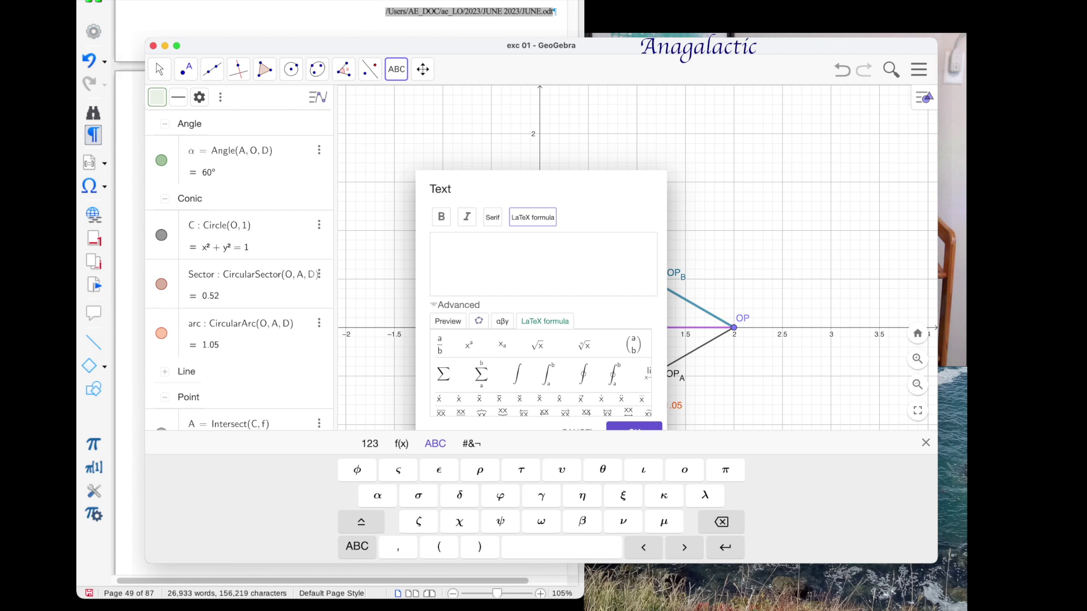
pyautogui.click(362, 522)
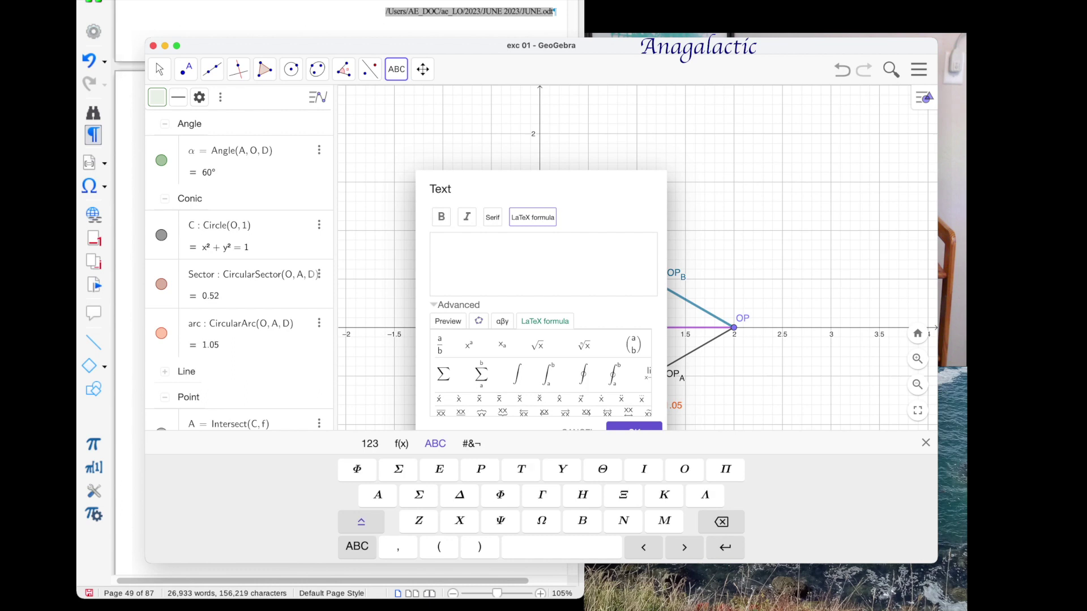
pyautogui.click(361, 521)
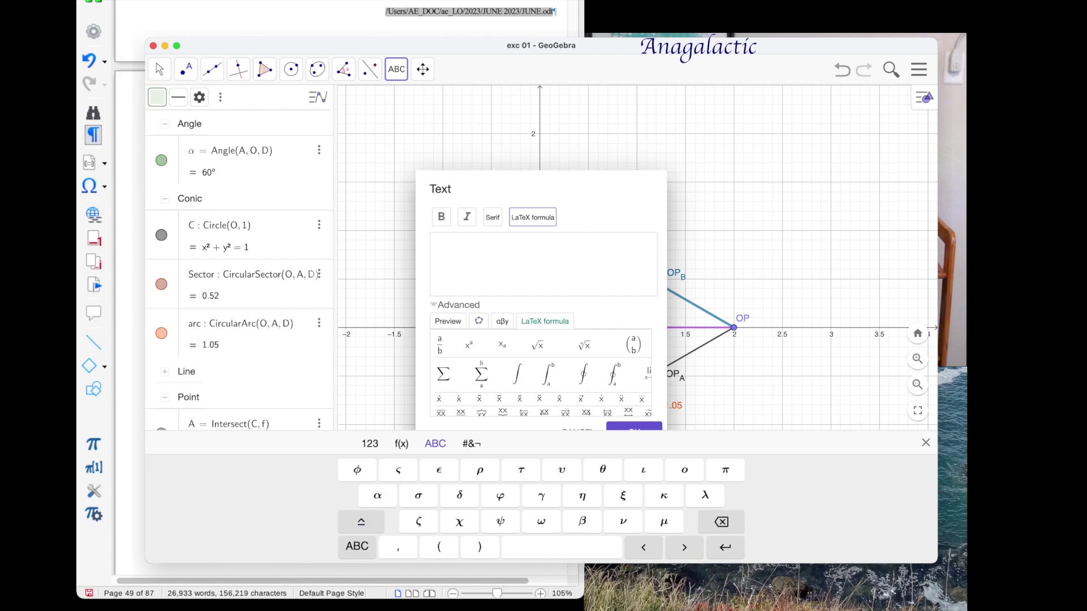
pyautogui.write('θ')
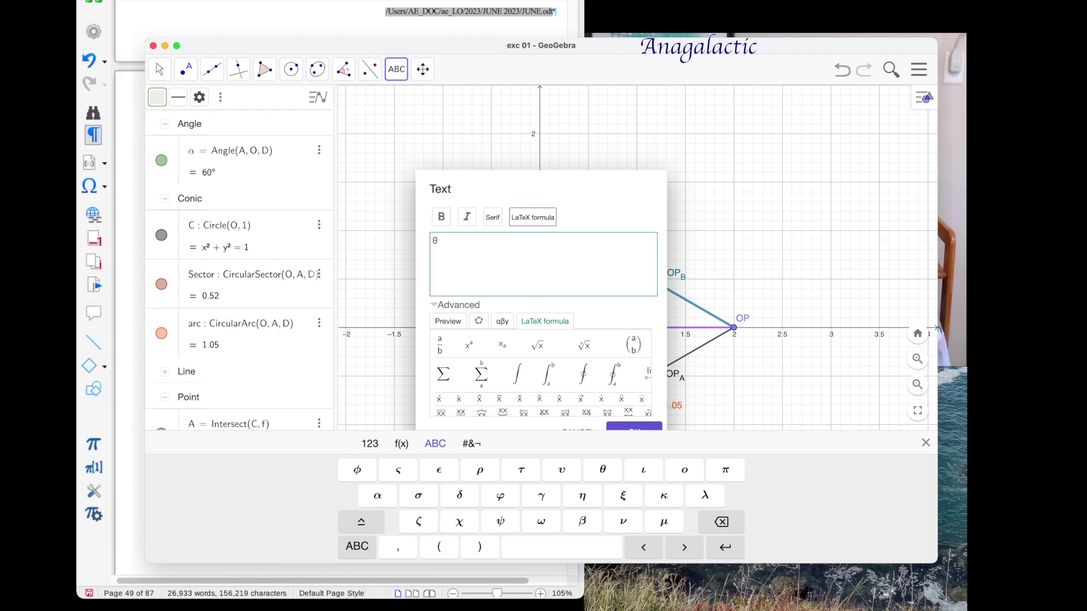
pyautogui.write(' = 60')
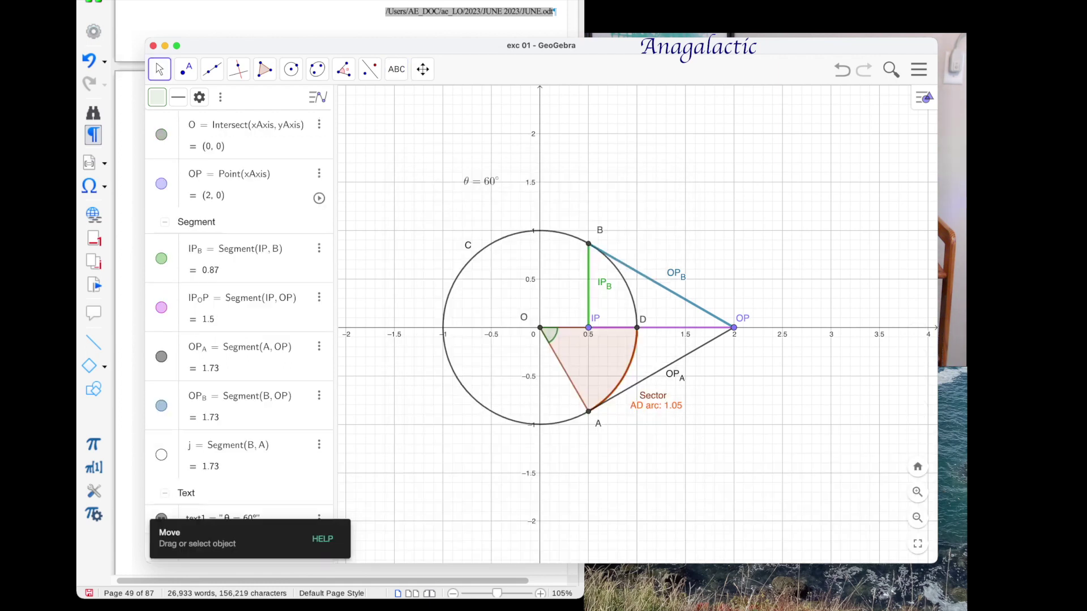
pyautogui.moveTo(481, 181); pyautogui.dragTo(579, 350)
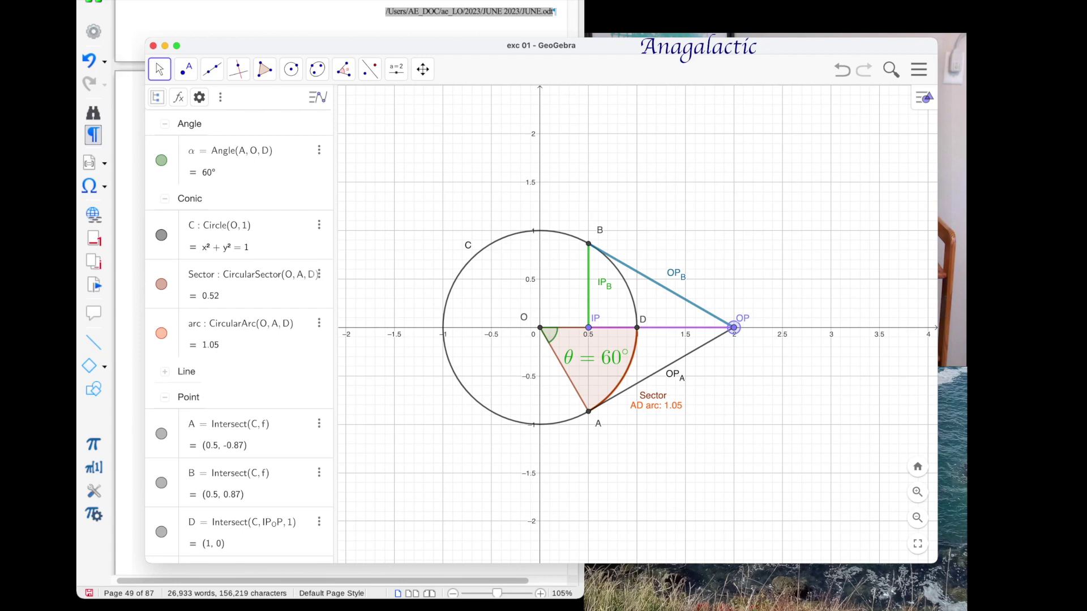
# Save the construction online, replacing 'Untitled' with the title Harmonic_exc_01.
pyautogui.click(918, 69)
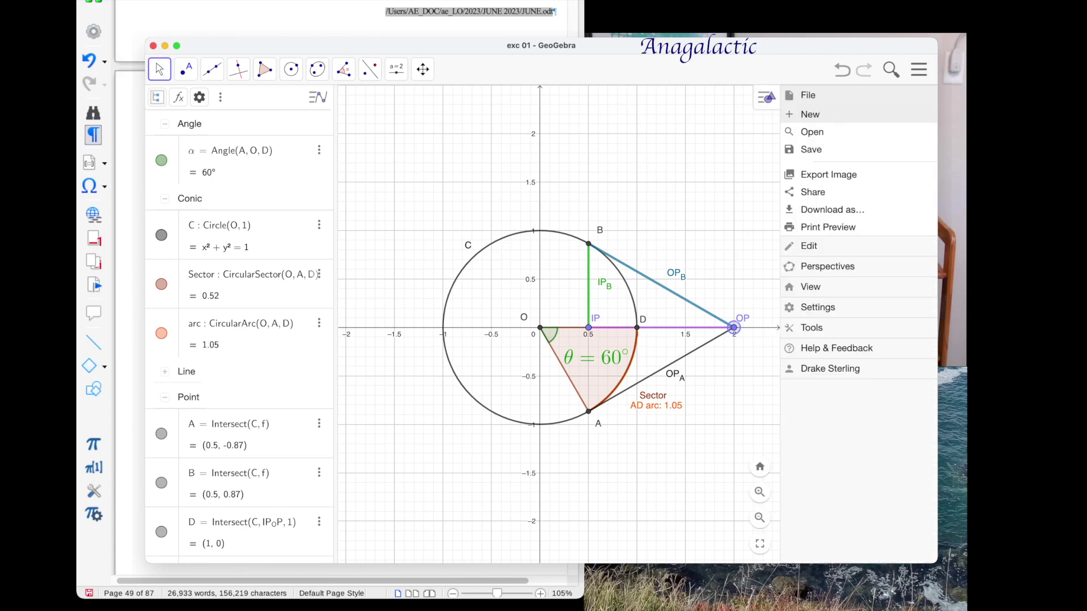
pyautogui.click(811, 150)
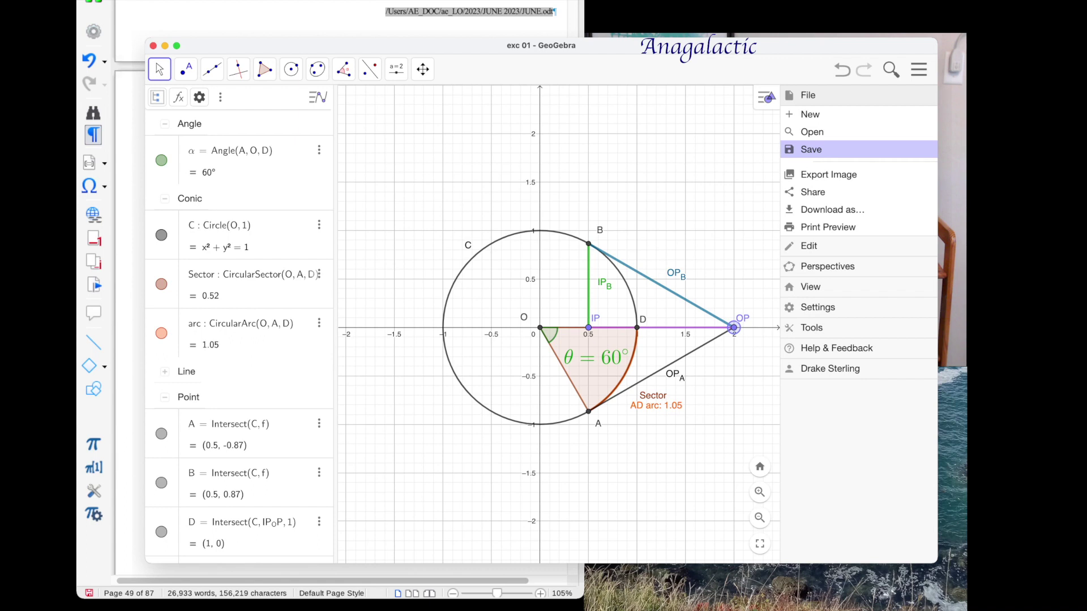
pyautogui.click(811, 150)
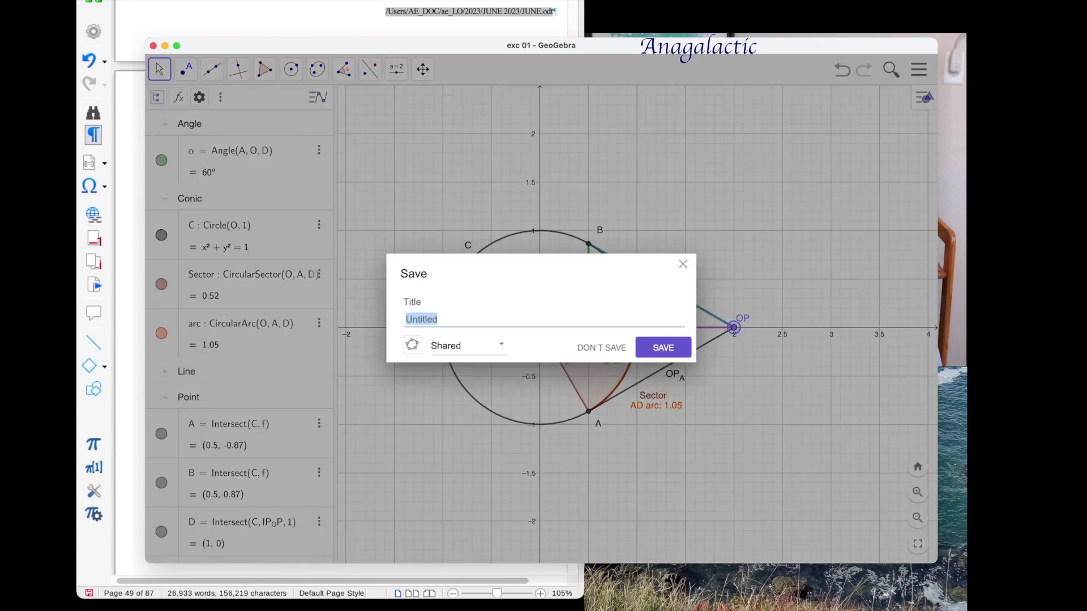
pyautogui.write('Harmonic_exc_01')
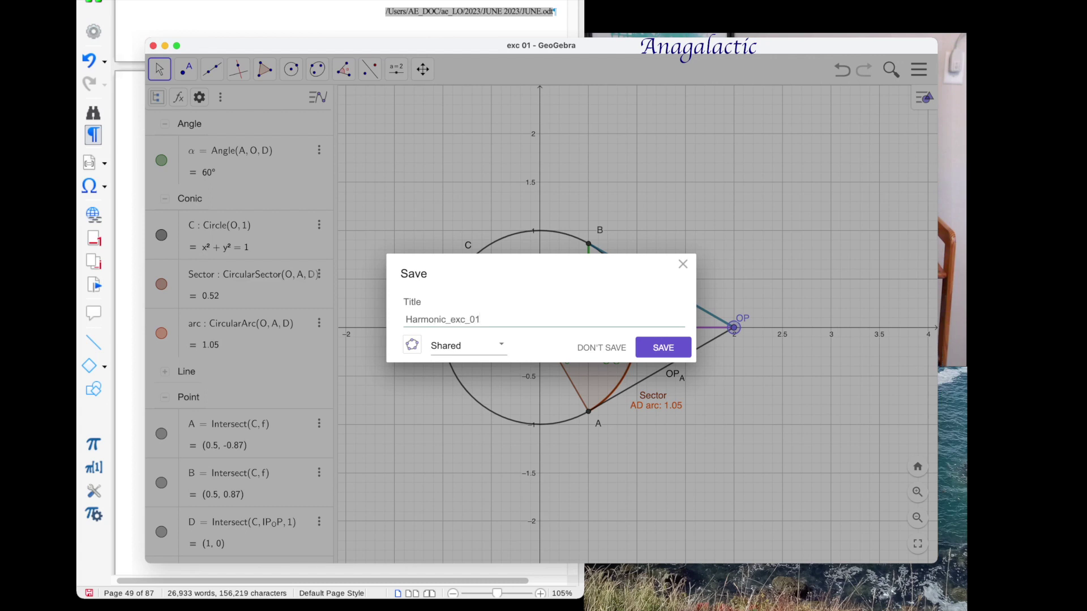
pyautogui.press('Return')
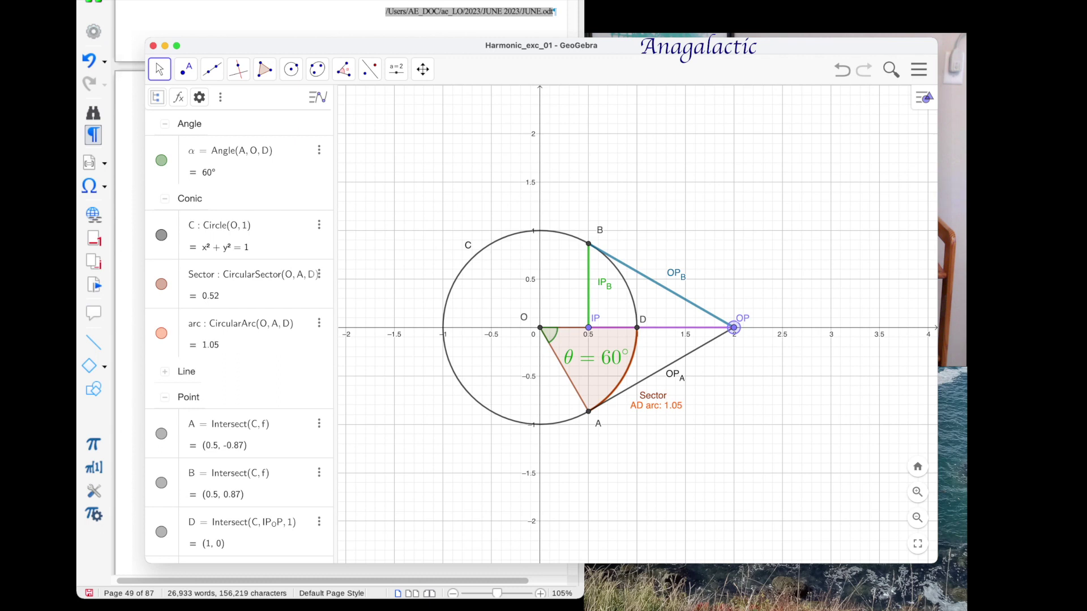
# Download the construction locally as the GeoGebra file Harmonic_exc_01.ggb.
pyautogui.click(918, 69)
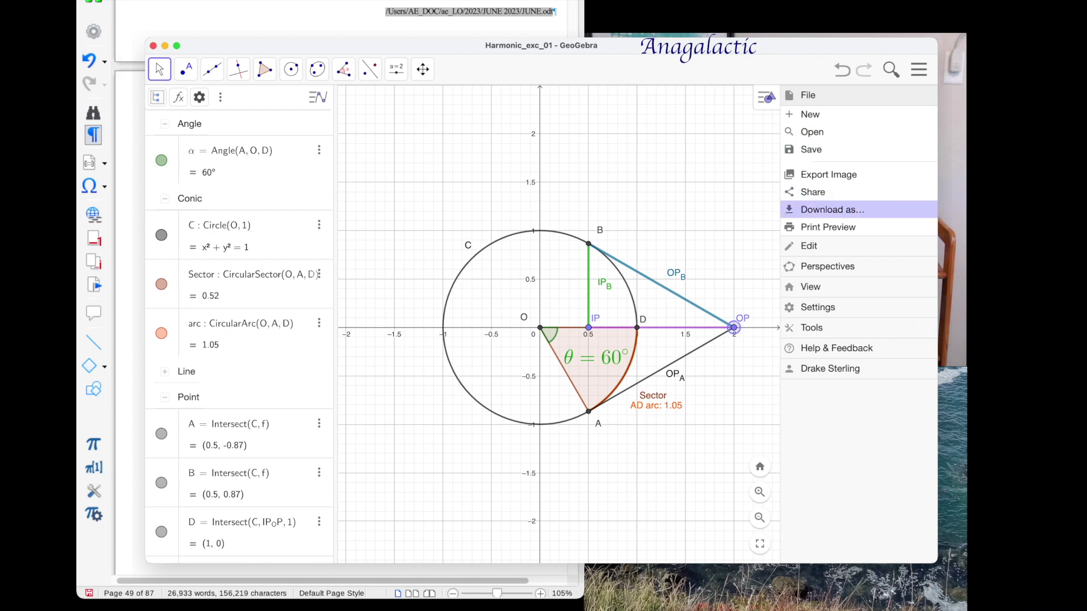
pyautogui.click(832, 210)
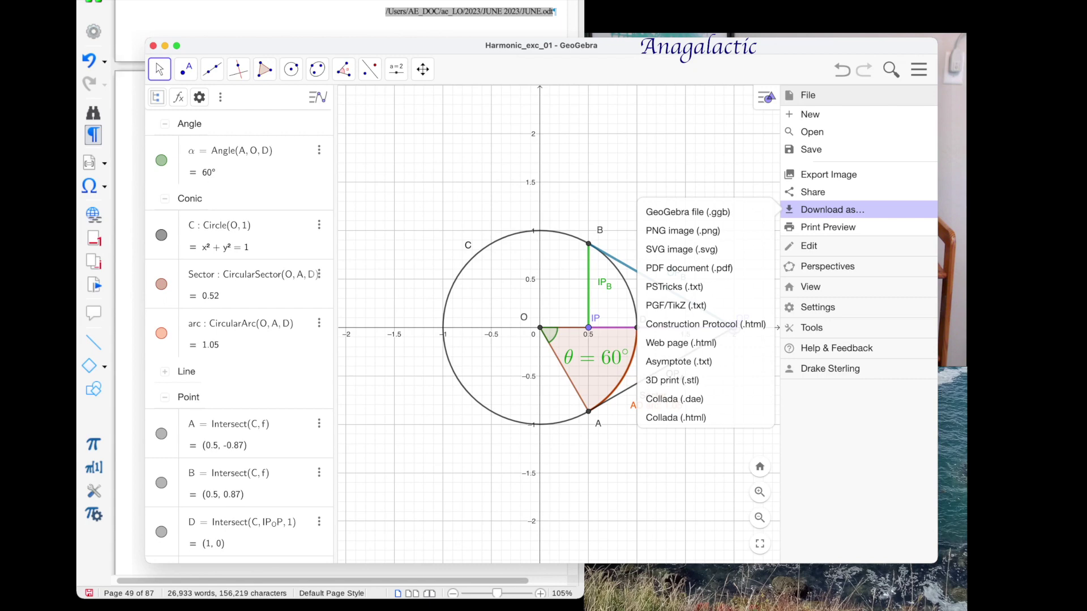
pyautogui.click(687, 212)
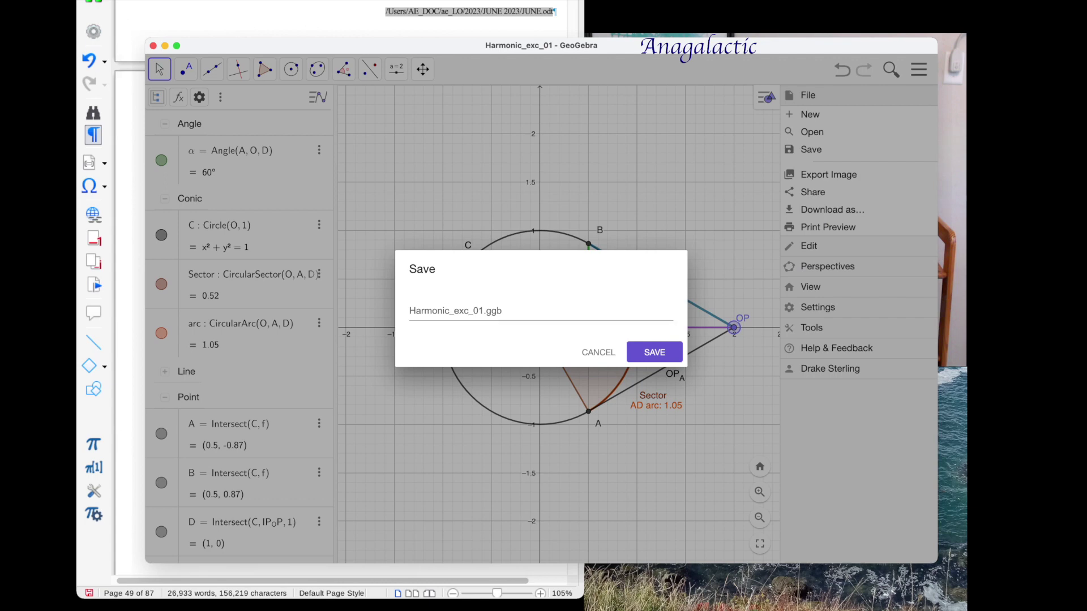
pyautogui.click(654, 352)
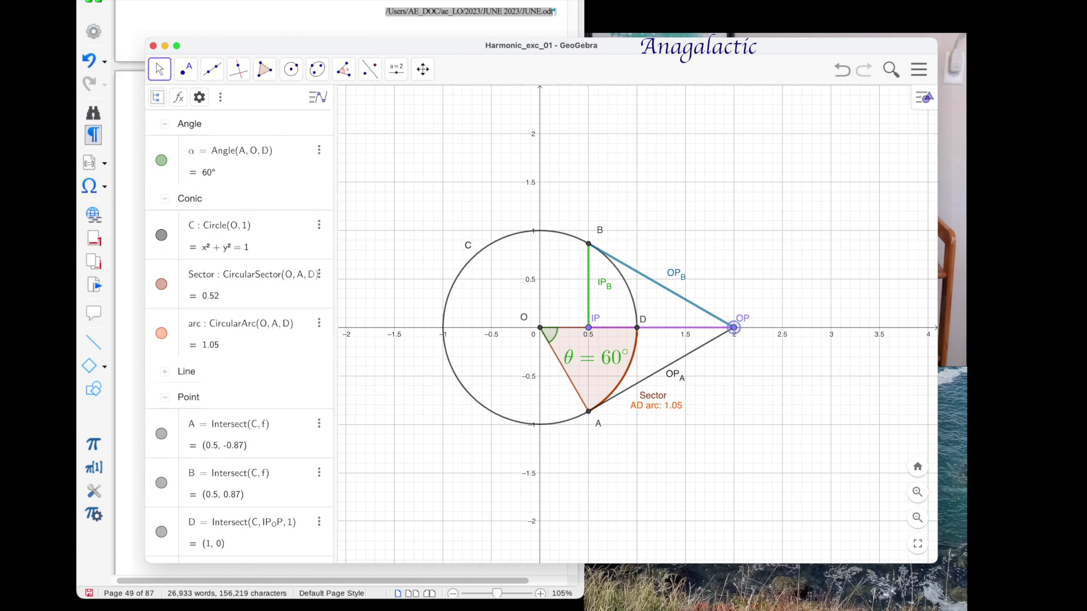
# Start a blank Graphing construction, then bring up the Open page of saved files.
pyautogui.click(918, 69)
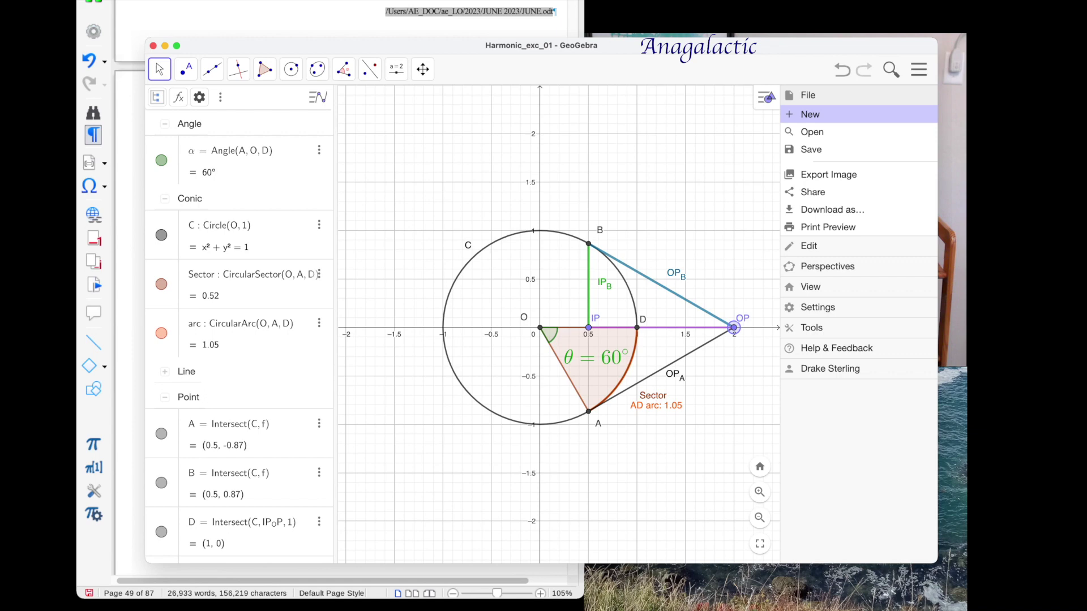
pyautogui.click(810, 114)
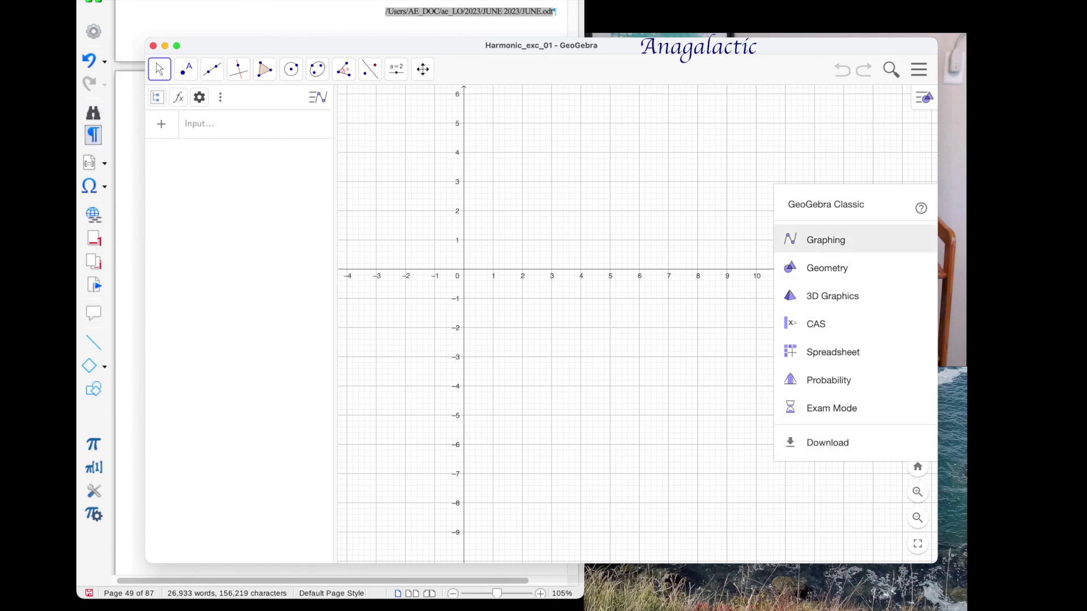
pyautogui.click(825, 239)
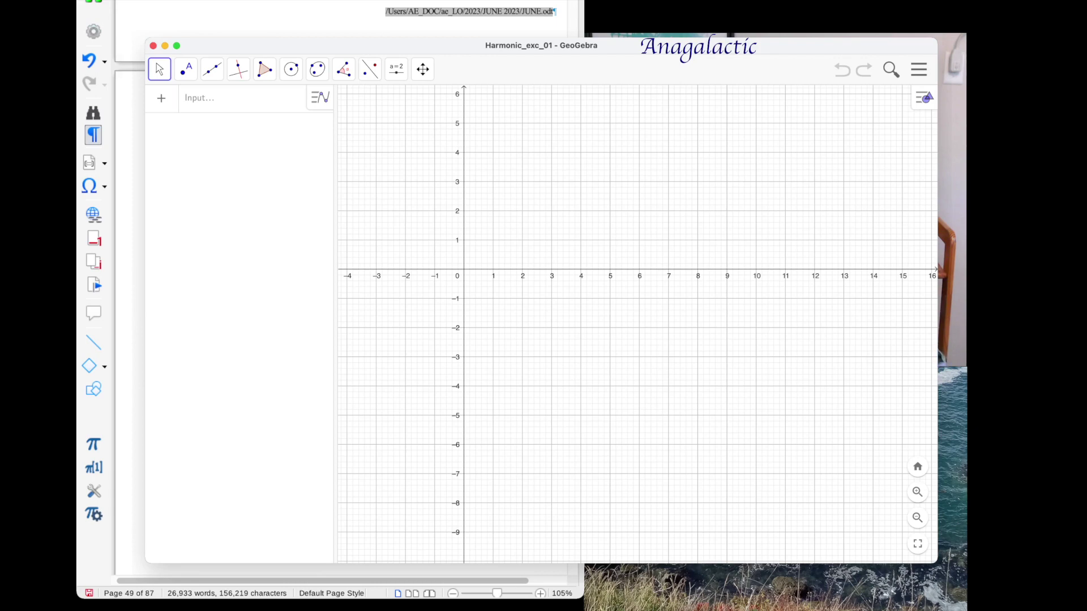
pyautogui.click(918, 70)
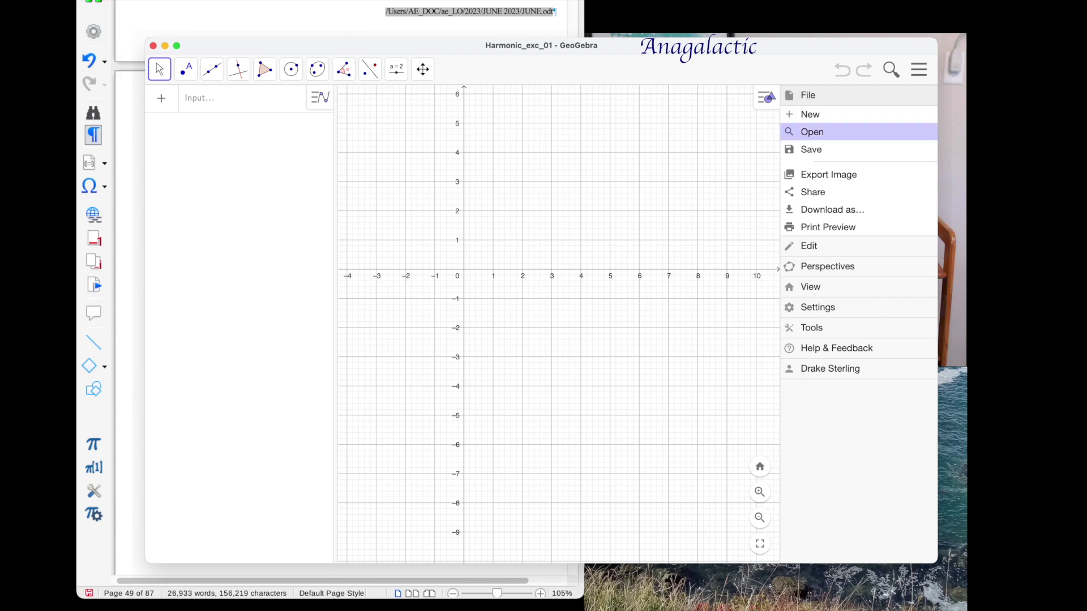
pyautogui.click(812, 132)
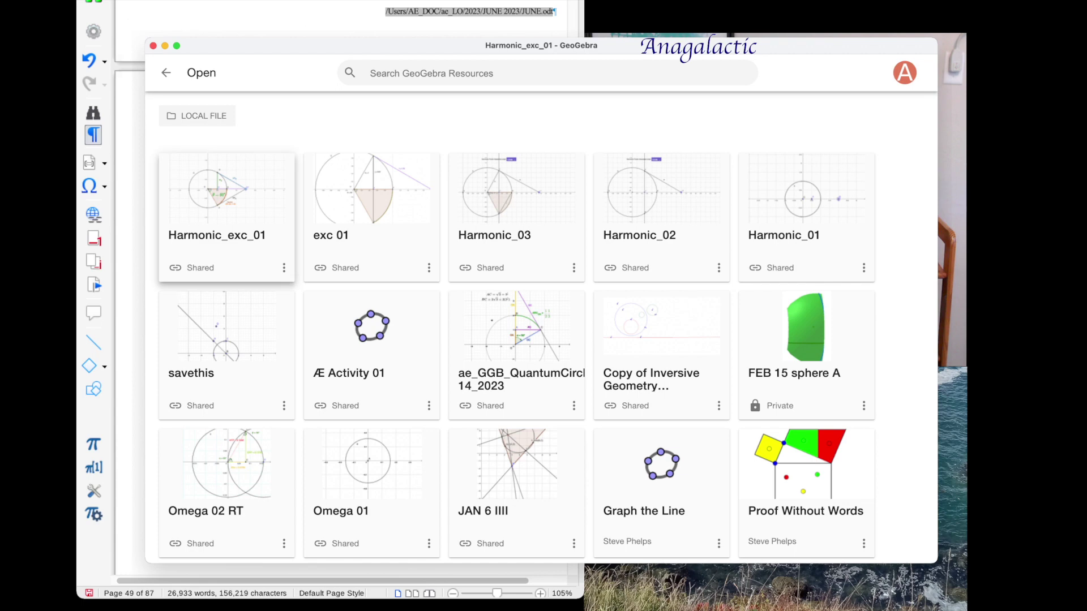
# Reopen Harmonic_exc_01 from its card, then start a new blank construction.
pyautogui.click(226, 209)
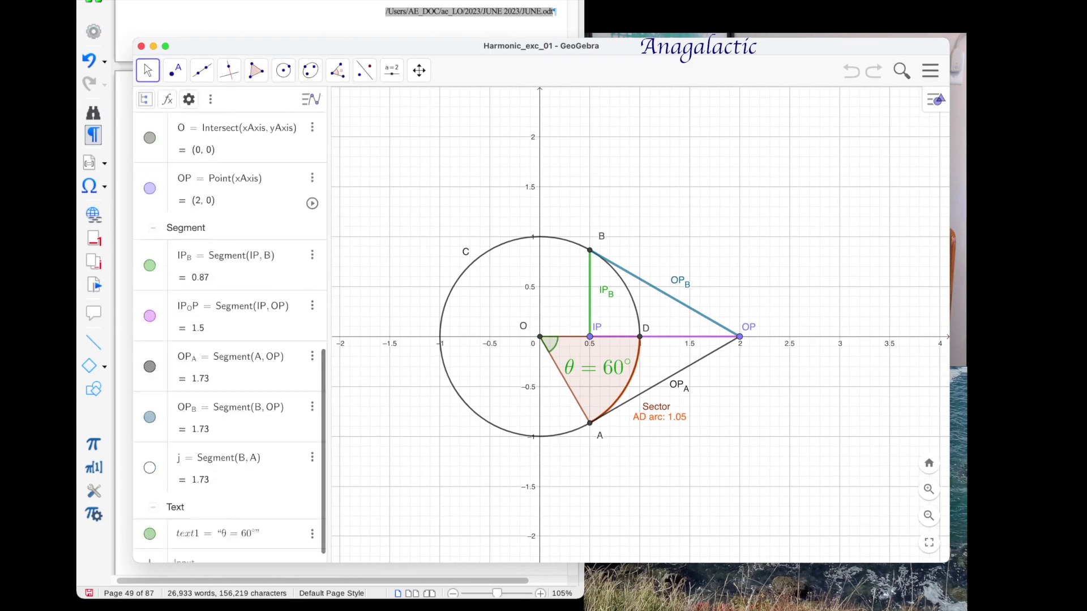
pyautogui.click(930, 71)
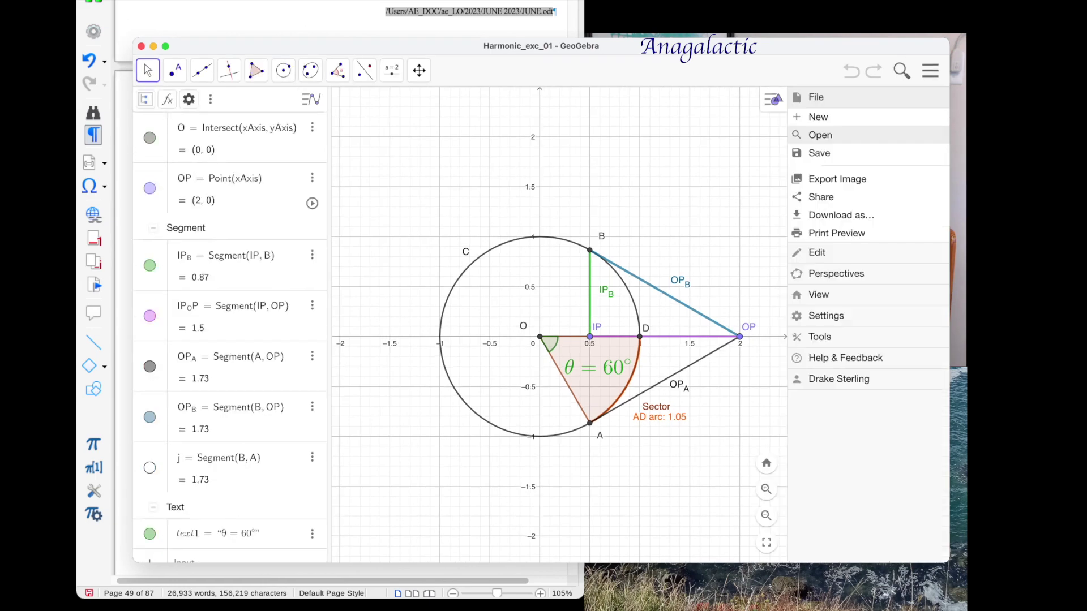
pyautogui.click(818, 117)
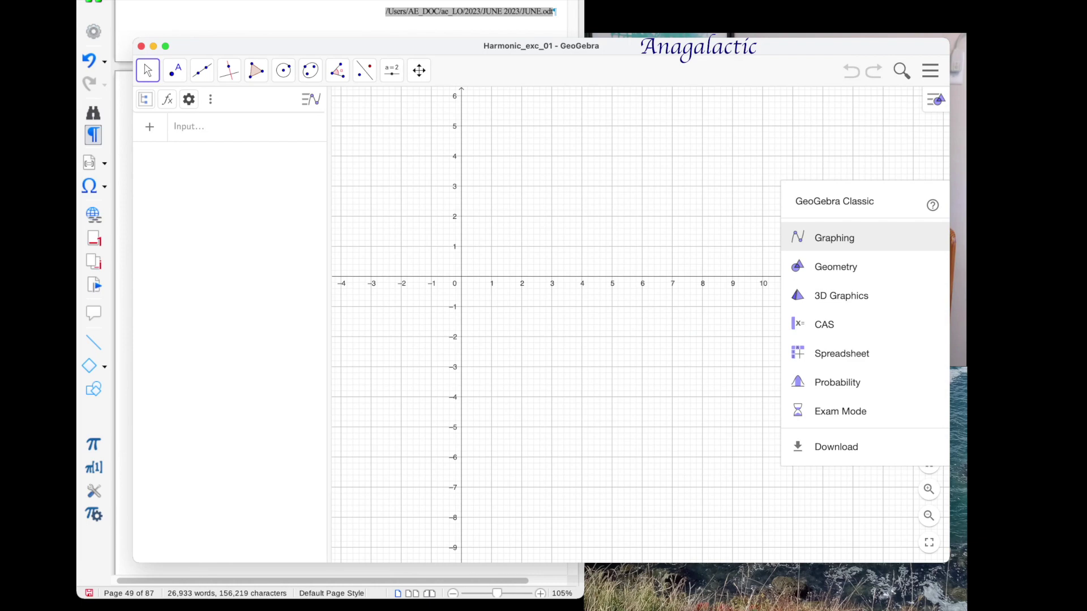
pyautogui.press('Escape')
# Bring up the saved-files Open page again, then leave it for the blank graph.
pyautogui.click(930, 70)
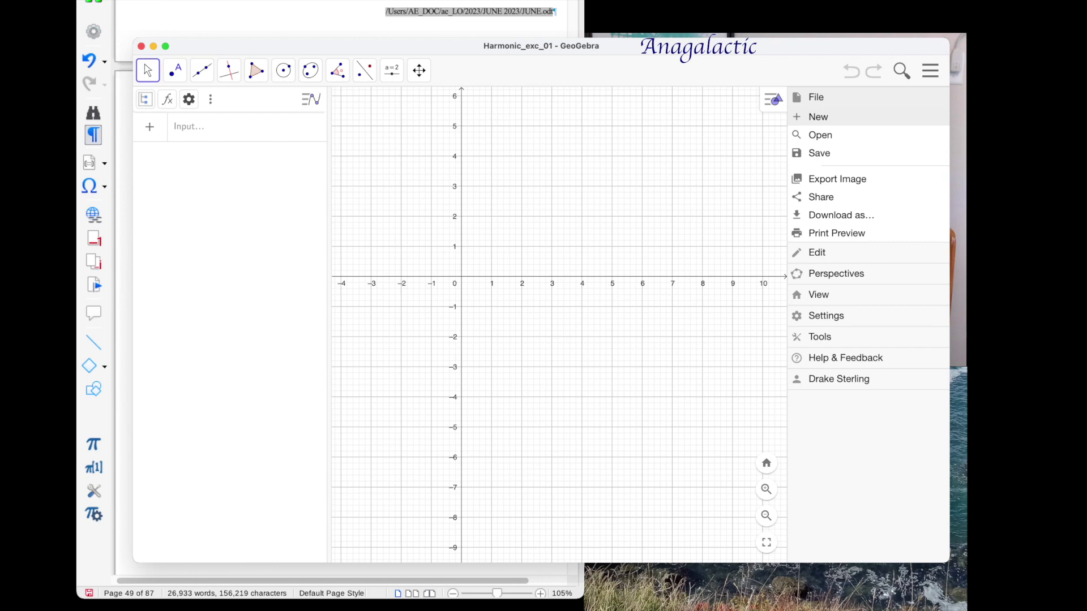
pyautogui.press('Down')
pyautogui.press('Down')
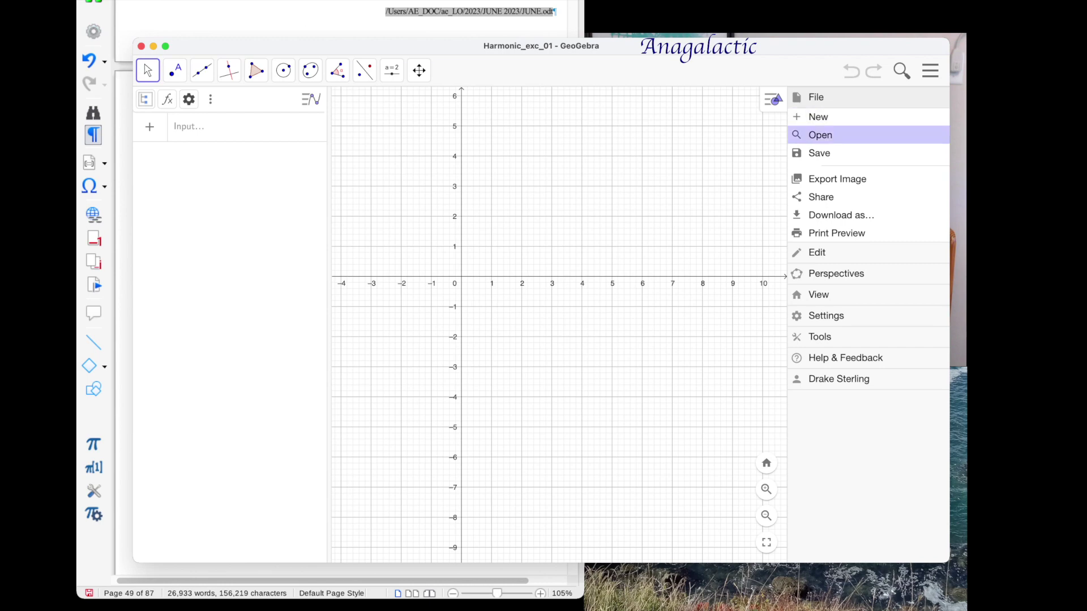
pyautogui.press('Return')
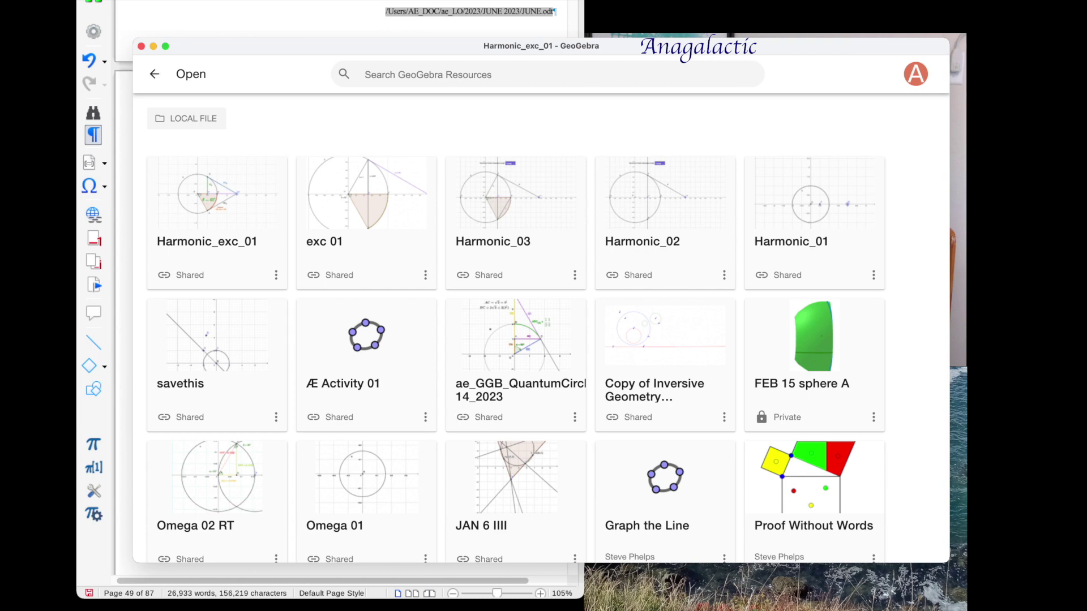
pyautogui.click(155, 73)
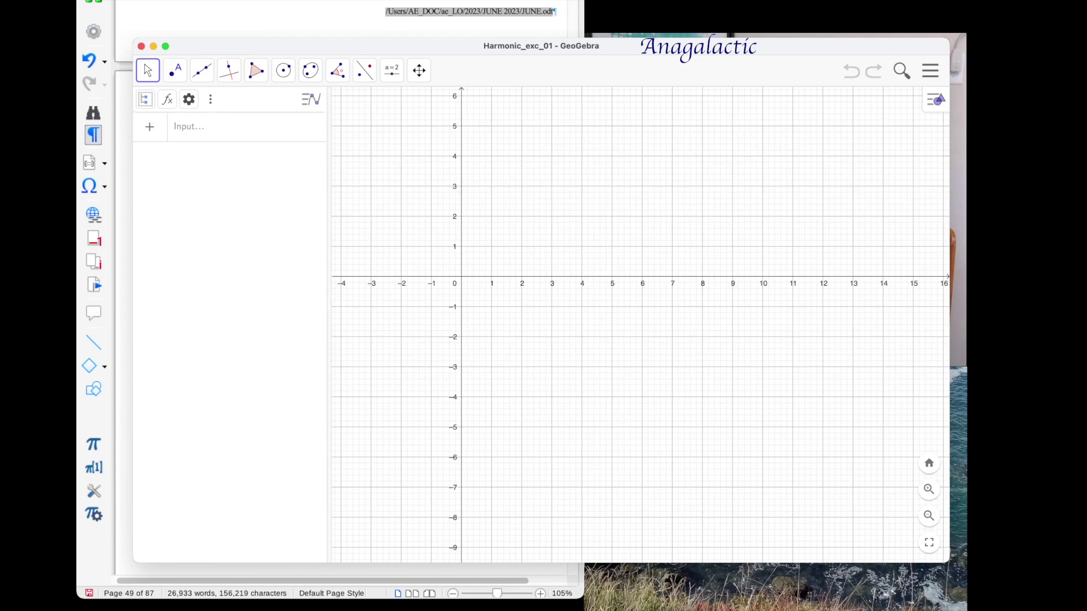
pyautogui.click(930, 71)
# Load Harmonic_exc_01 from saved files and drag point OP along the x-axis to test it.
pyautogui.click(820, 135)
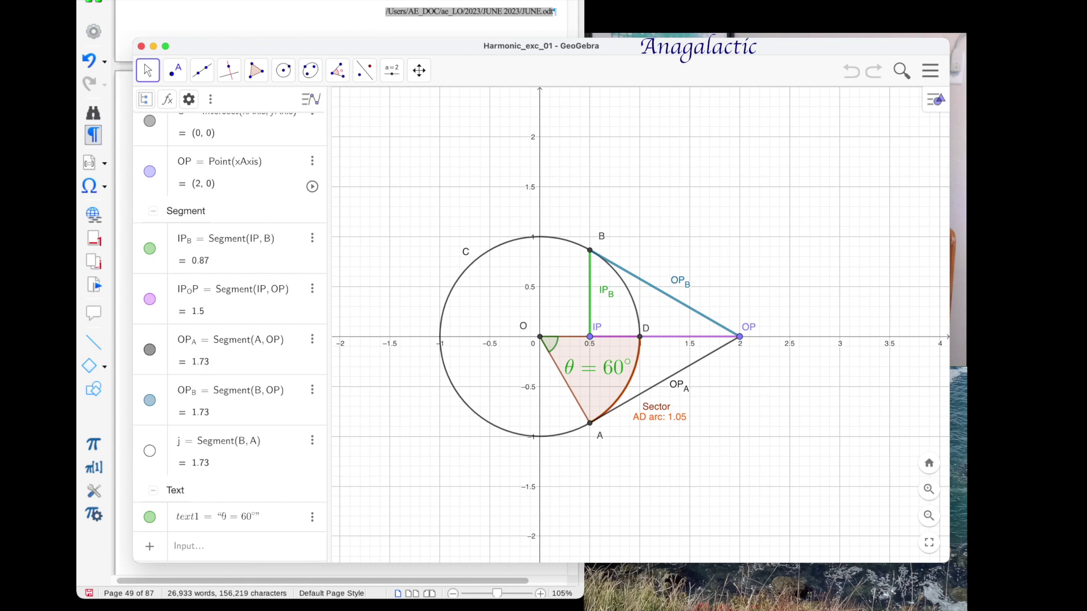
pyautogui.moveTo(740, 337)
pyautogui.mouseDown()
pyautogui.moveTo(912, 336)
pyautogui.moveTo(661, 337)
pyautogui.moveTo(739, 337)
pyautogui.mouseUp()
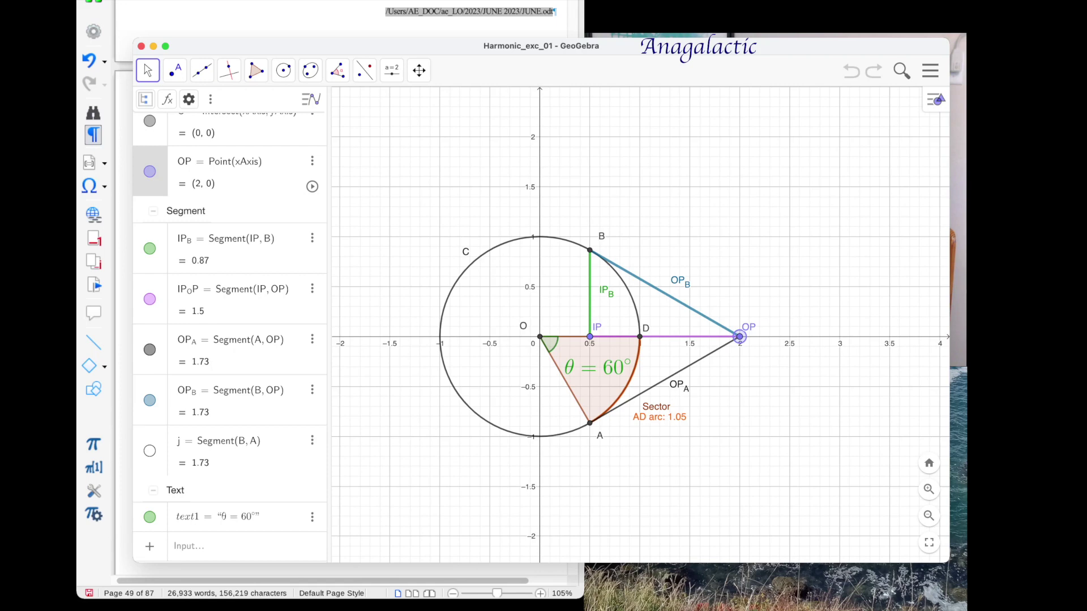
# Start a new construction, choosing DON'T SAVE for changes to Harmonic_exc_01.
pyautogui.click(929, 71)
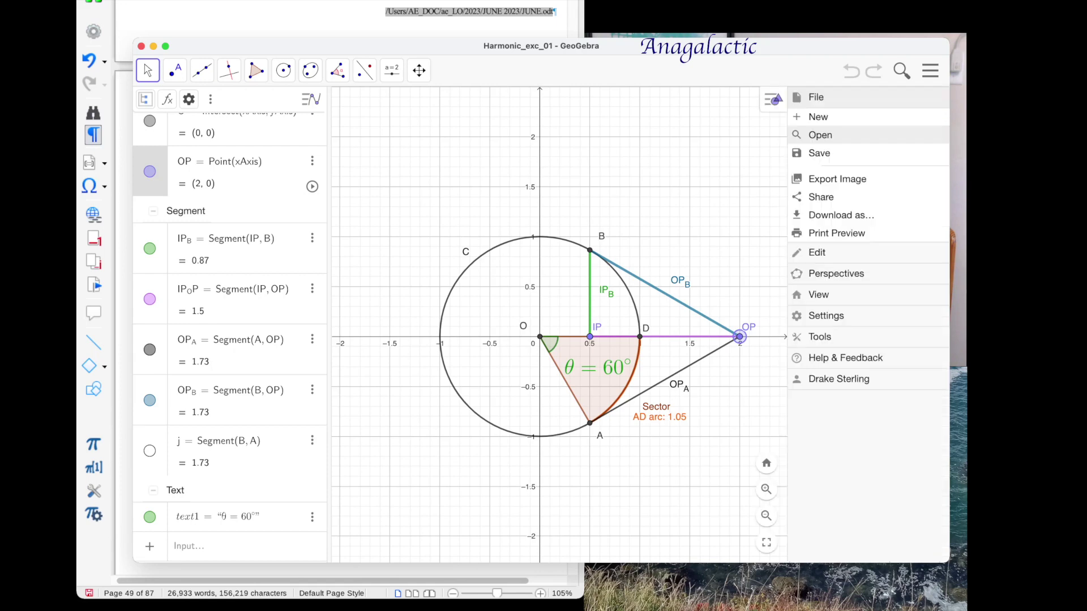
pyautogui.click(818, 116)
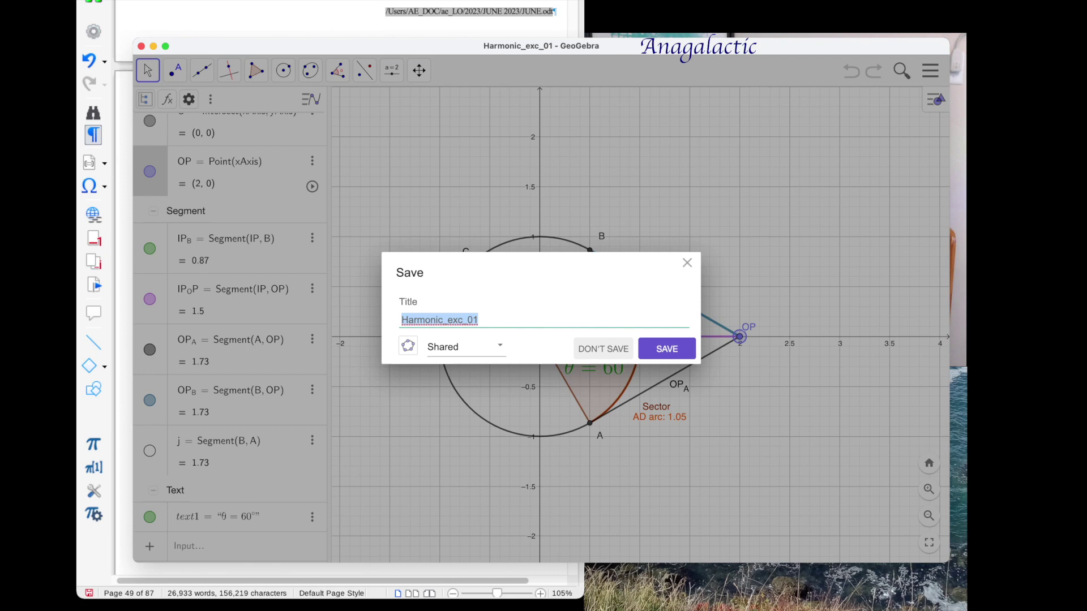
pyautogui.click(603, 349)
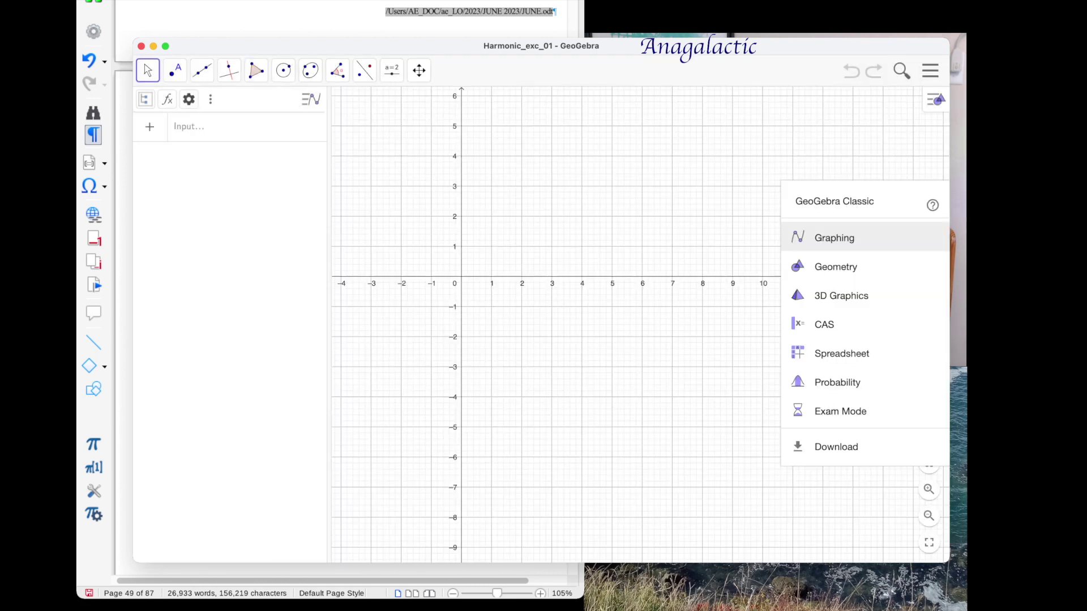